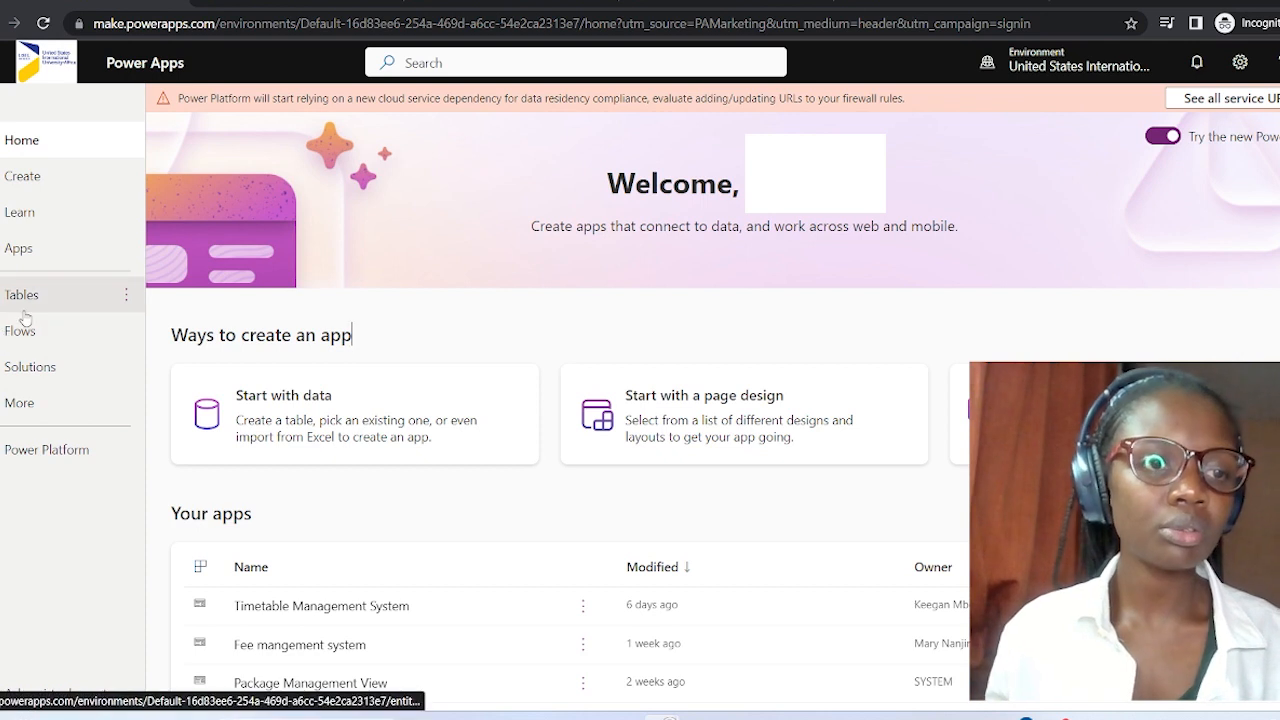
View Power Apps' Create your app page, then go to the SharePoint home page.
{"action": "left_click", "coordinate": [40, 181]}
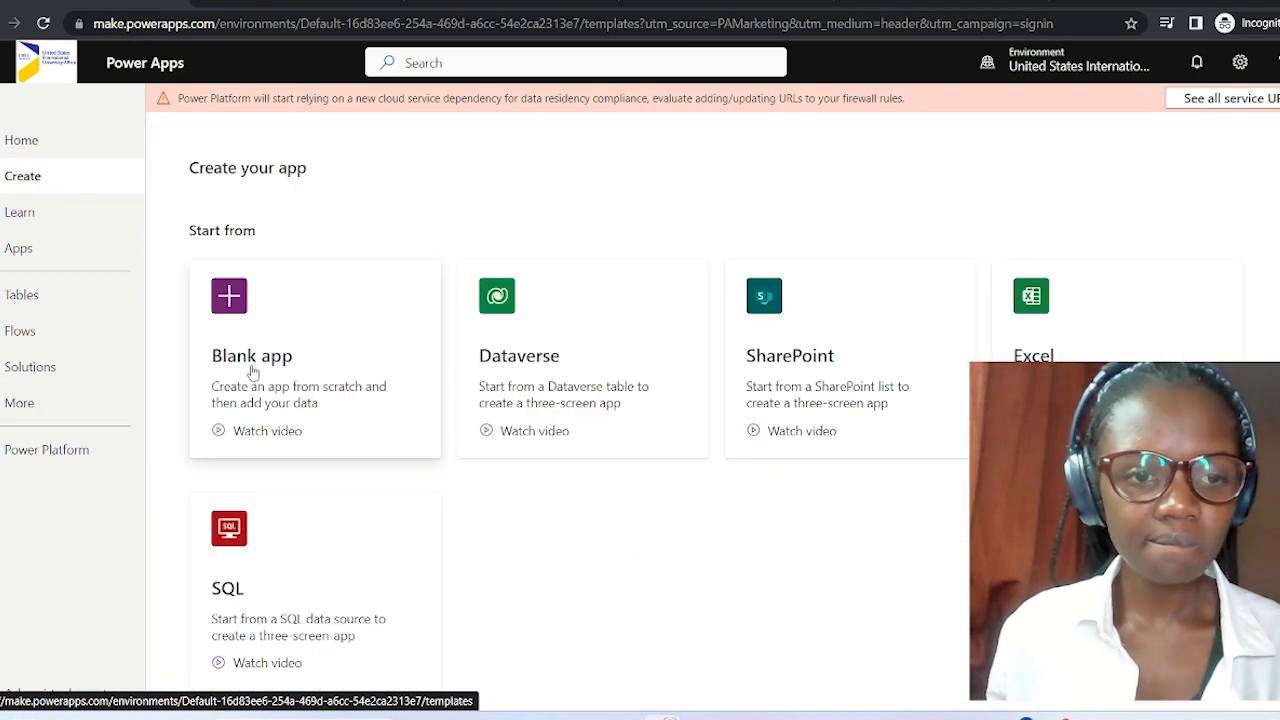
{"action": "left_click", "coordinate": [862, 3]}
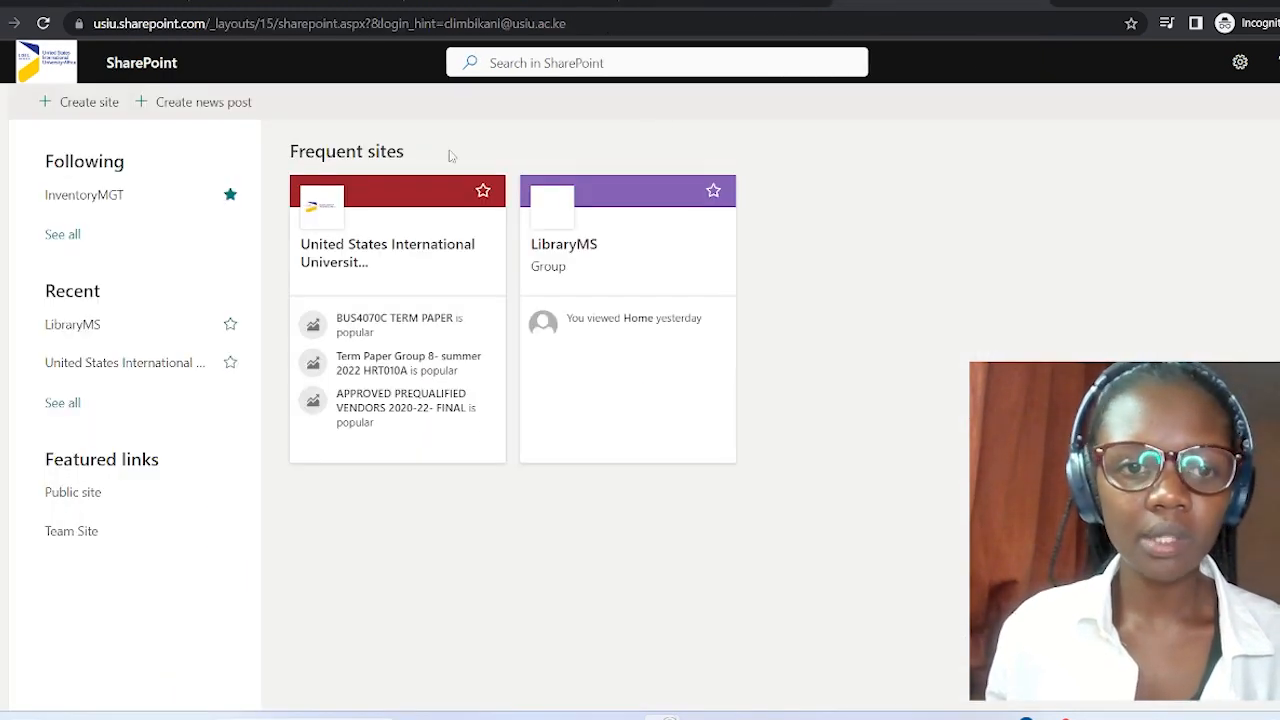
Start creating a new SharePoint team site.
{"action": "left_click", "coordinate": [4, 334]}
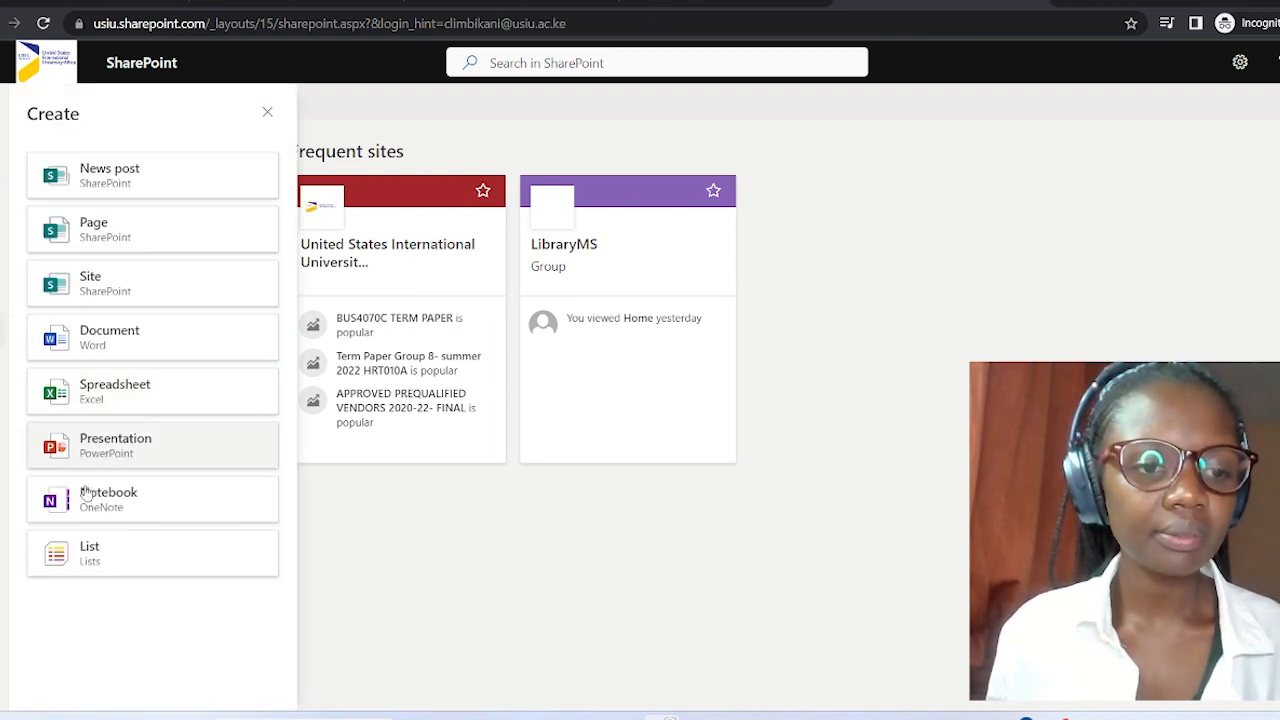
{"action": "left_click", "coordinate": [134, 286]}
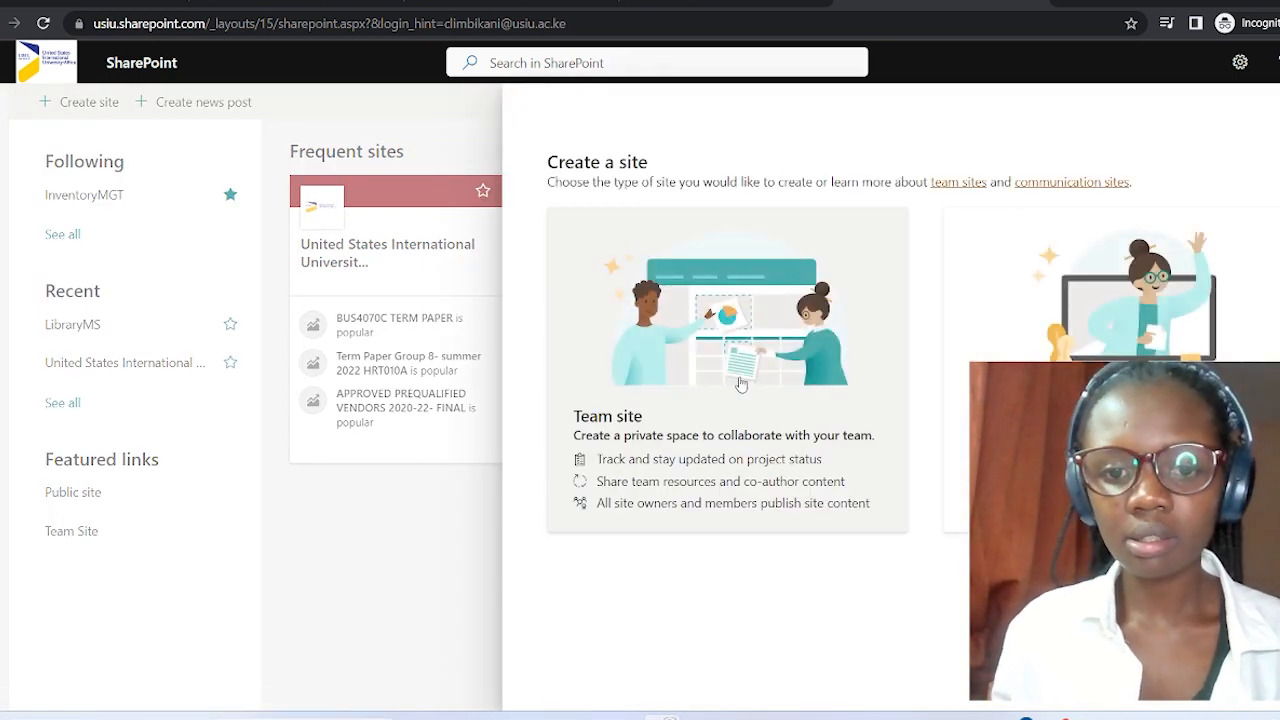
{"action": "left_click", "coordinate": [740, 385]}
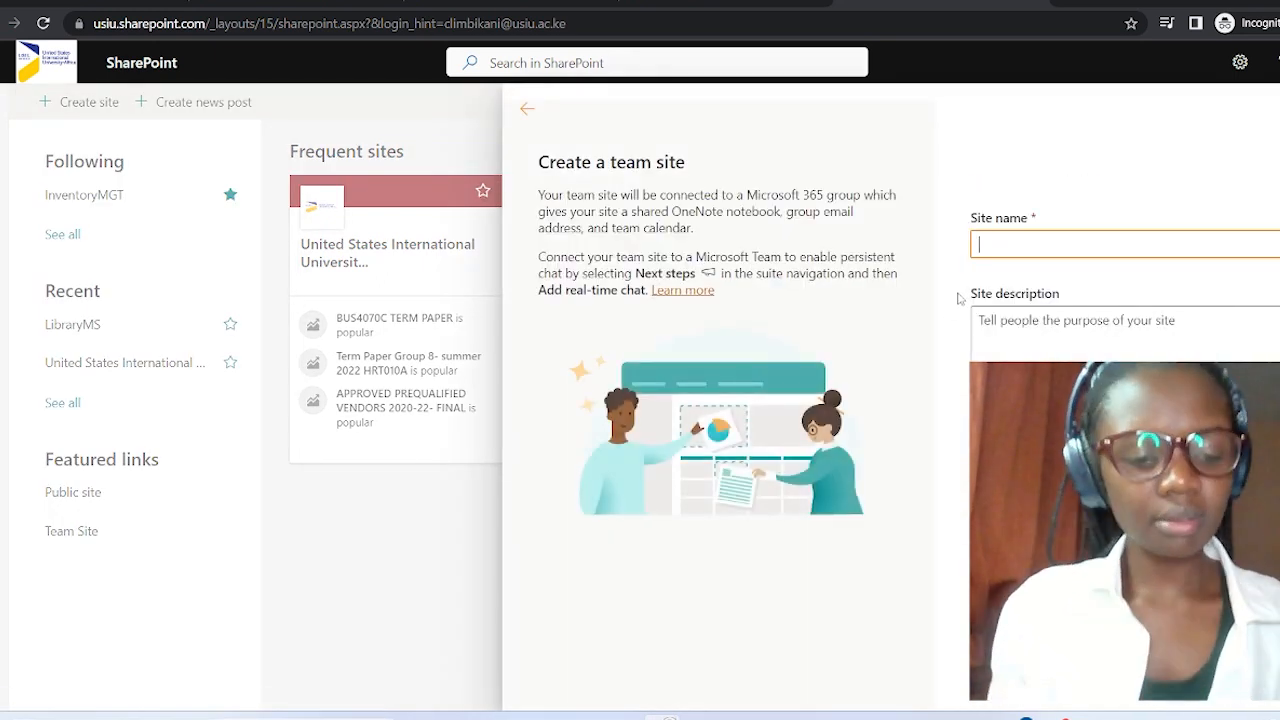
Name the site InventoryMgt#_ and continue past the site details.
{"action": "type", "text": "iNVENT"}
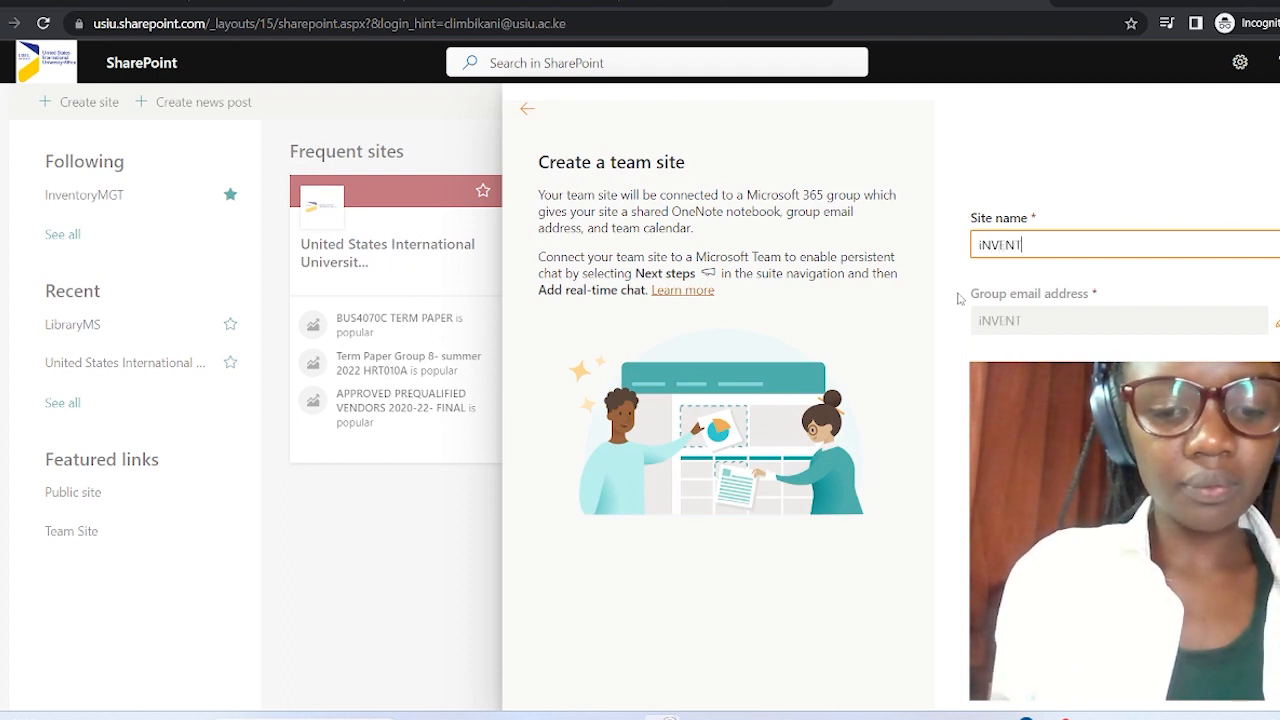
{"action": "type", "text": "ORYM"}
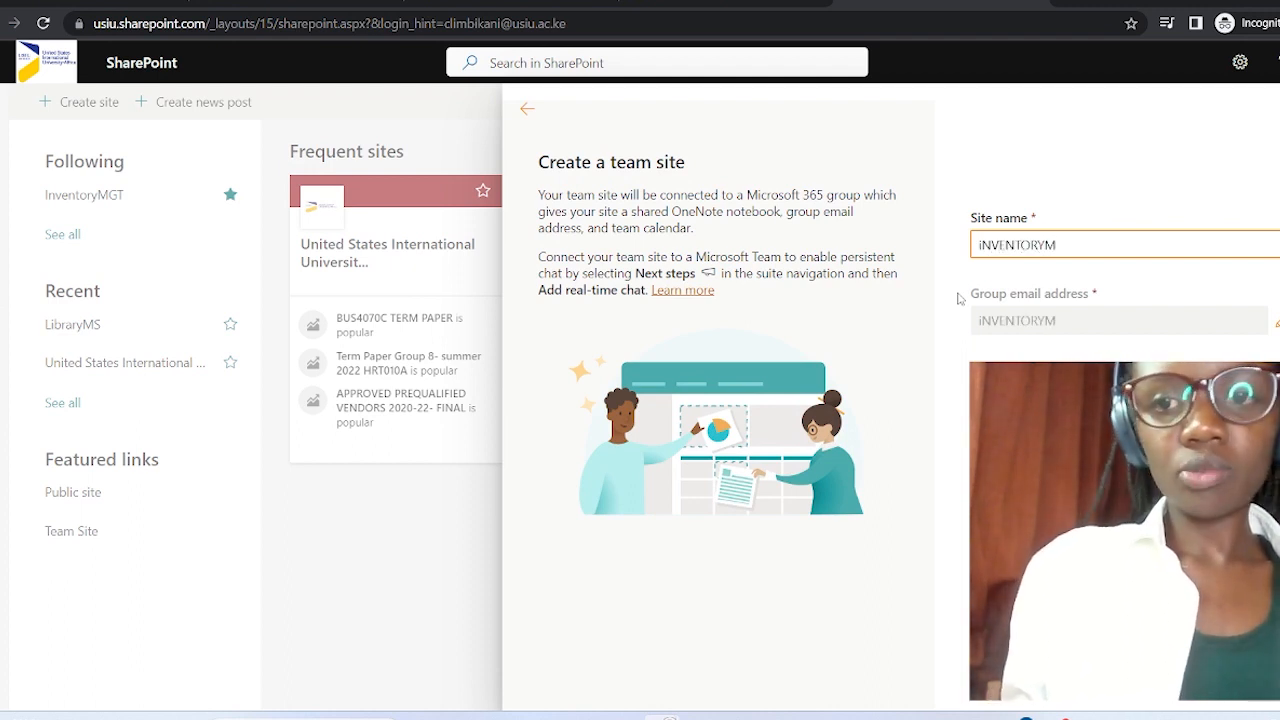
{"action": "key", "text": "BackSpace"}
{"action": "key", "text": "BackSpace"}
{"action": "key", "text": "BackSpace"}
{"action": "key", "text": "BackSpace"}
{"action": "key", "text": "BackSpace"}
{"action": "key", "text": "BackSpace"}
{"action": "key", "text": "BackSpace"}
{"action": "key", "text": "BackSpace"}
{"action": "key", "text": "BackSpace"}
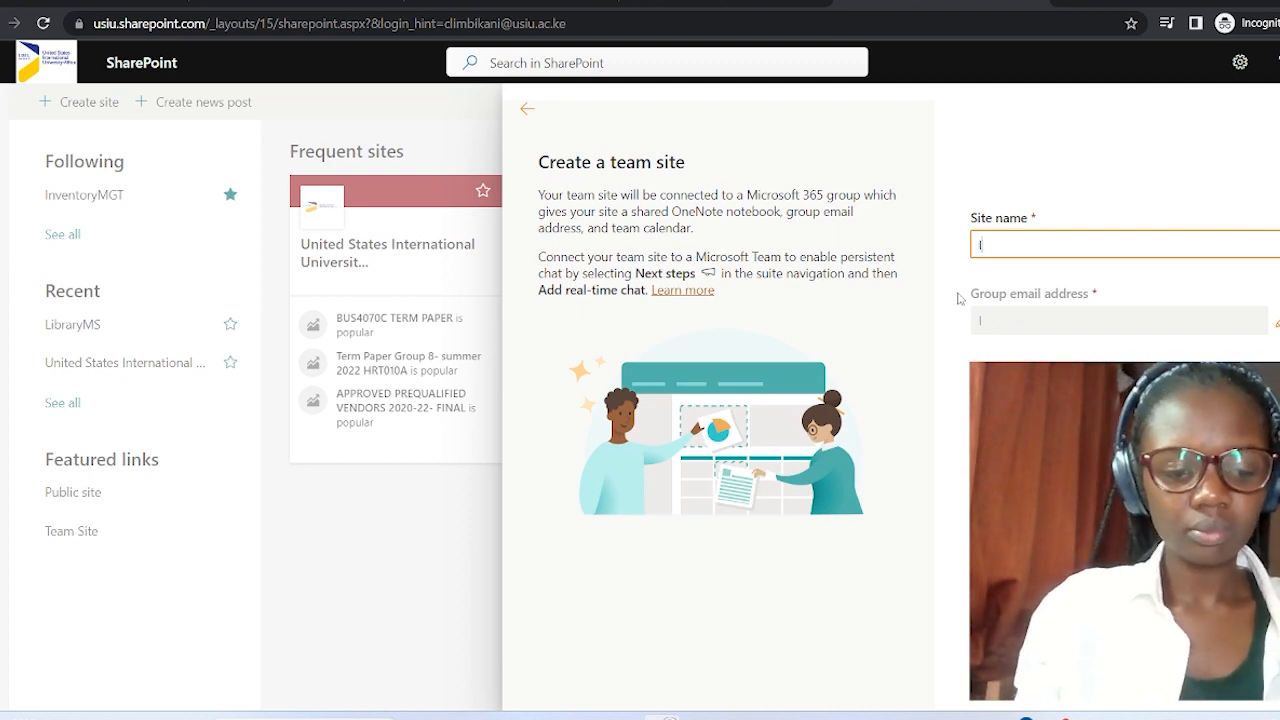
{"action": "type", "text": "nvento"}
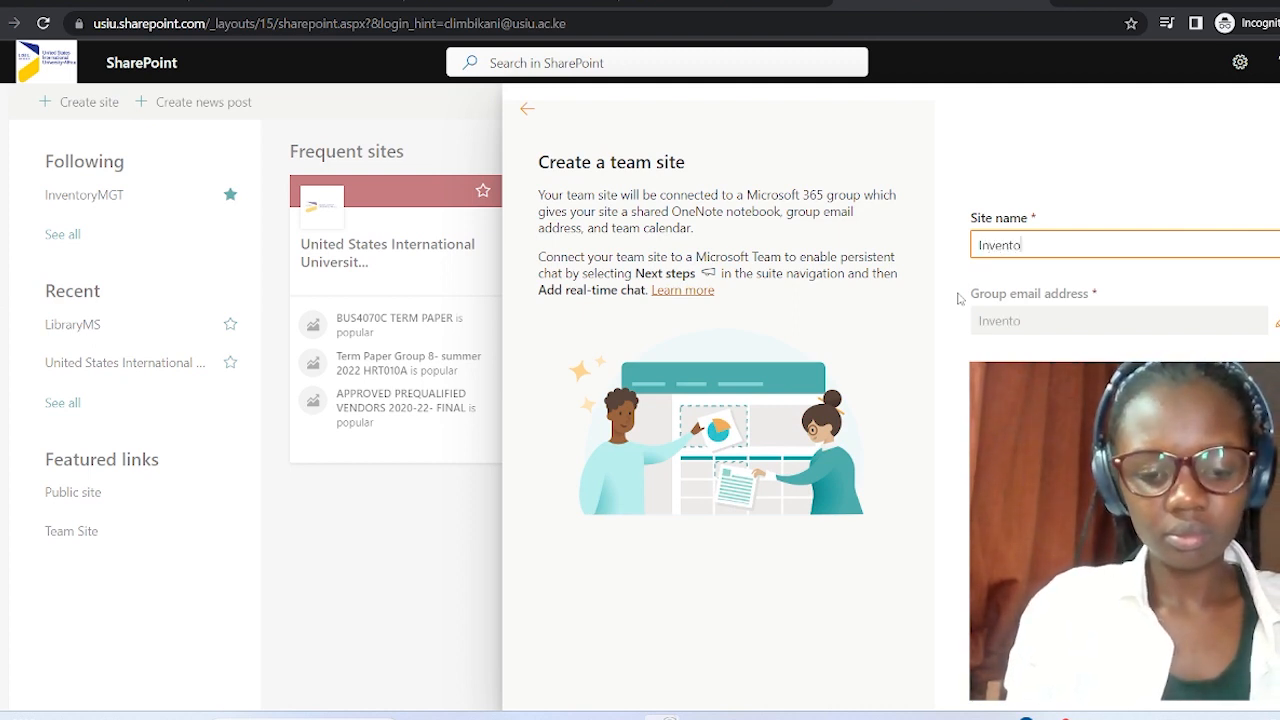
{"action": "type", "text": "ryMgt"}
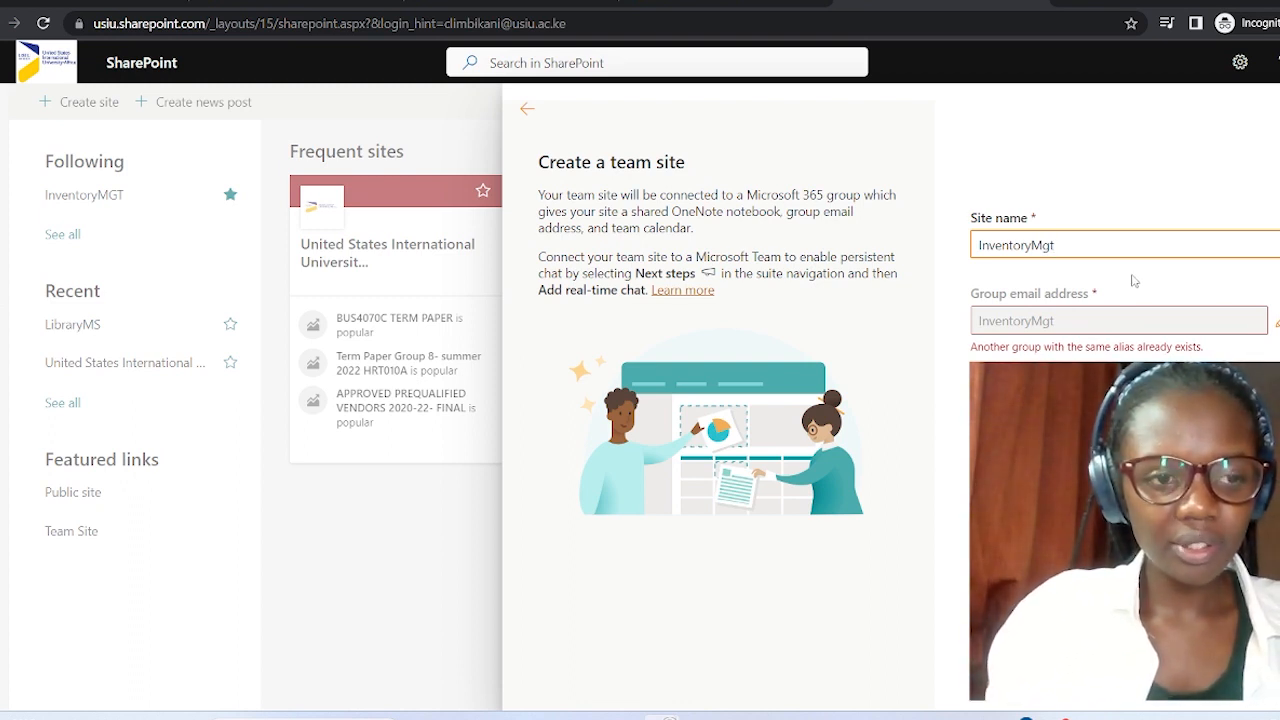
{"action": "type", "text": "#"}
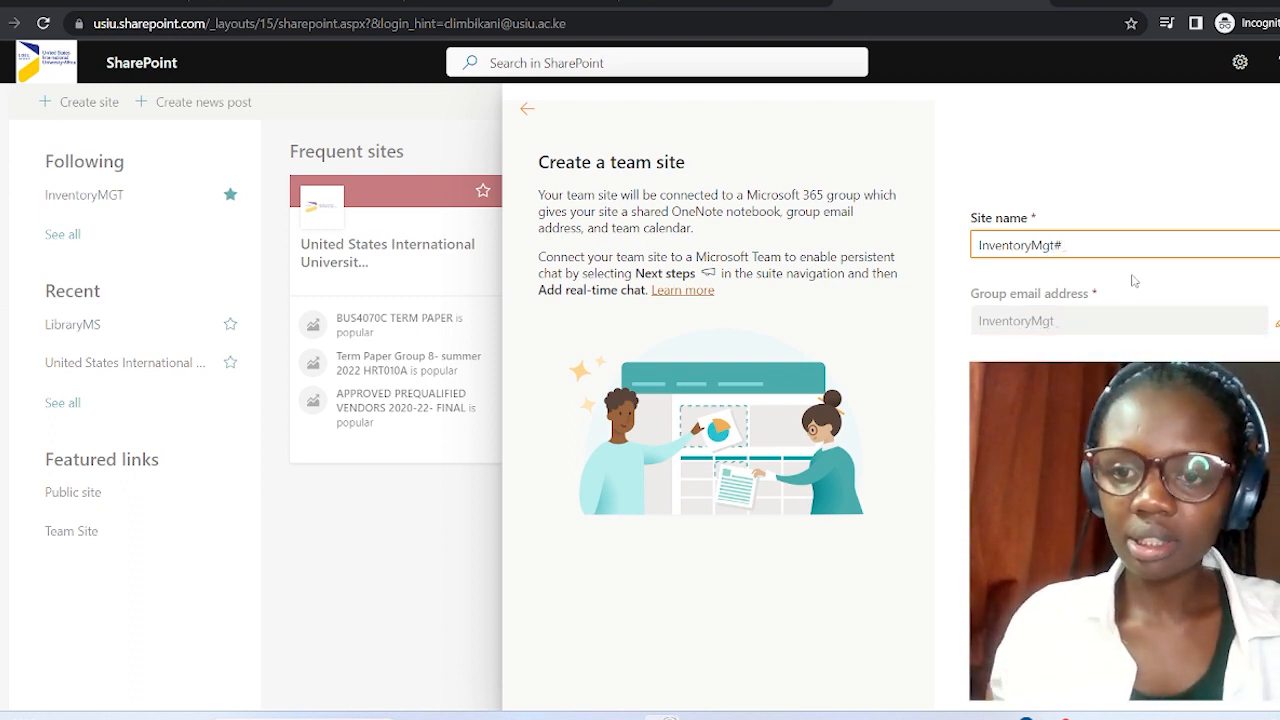
{"action": "scroll", "coordinate": [1137, 259], "scroll_direction": "down", "scroll_amount": 1}
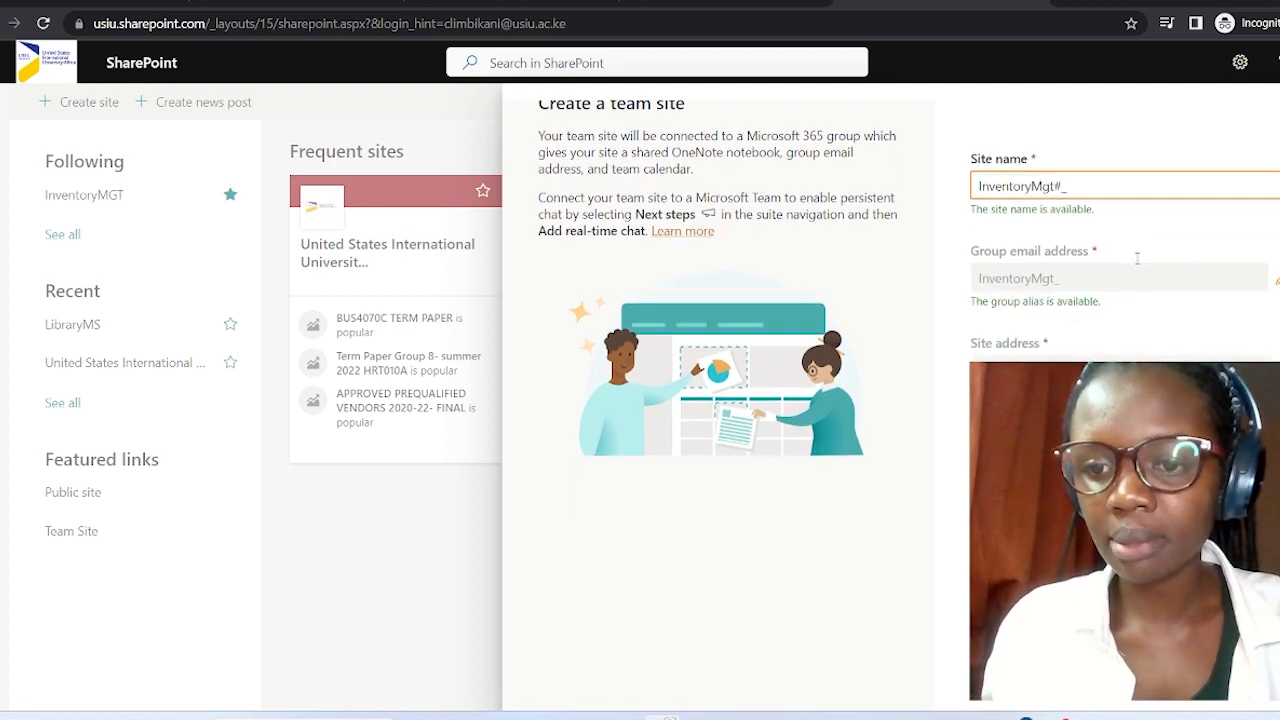
{"action": "scroll", "coordinate": [1137, 259], "scroll_direction": "down", "scroll_amount": 2}
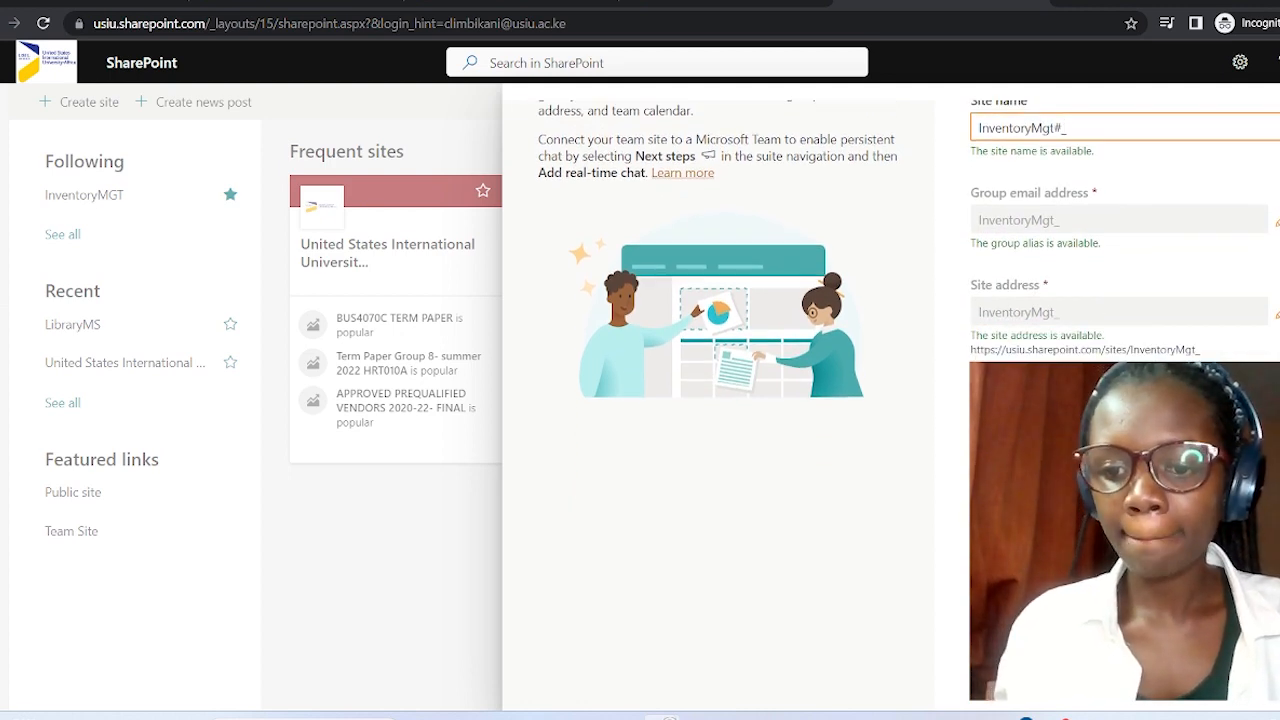
{"action": "left_click", "coordinate": [1016, 687]}
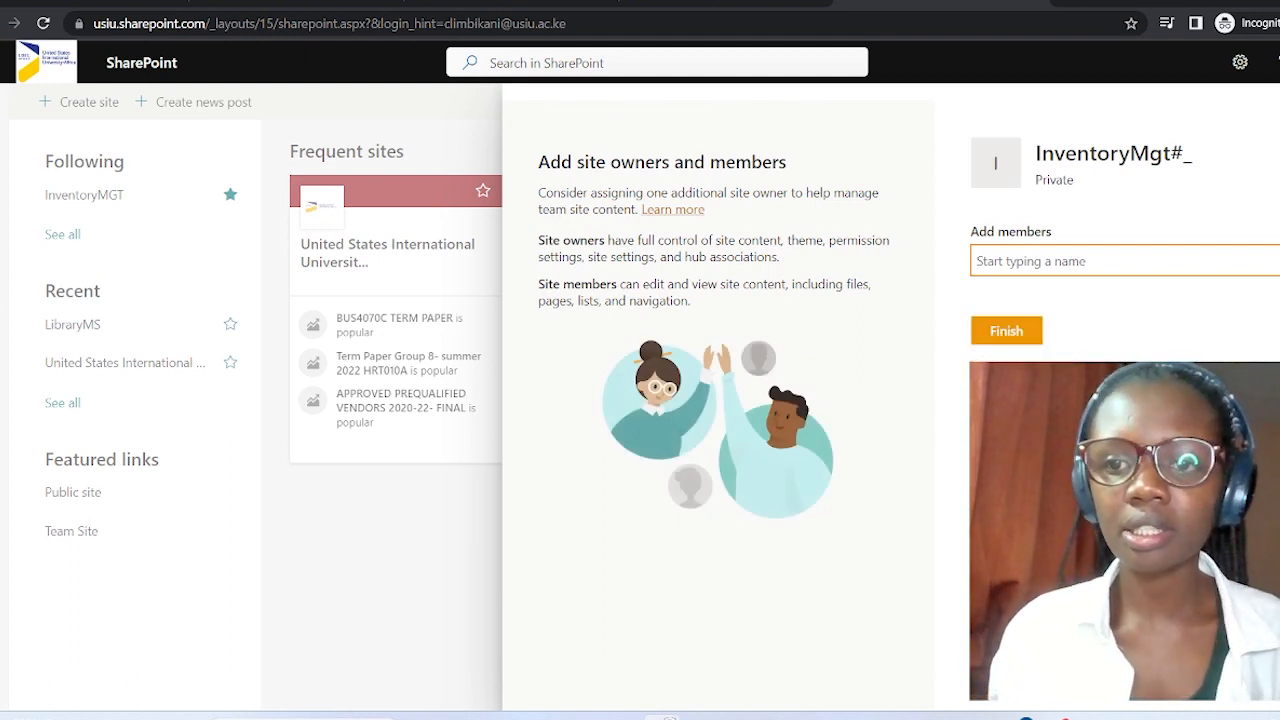
Finish creating InventoryMgt#_ without adding members, then open the site's New menu.
{"action": "left_click", "coordinate": [1030, 348]}
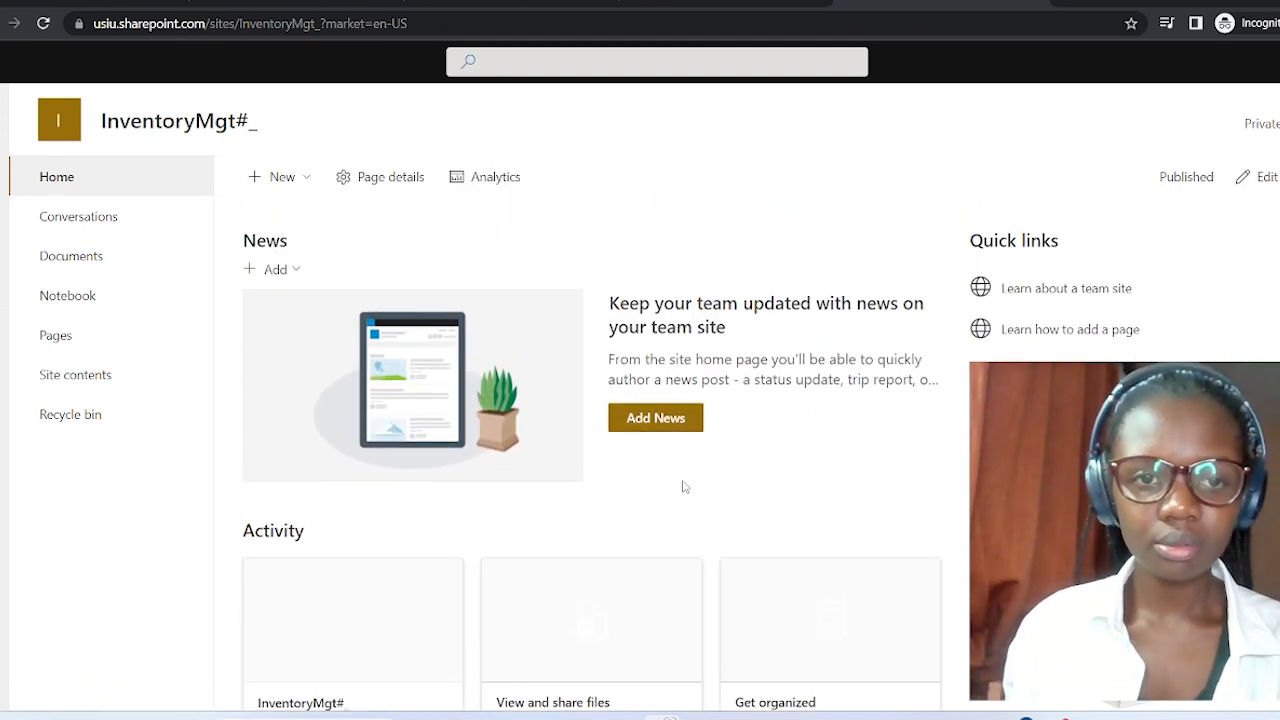
{"action": "scroll", "coordinate": [684, 487], "scroll_direction": "down", "scroll_amount": 5}
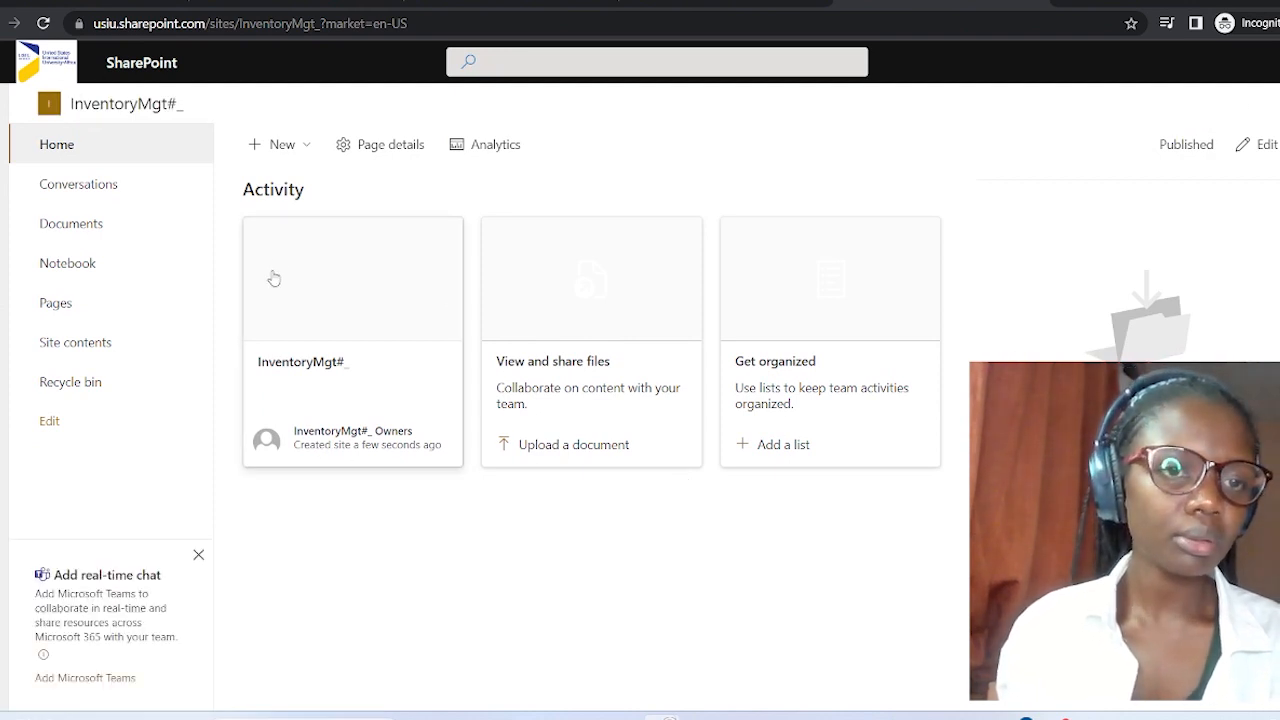
{"action": "scroll", "coordinate": [366, 262], "scroll_direction": "up", "scroll_amount": 2}
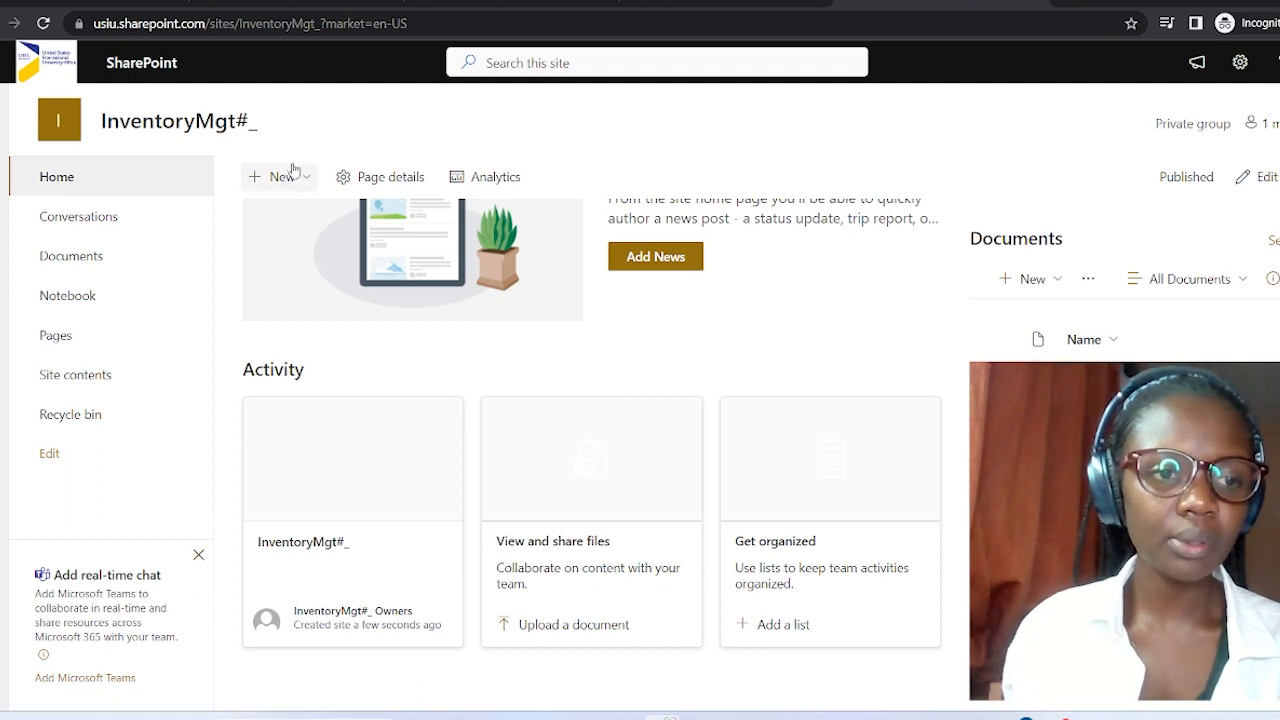
{"action": "left_click", "coordinate": [318, 188]}
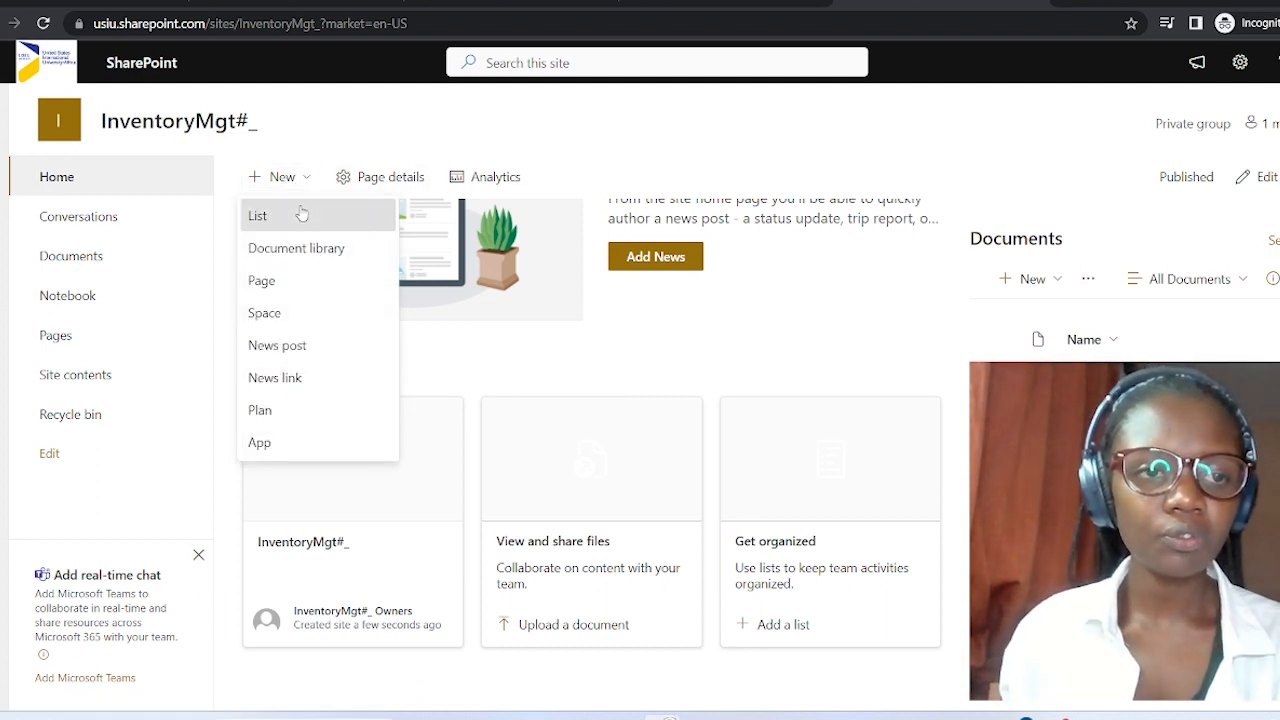
Create a blank list named 'inventory' in the InventoryMgt#_ site.
{"action": "left_click", "coordinate": [301, 214]}
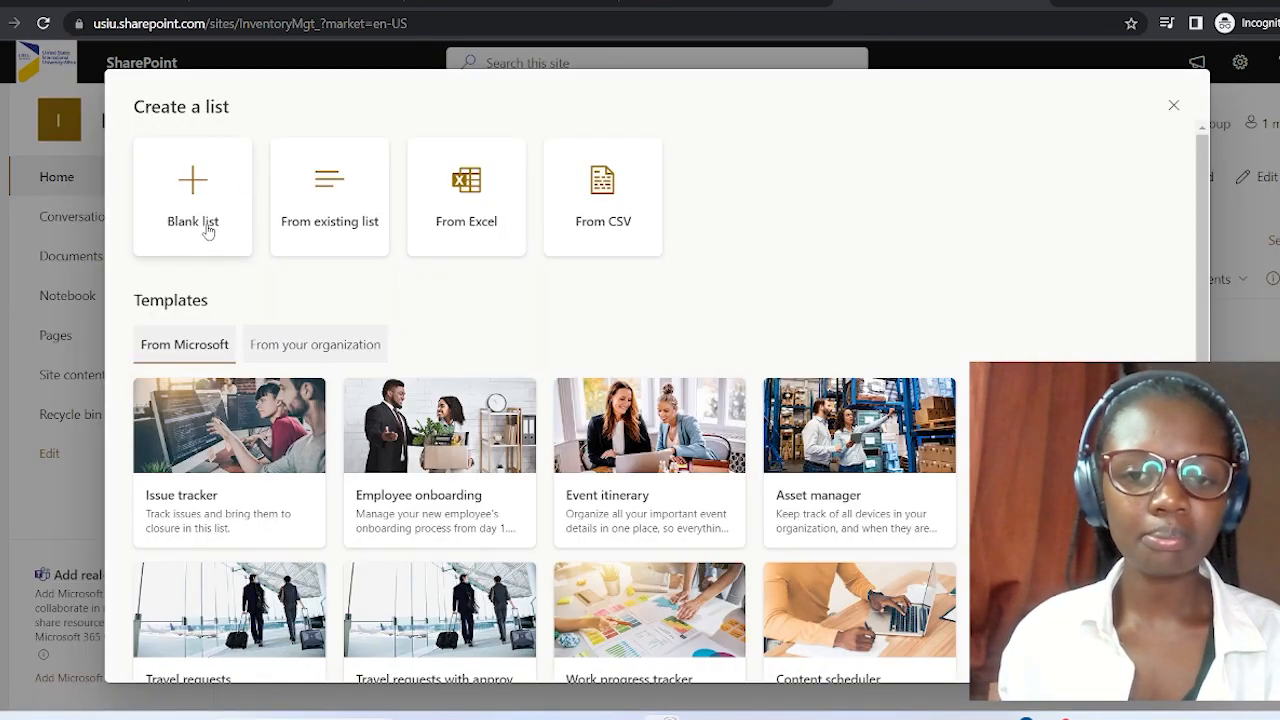
{"action": "left_click", "coordinate": [207, 231]}
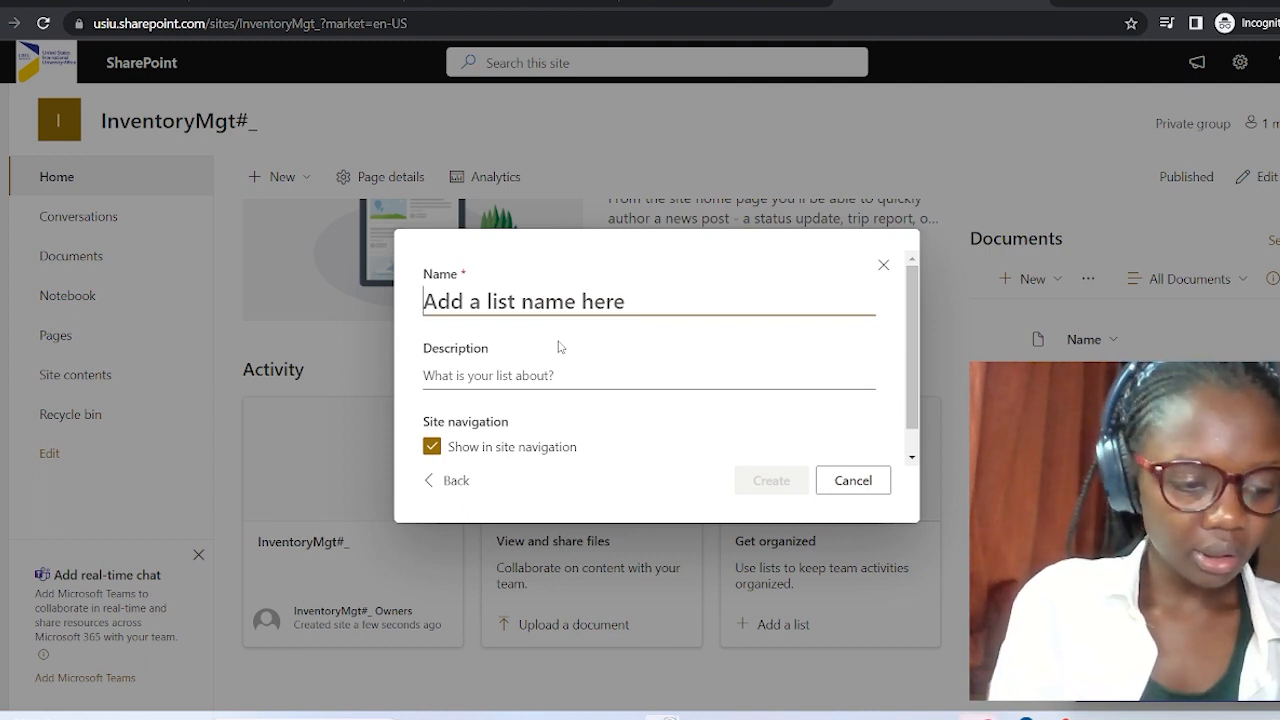
{"action": "type", "text": "i"}
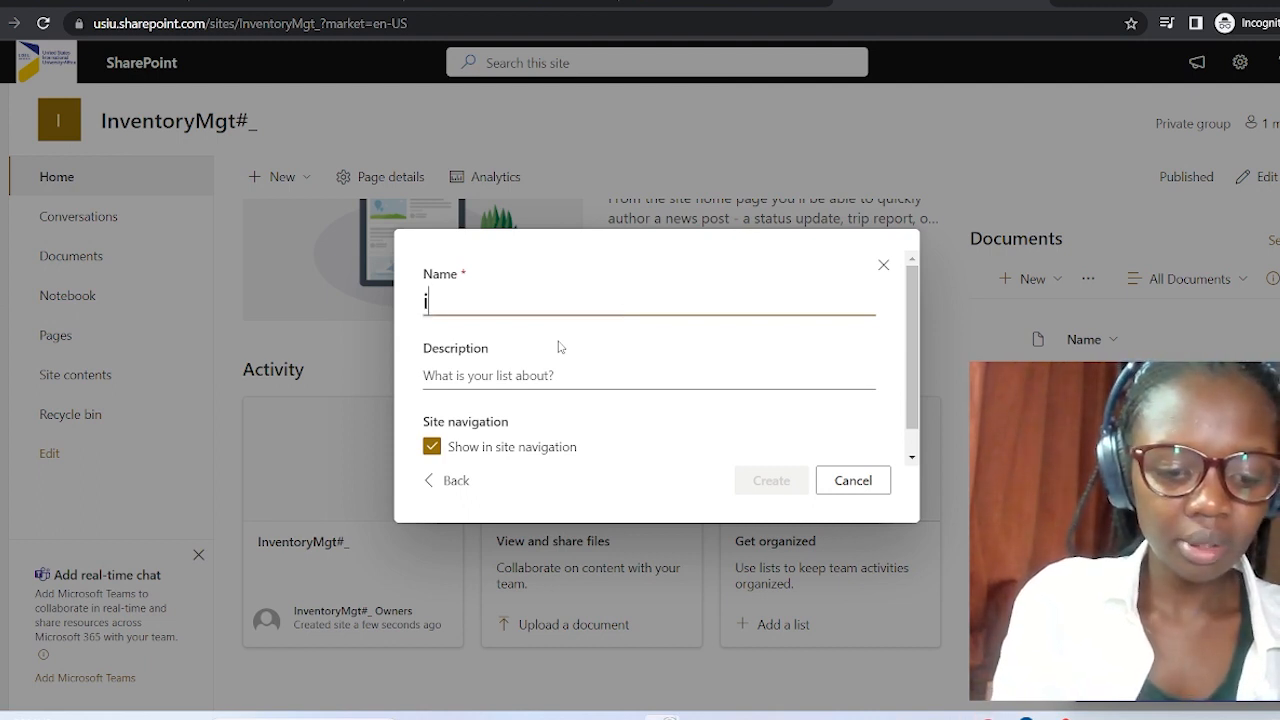
{"action": "type", "text": "nventory"}
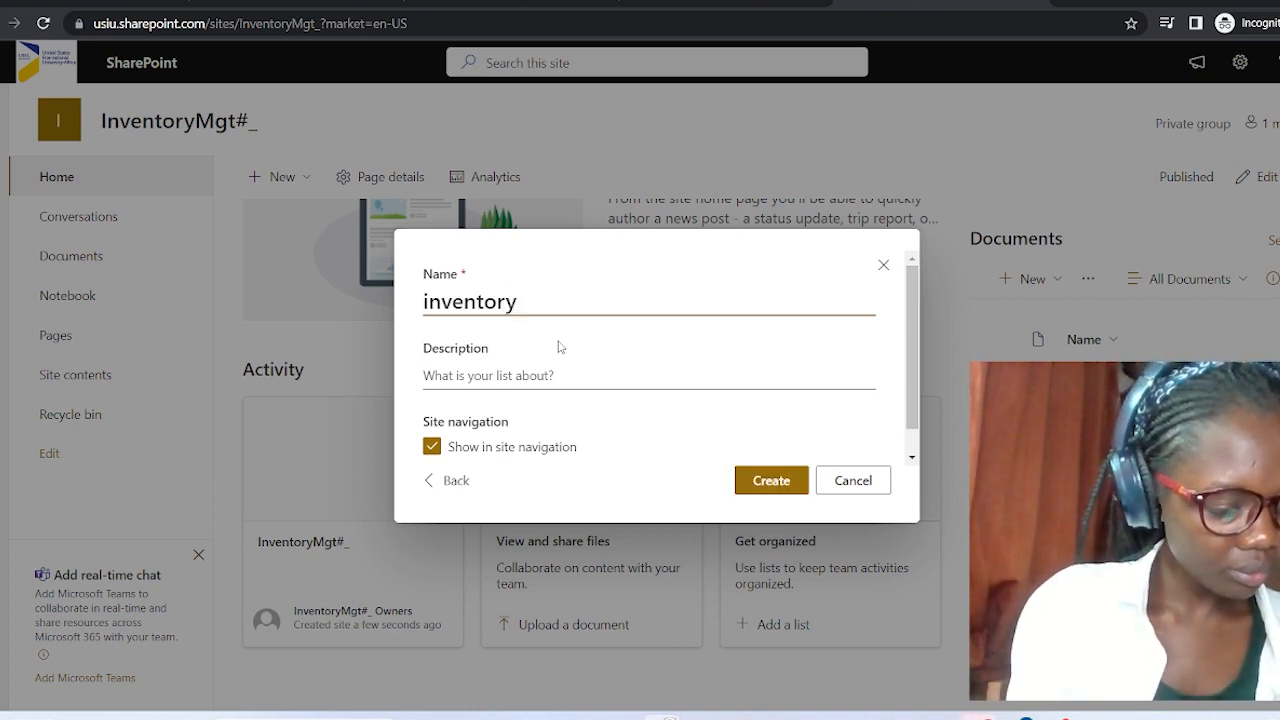
{"action": "left_click", "coordinate": [553, 374]}
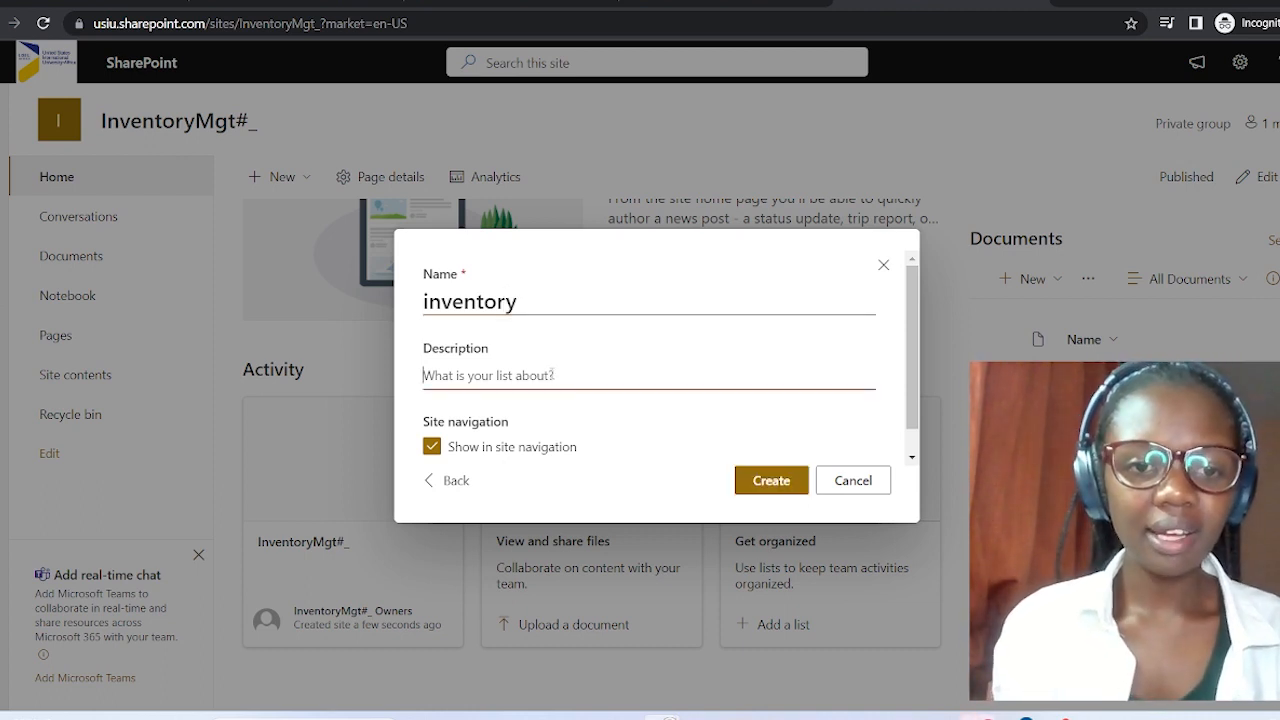
{"action": "left_click", "coordinate": [766, 482]}
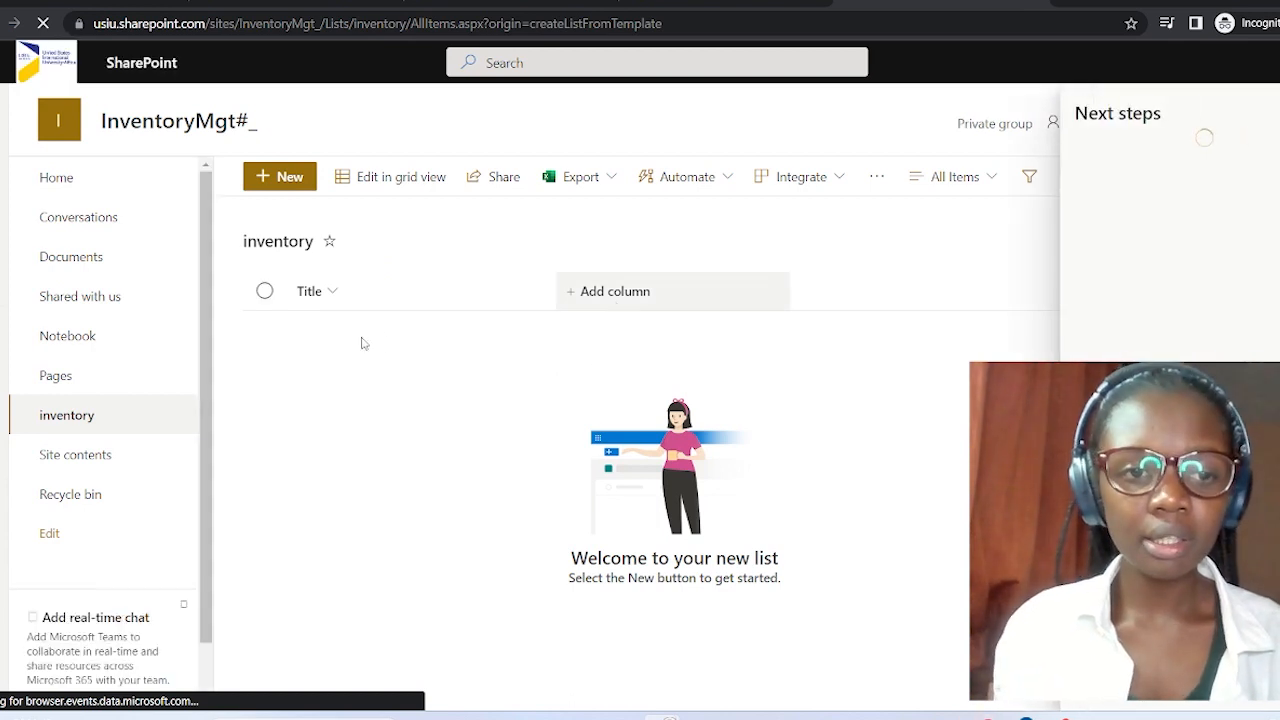
Add a Number column 'inventoryid' with 0 decimal places, then begin another column.
{"action": "left_click", "coordinate": [659, 294]}
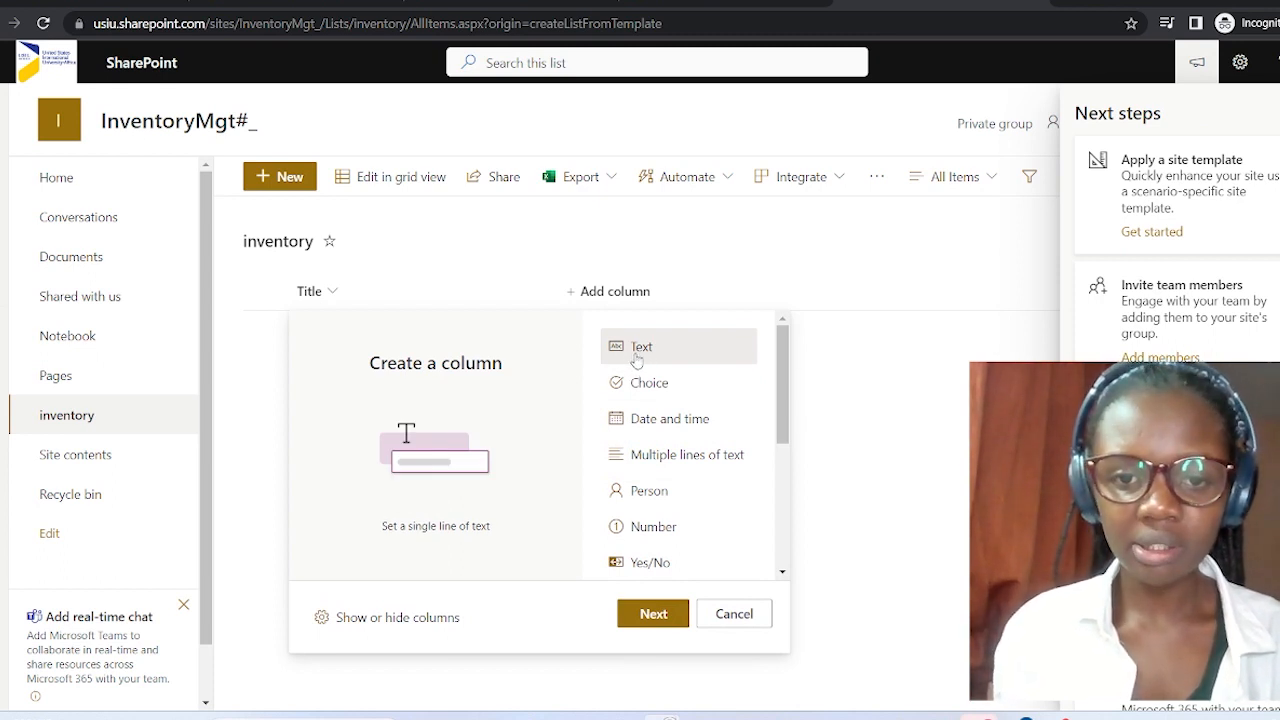
{"action": "left_click", "coordinate": [674, 535]}
{"action": "left_click", "coordinate": [662, 614]}
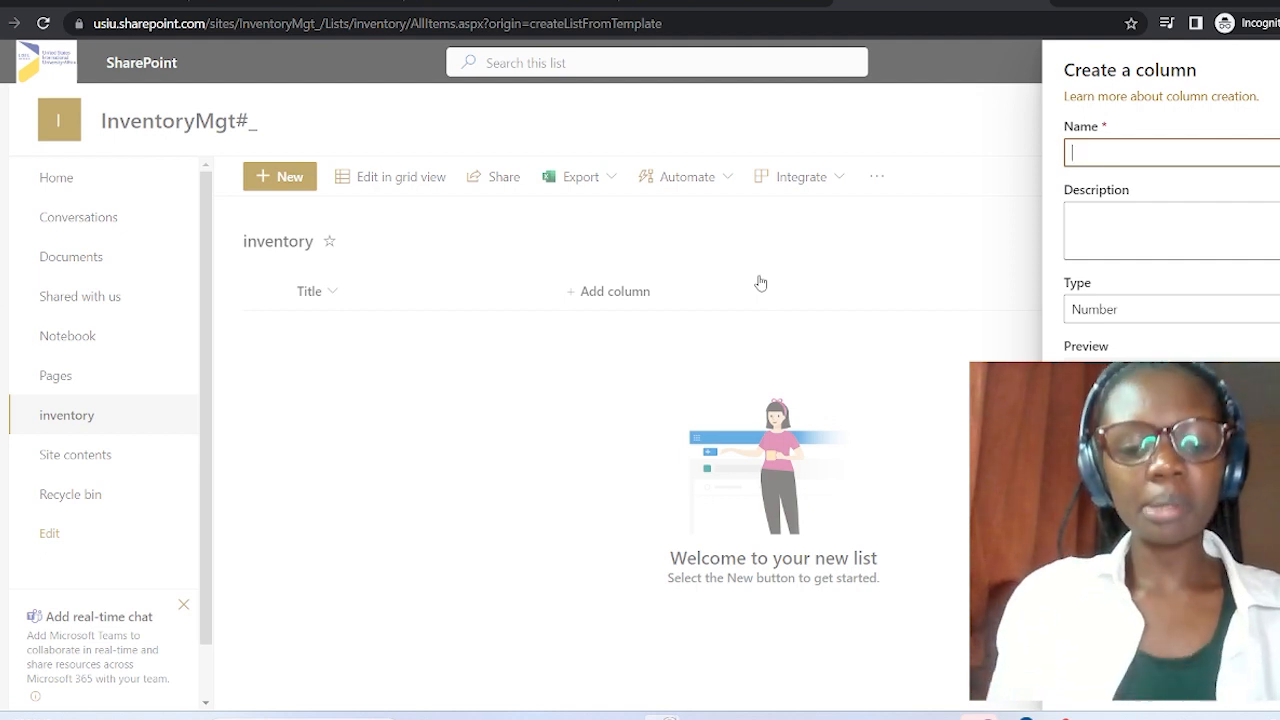
{"action": "type", "text": "inventory"}
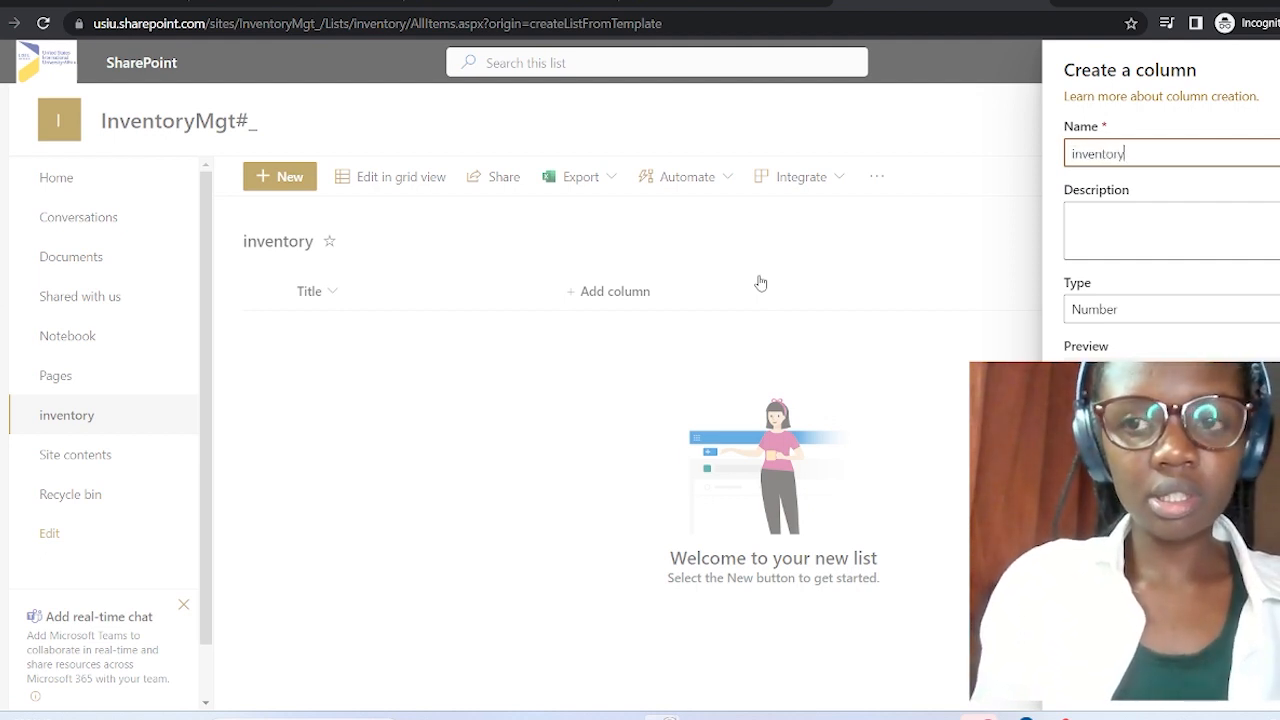
{"action": "type", "text": "id"}
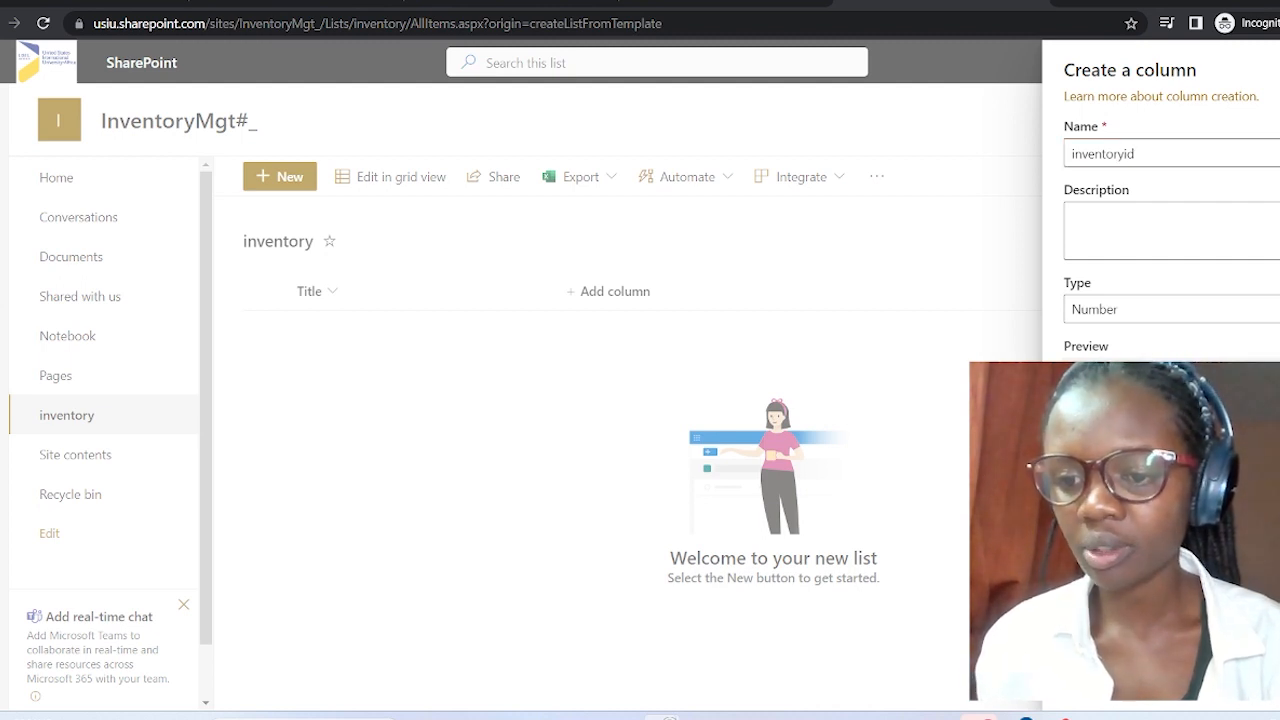
{"action": "scroll", "coordinate": [1160, 250], "scroll_direction": "down", "scroll_amount": 1}
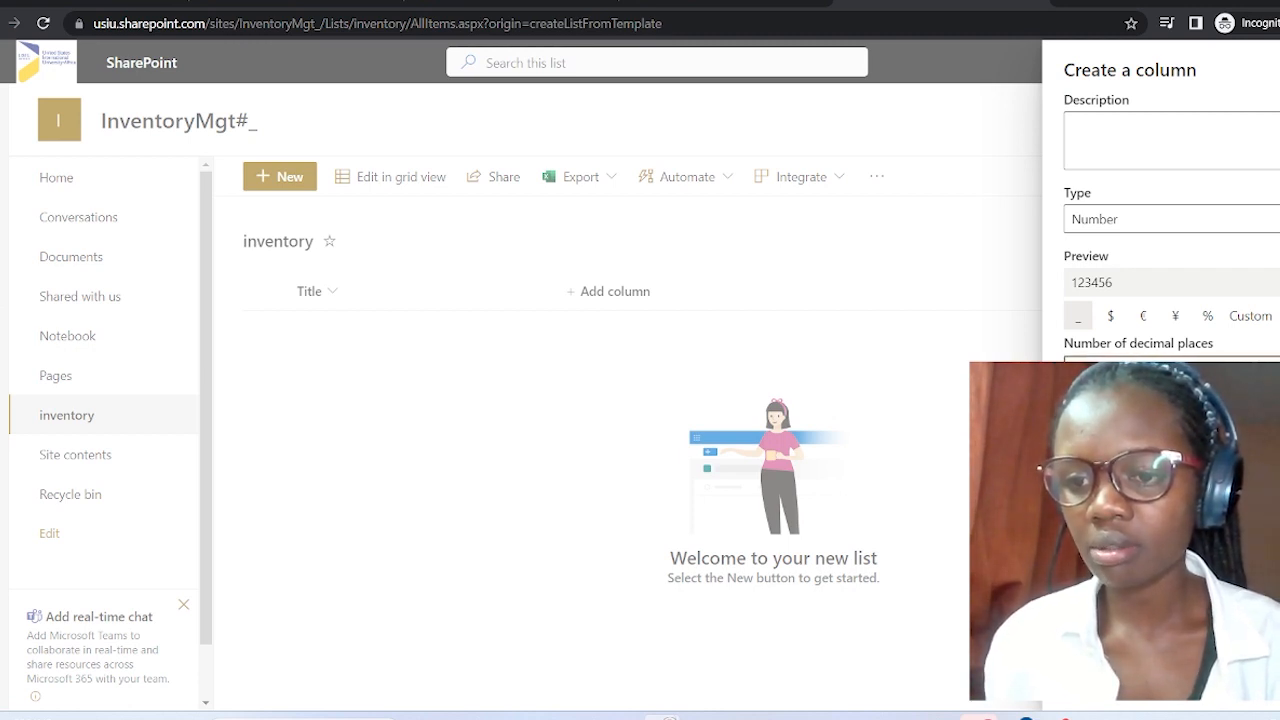
{"action": "scroll", "coordinate": [1160, 250], "scroll_direction": "down", "scroll_amount": 1}
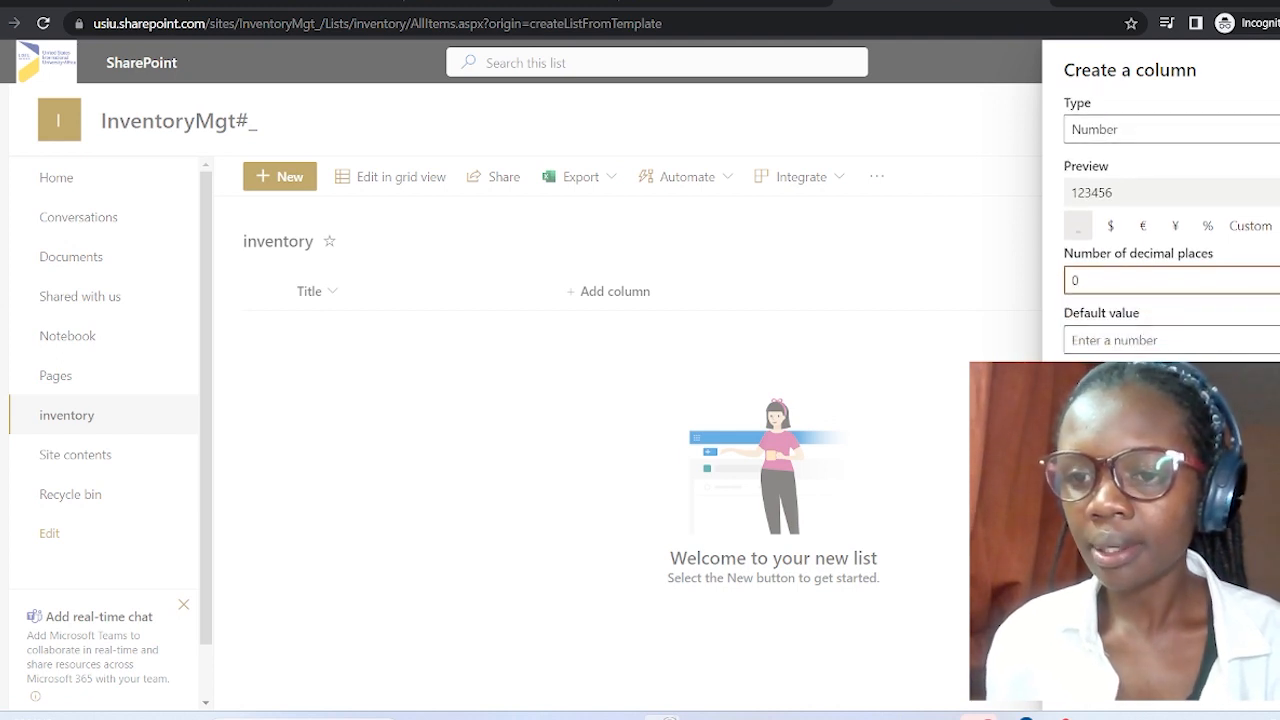
{"action": "scroll", "coordinate": [1160, 220], "scroll_direction": "up", "scroll_amount": 2}
{"action": "scroll", "coordinate": [1160, 220], "scroll_direction": "down", "scroll_amount": 2}
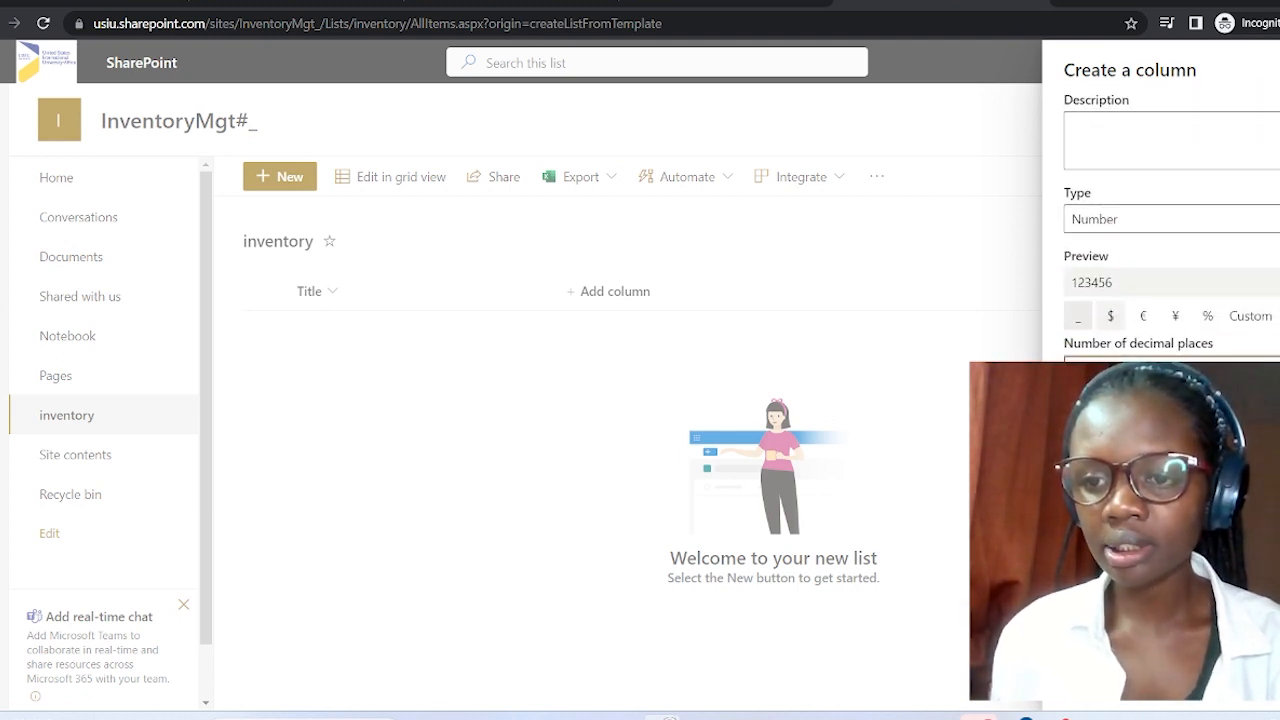
{"action": "left_click", "coordinate": [1142, 341]}
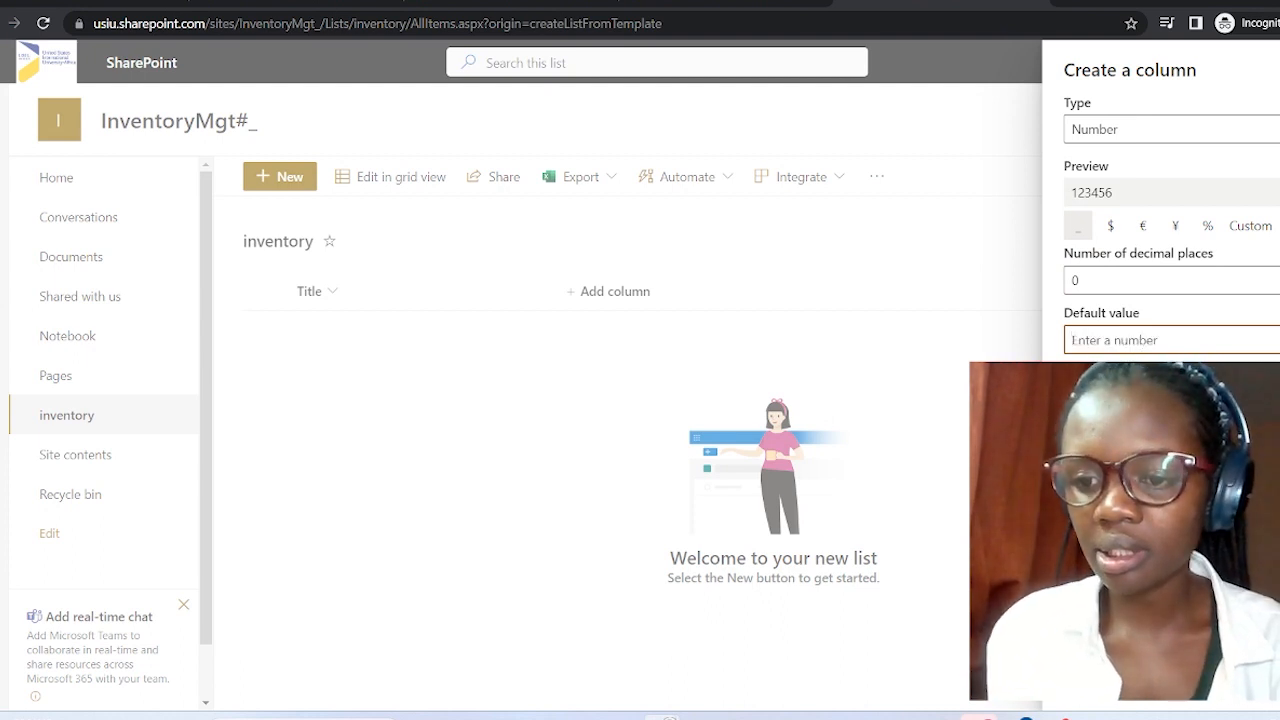
{"action": "scroll", "coordinate": [1141, 345], "scroll_direction": "down", "scroll_amount": 3}
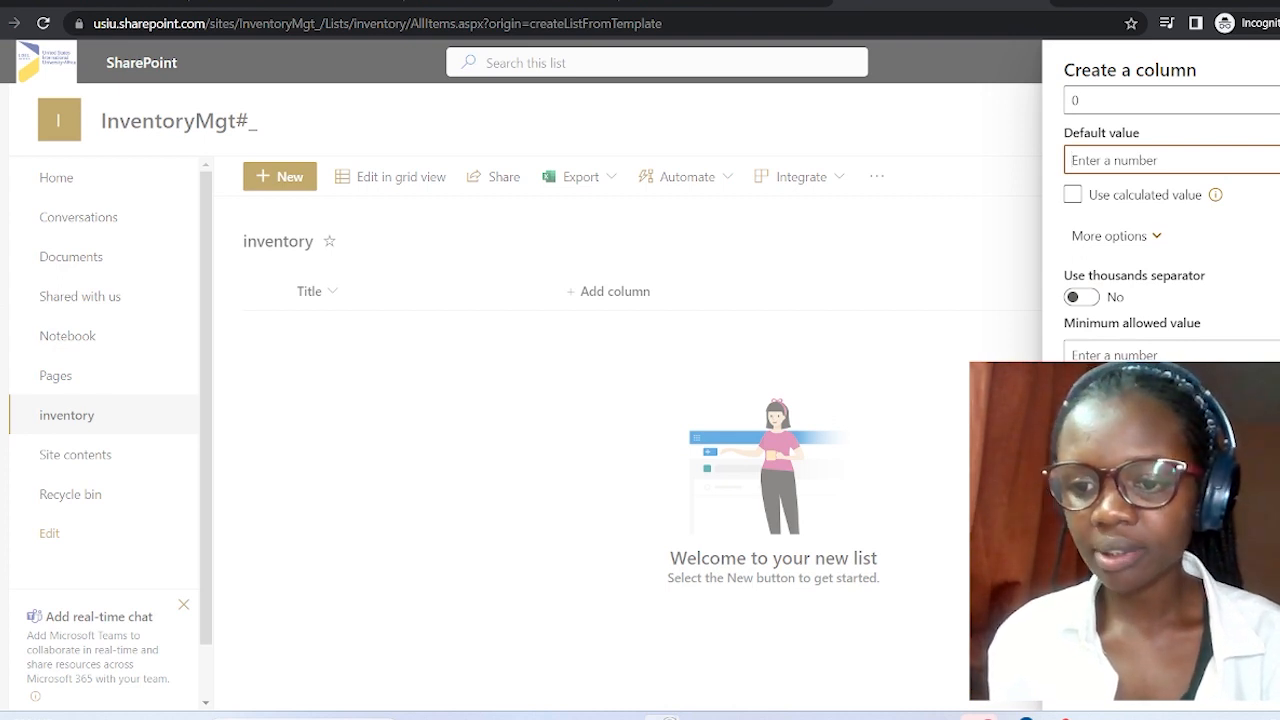
{"action": "left_click", "coordinate": [1097, 678]}
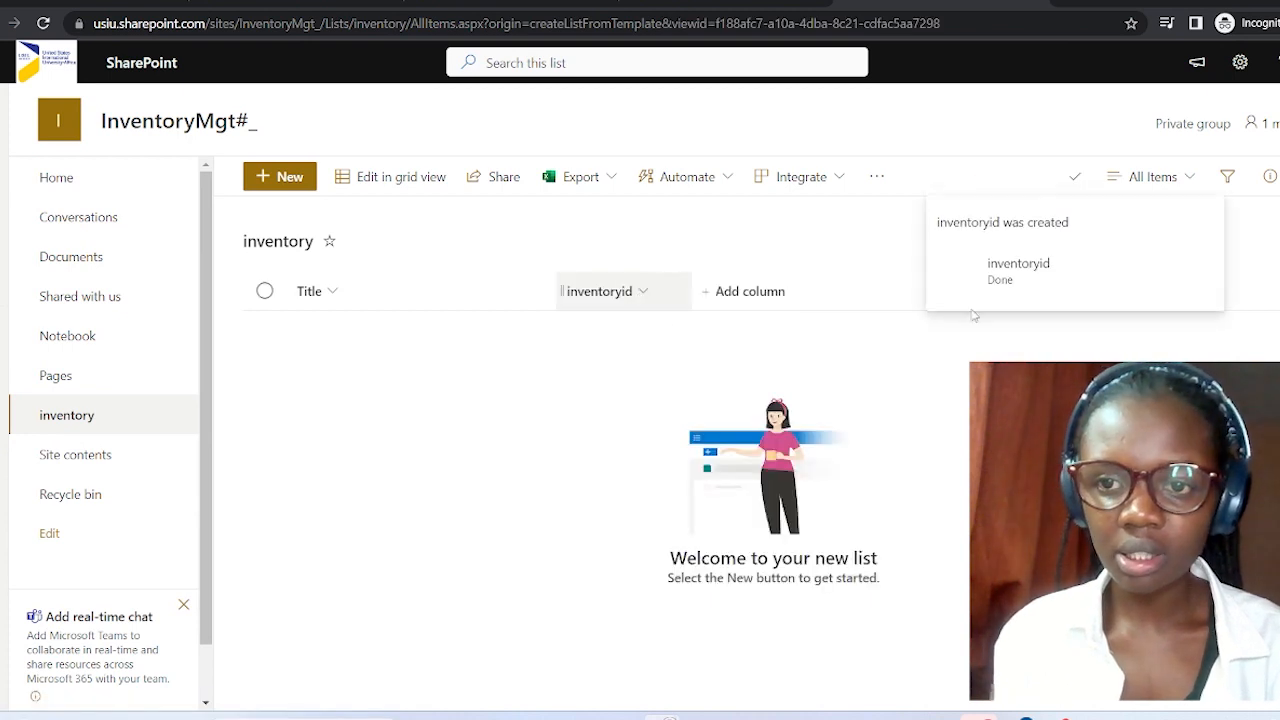
{"action": "left_click", "coordinate": [753, 296]}
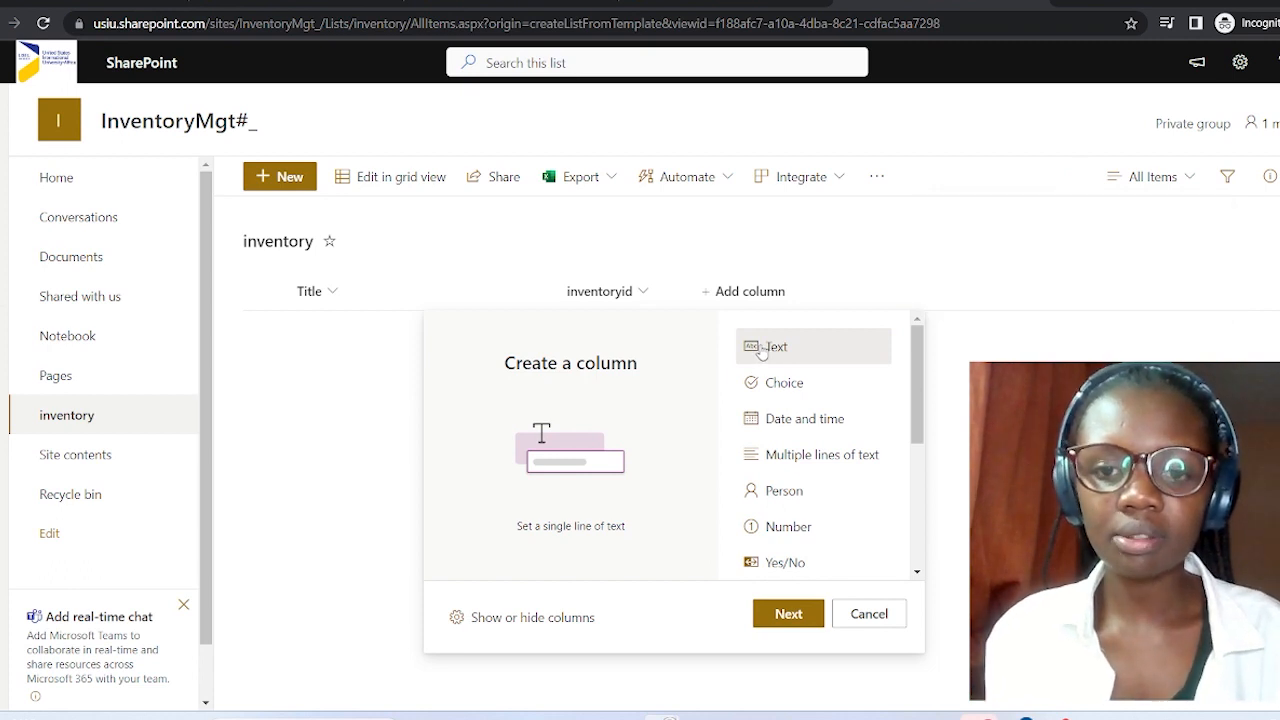
Add a single-line text column 'inventoryname' and begin another column.
{"action": "left_click", "coordinate": [812, 613]}
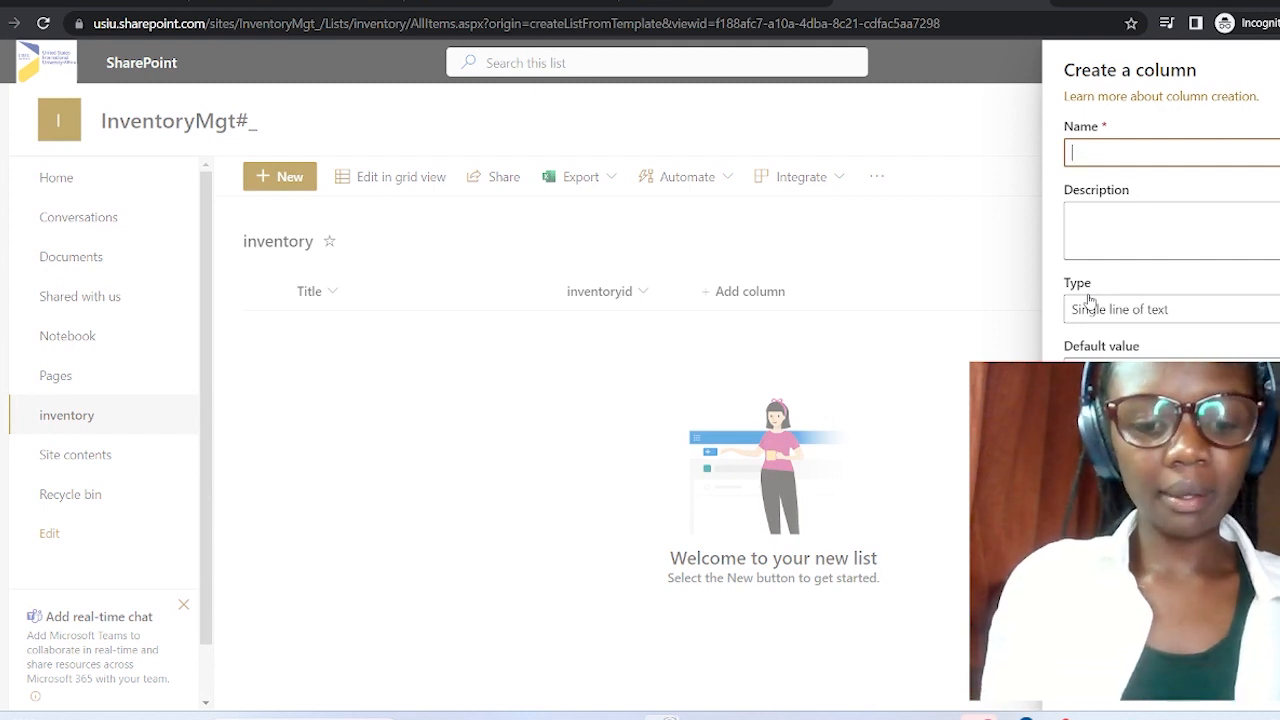
{"action": "type", "text": "inventory"}
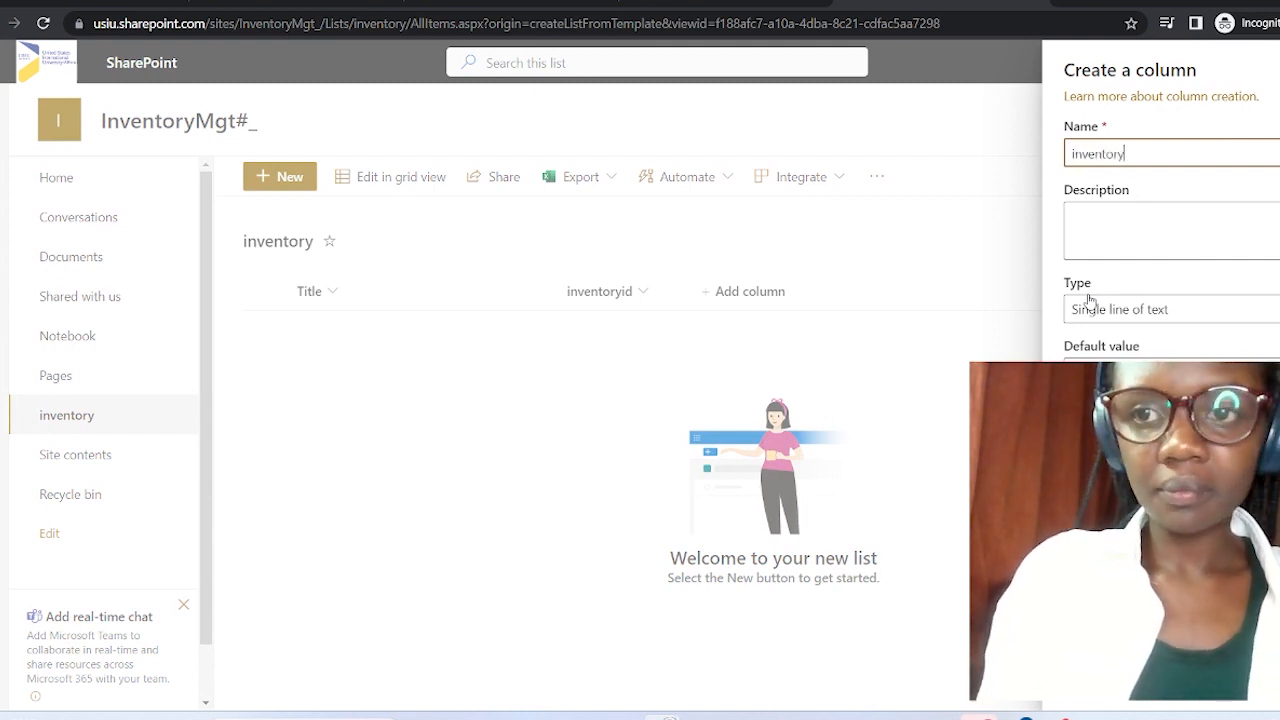
{"action": "type", "text": "name"}
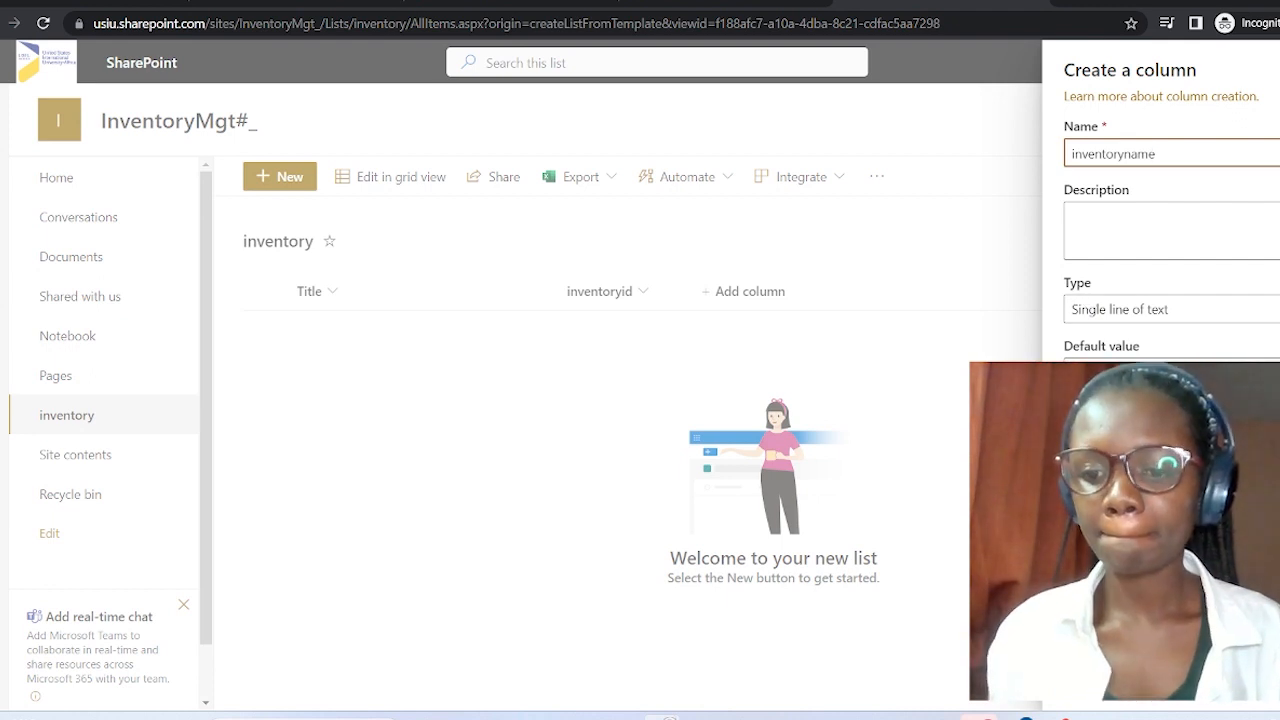
{"action": "left_click", "coordinate": [1098, 682]}
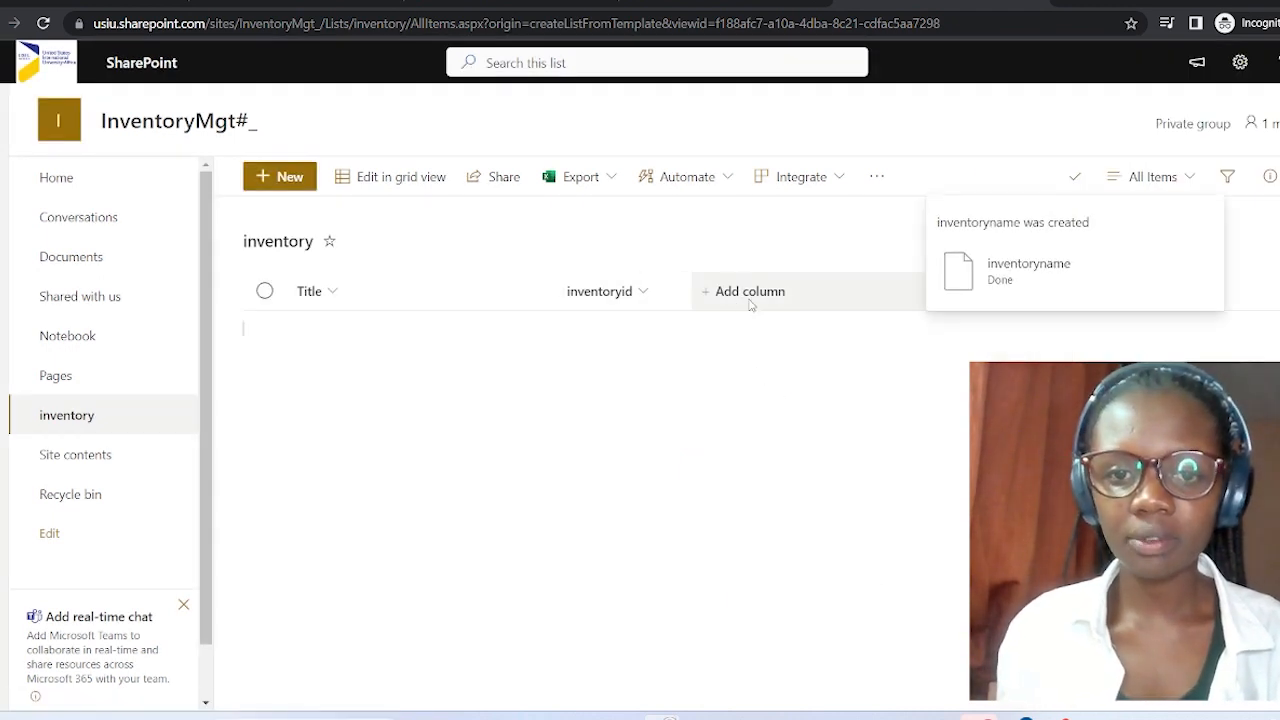
{"action": "left_click", "coordinate": [889, 292]}
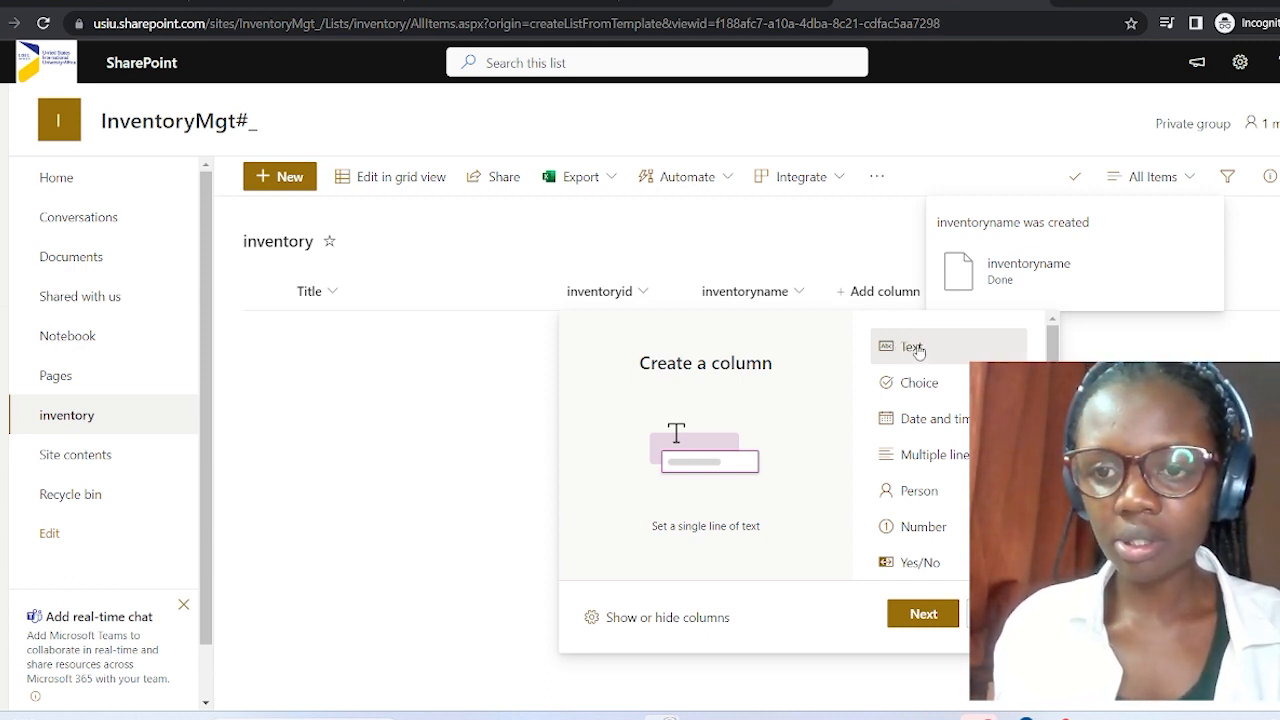
Add a Multiple lines of text column named 'Description' and close the progress panel.
{"action": "left_click", "coordinate": [919, 611]}
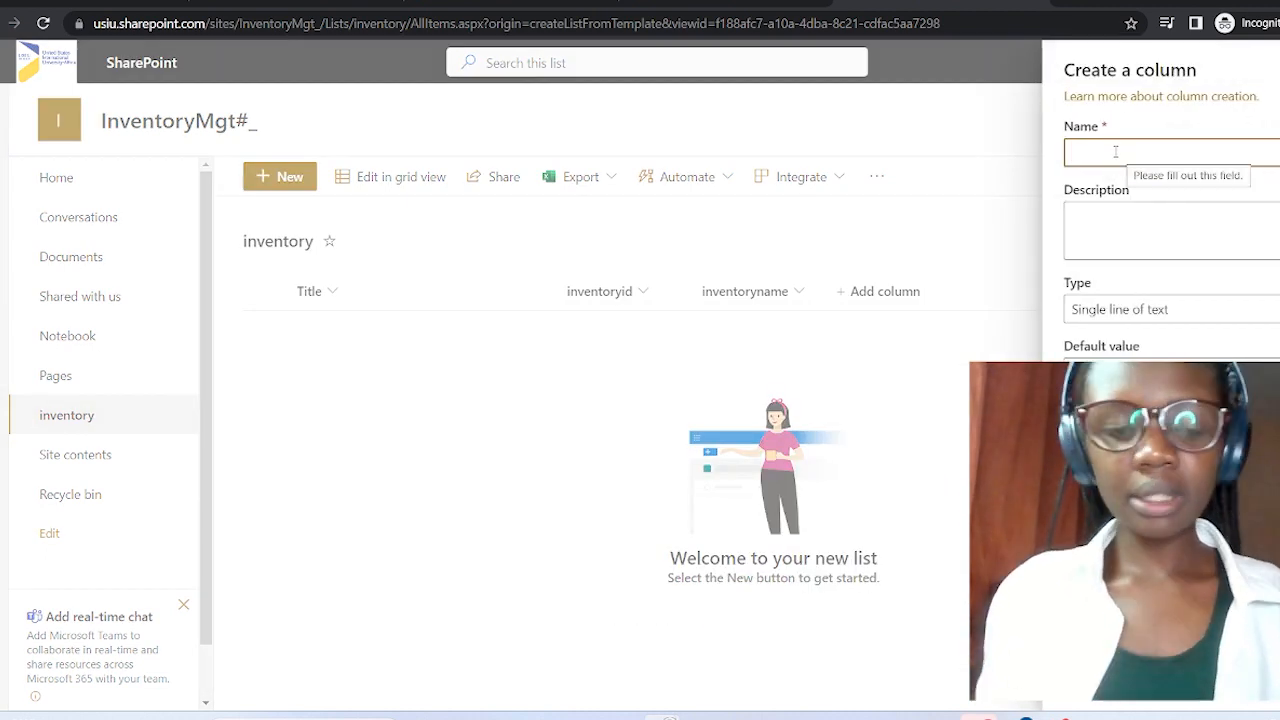
{"action": "type", "text": "Des"}
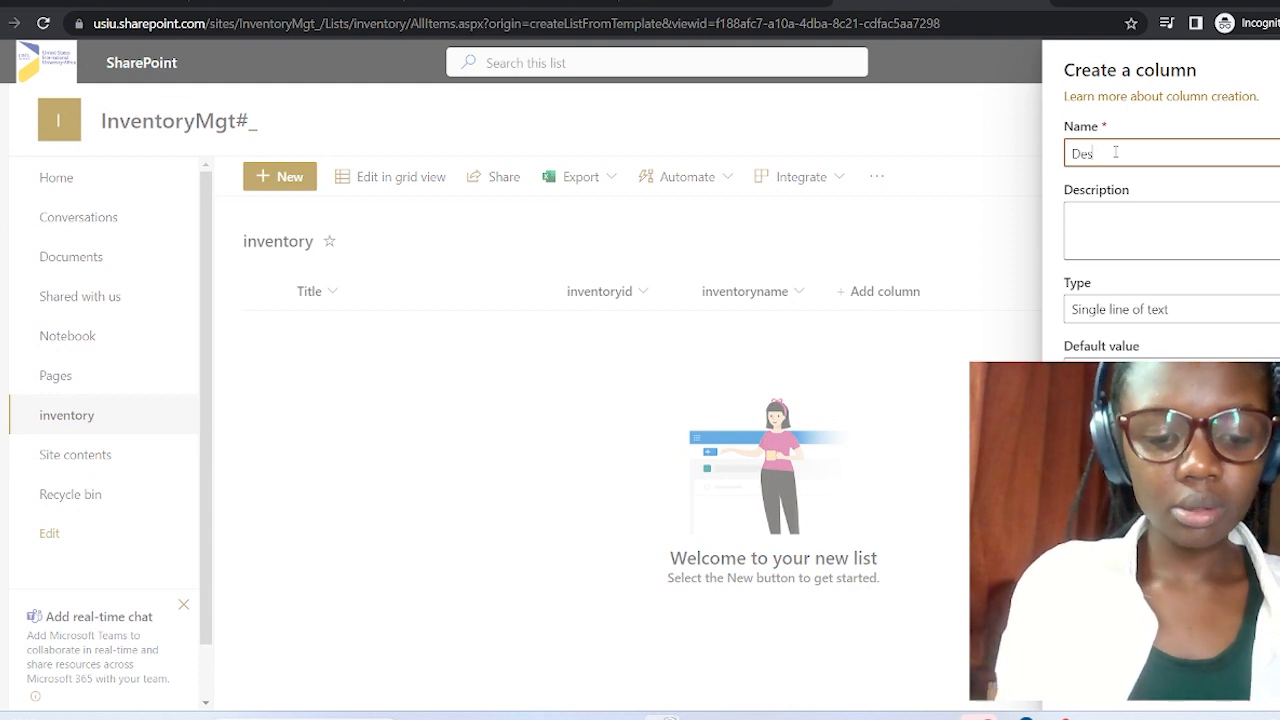
{"action": "type", "text": "cription"}
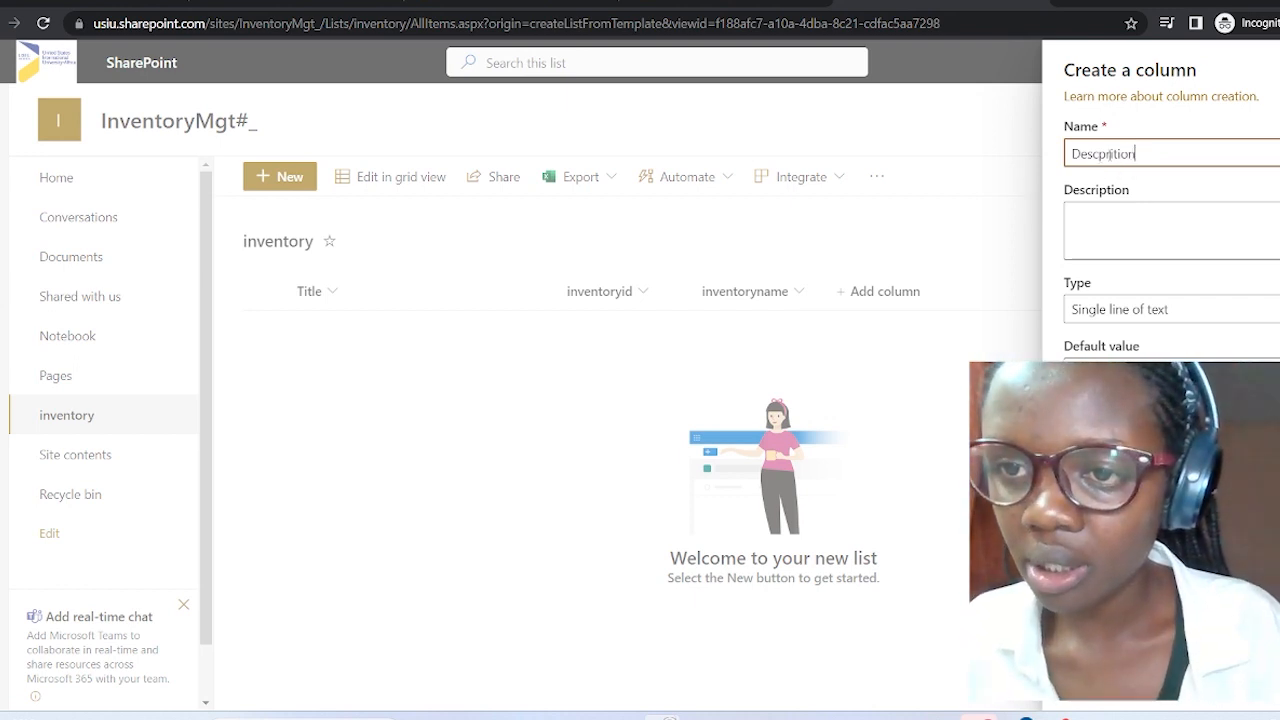
{"action": "left_click_drag", "start_coordinate": [1137, 157], "coordinate": [1092, 155]}
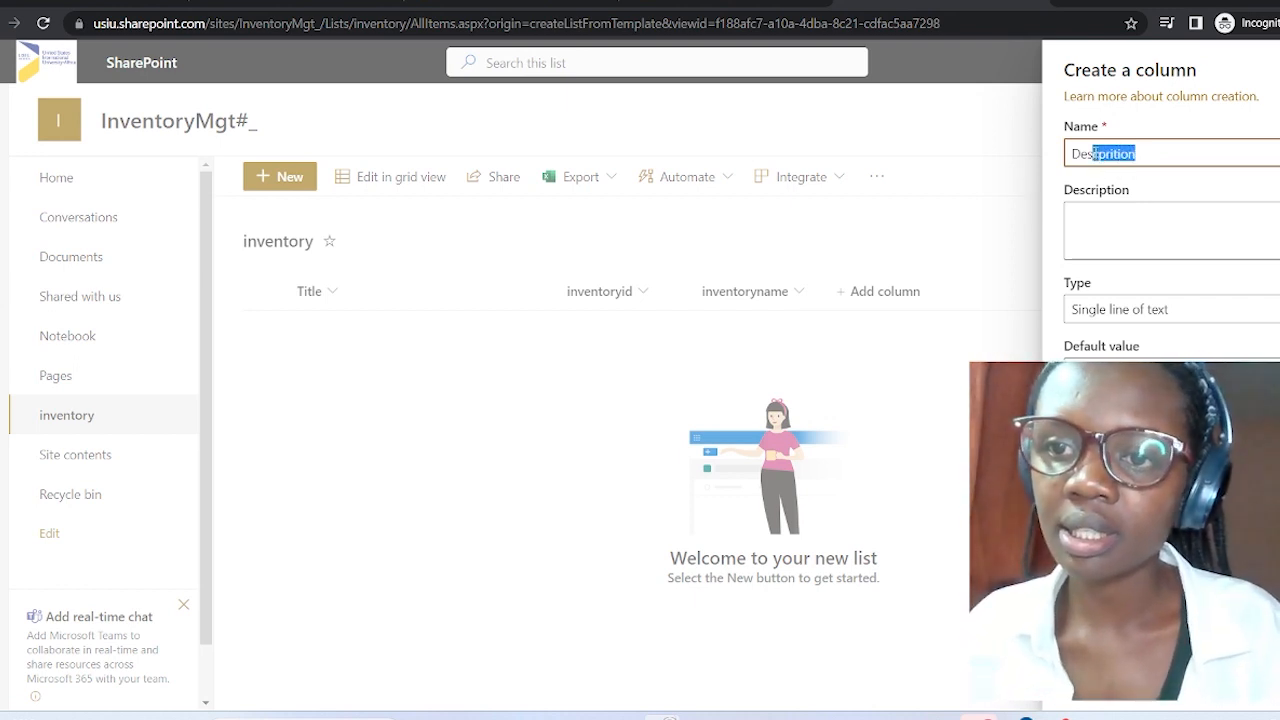
{"action": "type", "text": "cription"}
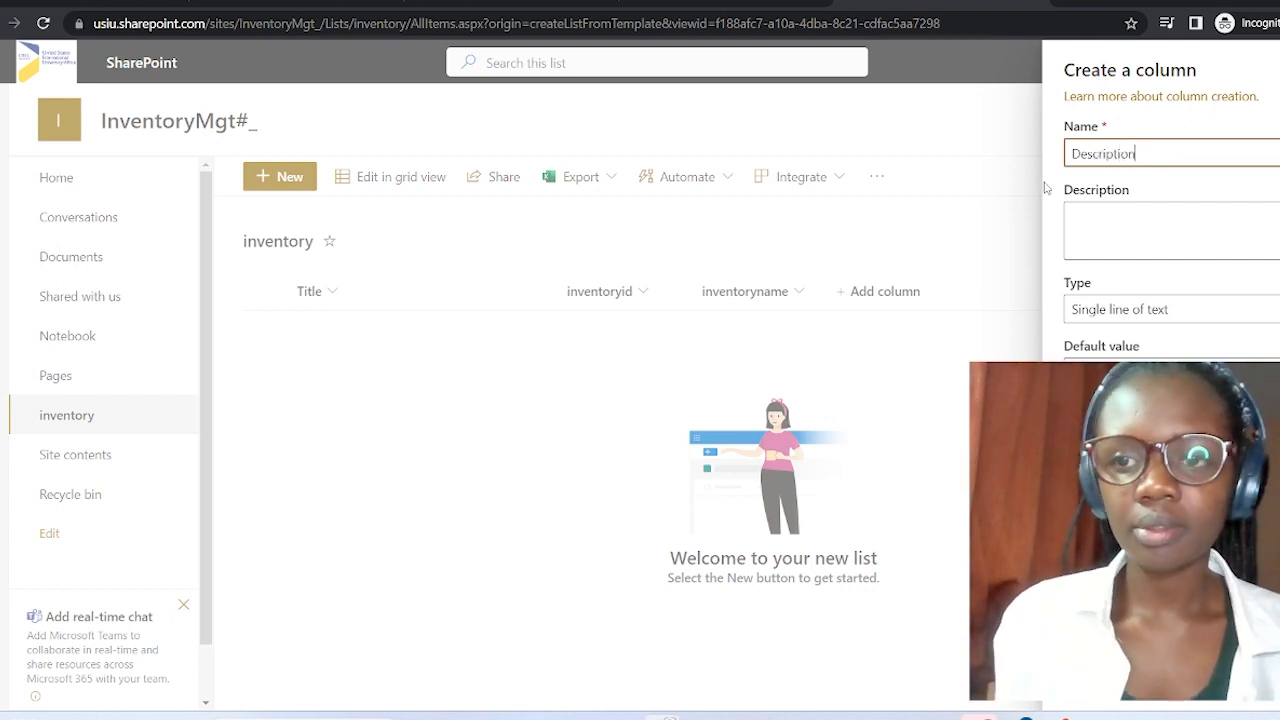
{"action": "left_click", "coordinate": [1200, 310]}
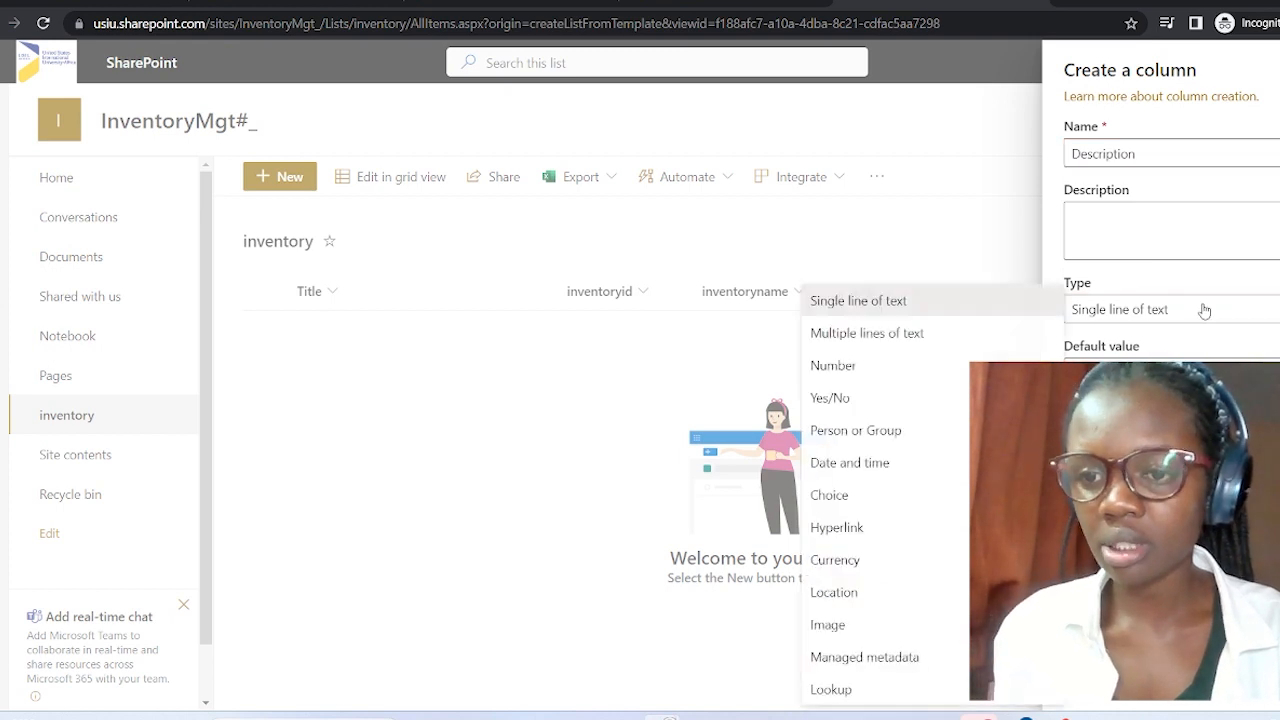
{"action": "left_click", "coordinate": [966, 338]}
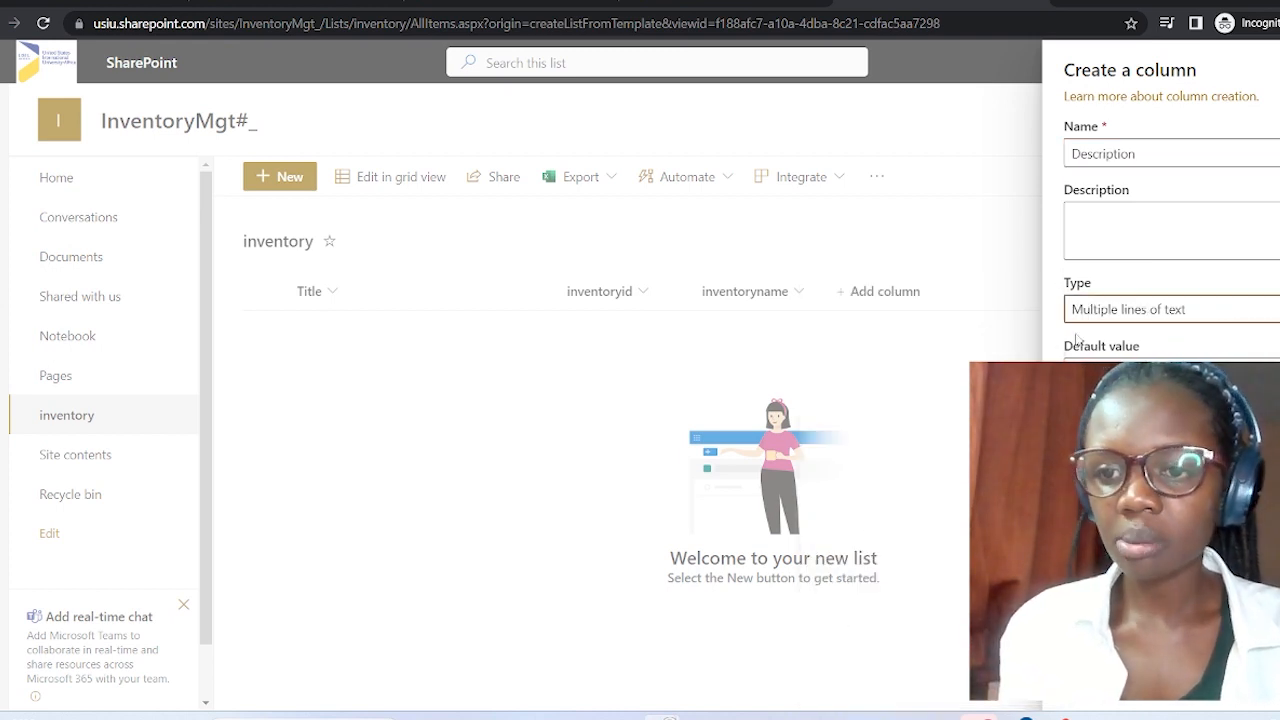
{"action": "left_click", "coordinate": [1272, 310]}
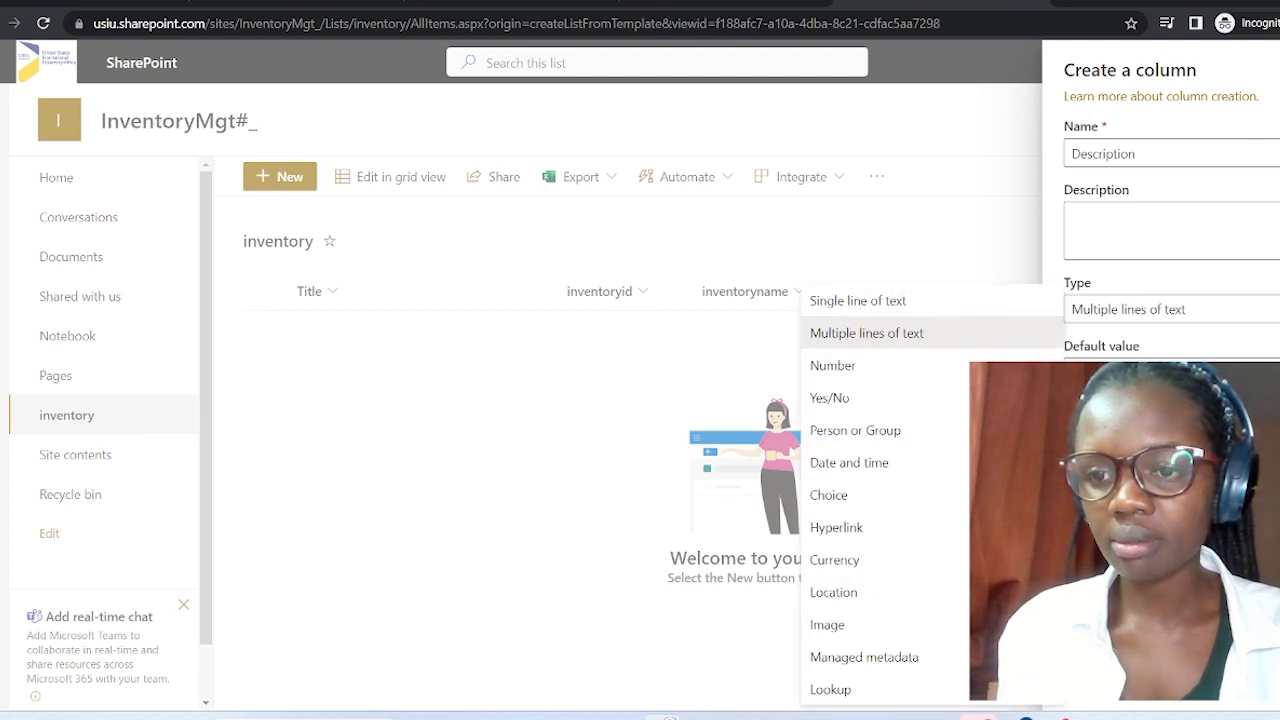
{"action": "left_click", "coordinate": [1272, 310]}
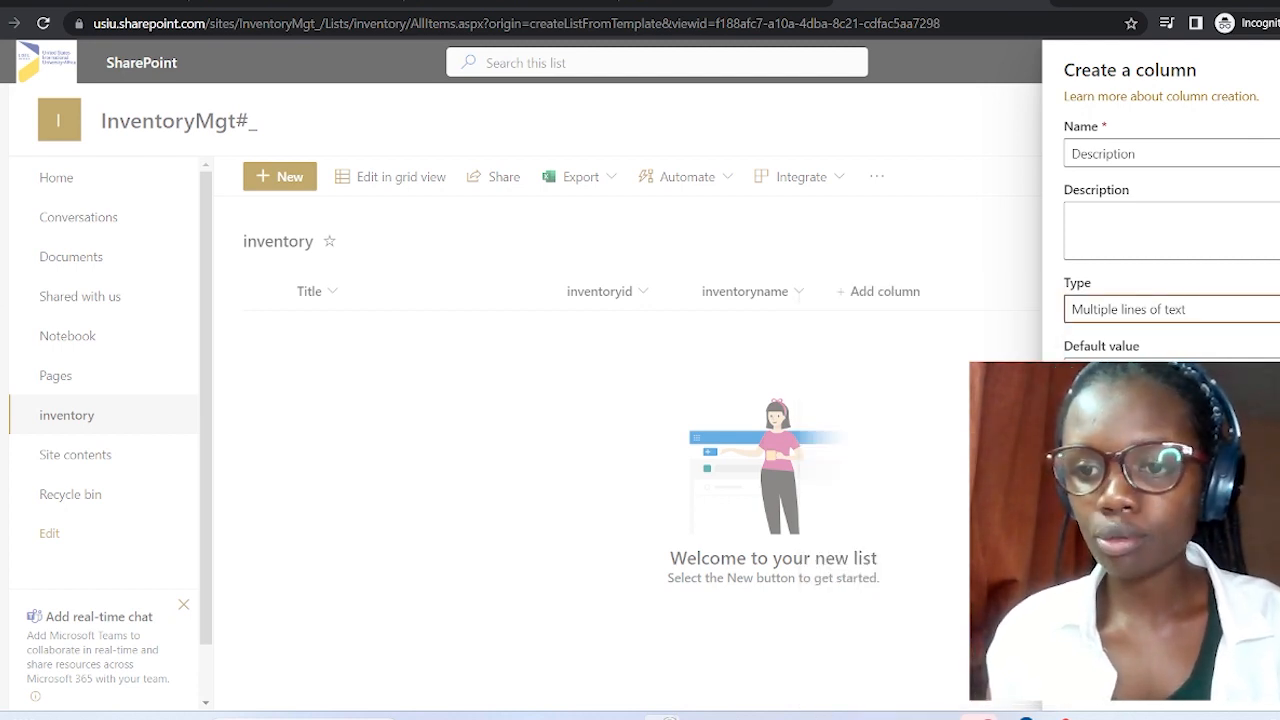
{"action": "left_click", "coordinate": [1098, 682]}
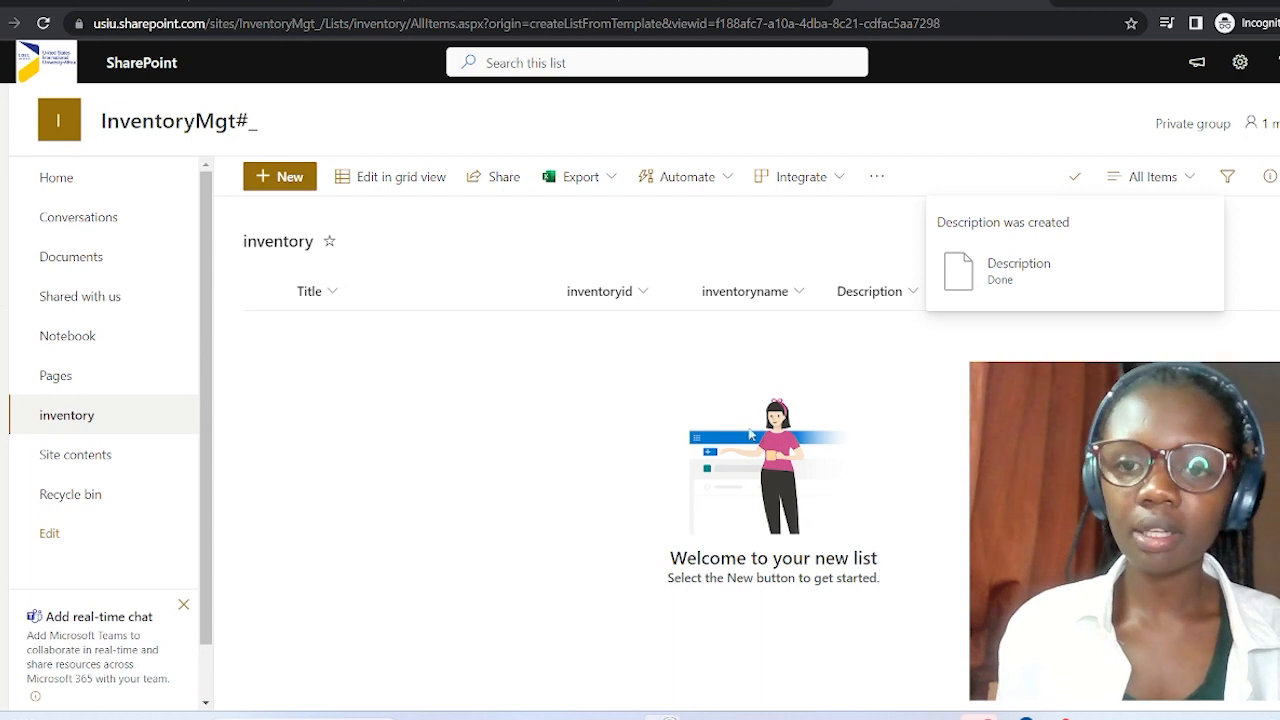
{"action": "left_click", "coordinate": [1073, 177]}
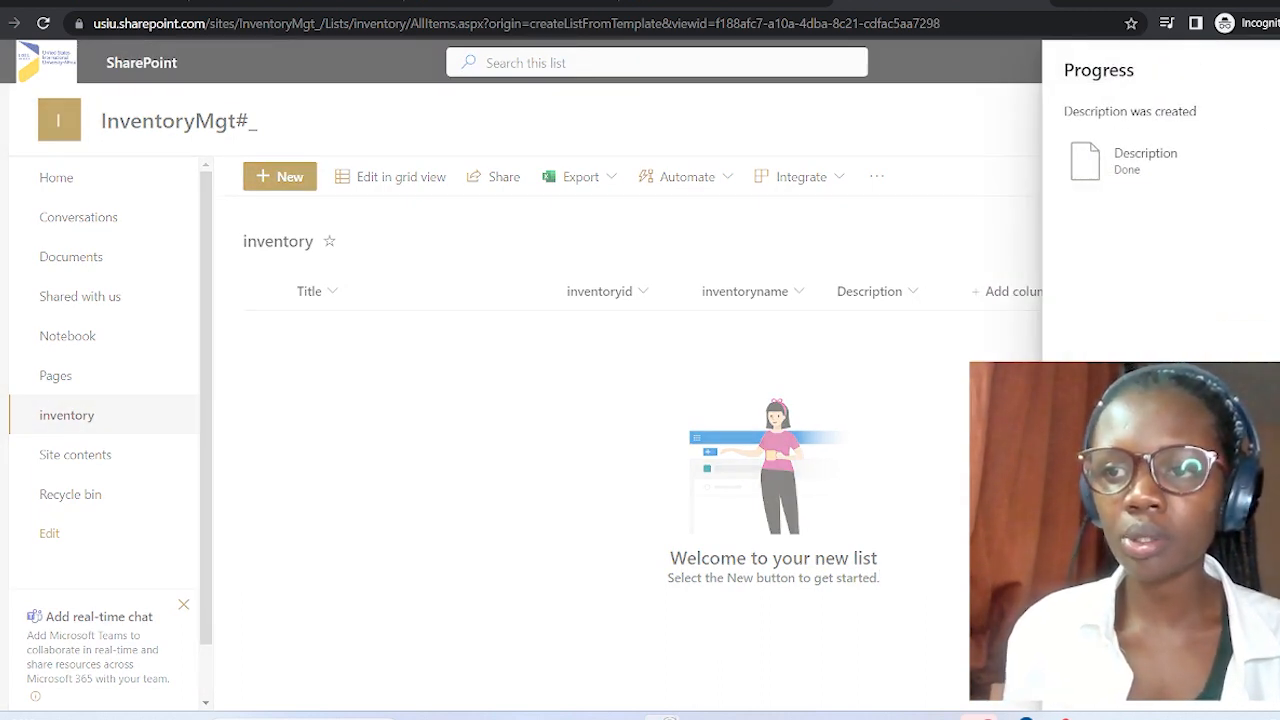
{"action": "left_click", "coordinate": [1277, 70]}
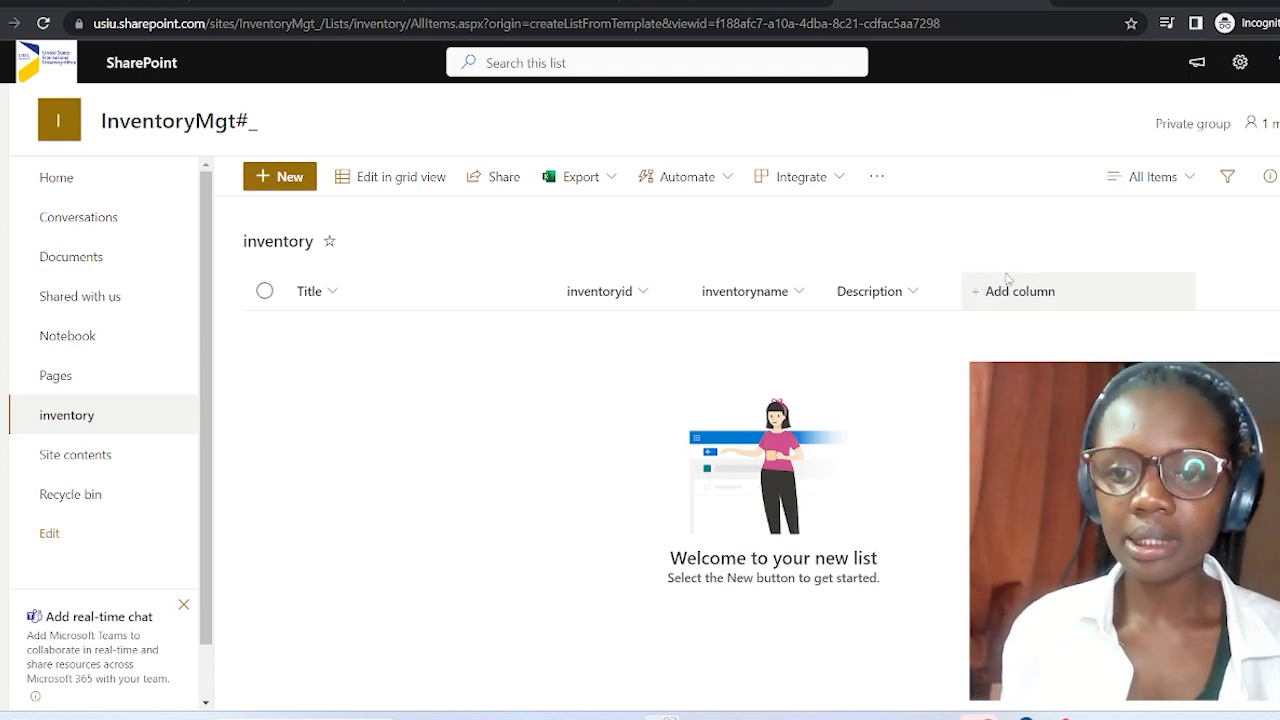
Choose Currency as the new column's type and name it 'cost'.
{"action": "left_click", "coordinate": [1061, 309]}
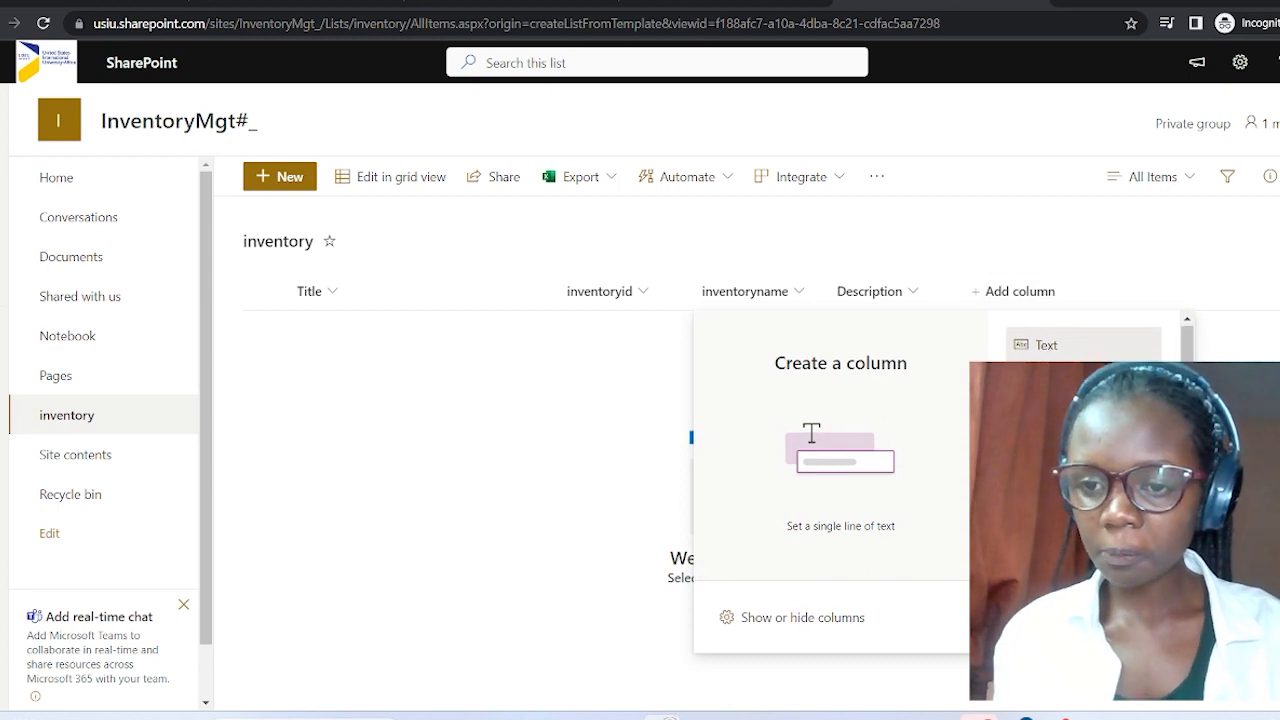
{"action": "scroll", "coordinate": [1090, 340], "scroll_direction": "down", "scroll_amount": 3}
{"action": "scroll", "coordinate": [1090, 335], "scroll_direction": "down", "scroll_amount": 1}
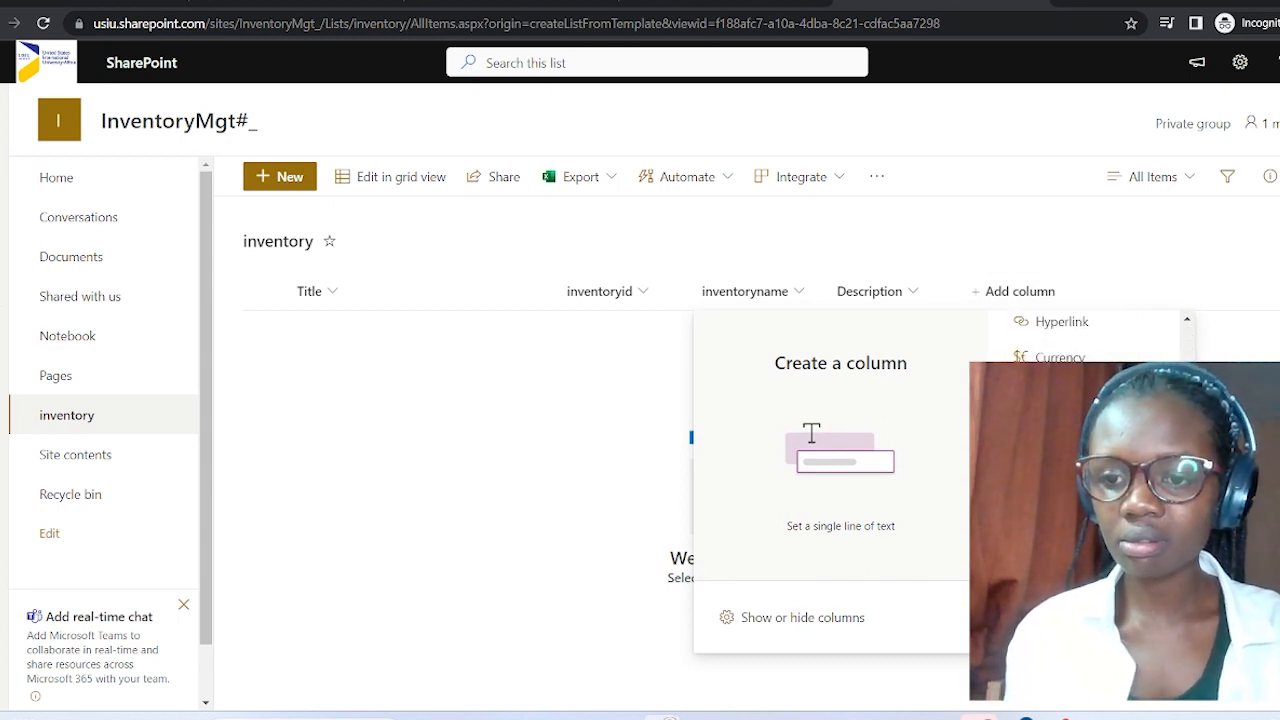
{"action": "scroll", "coordinate": [1090, 340], "scroll_direction": "up", "scroll_amount": 3}
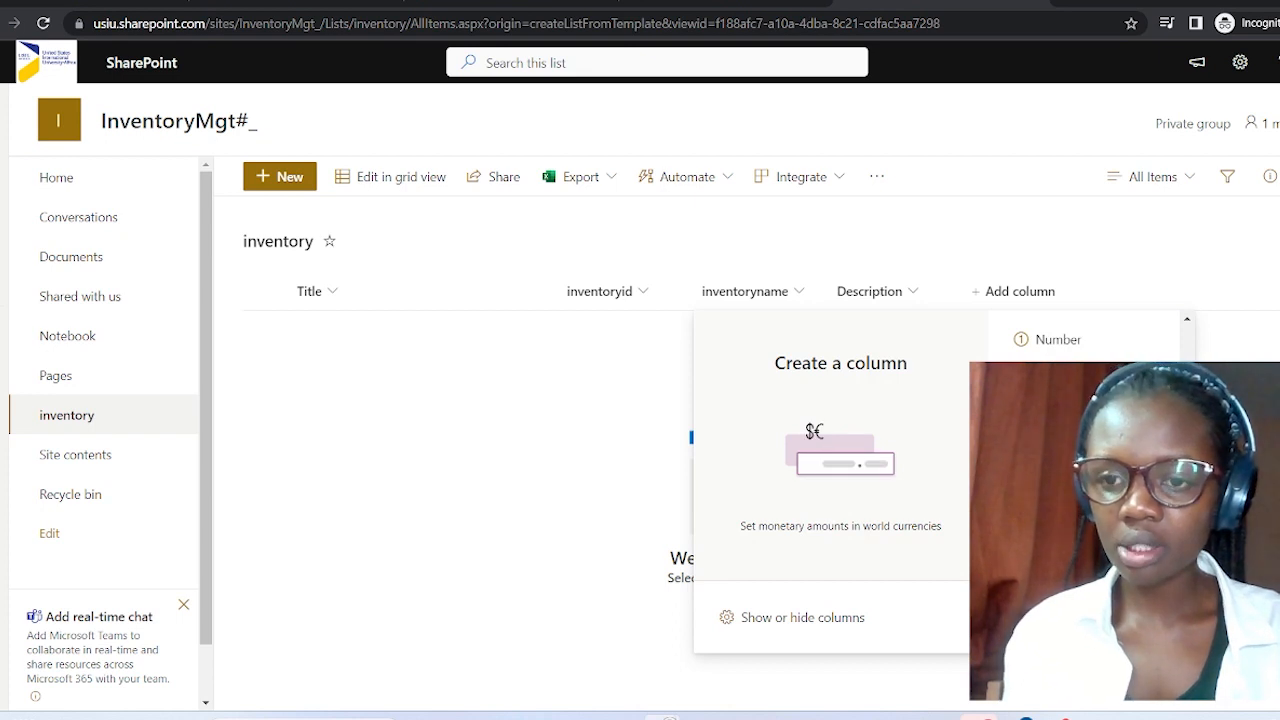
{"action": "left_click", "coordinate": [1062, 557]}
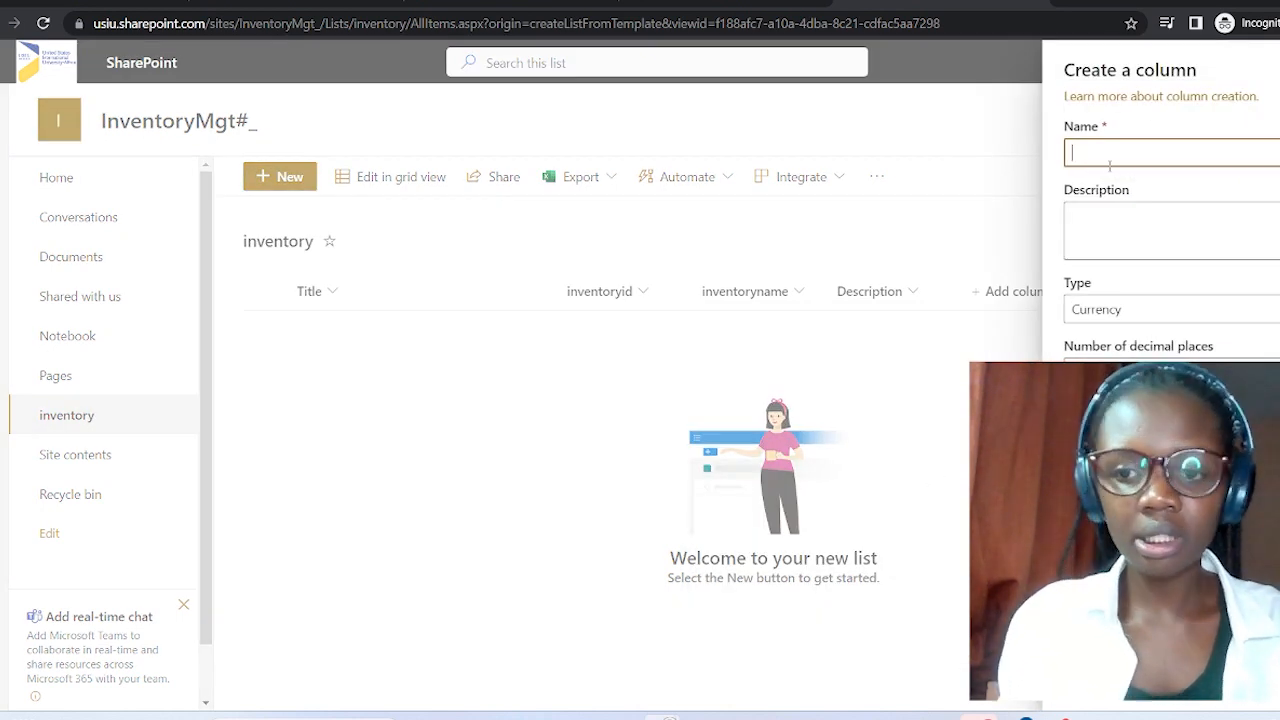
{"action": "type", "text": "cost"}
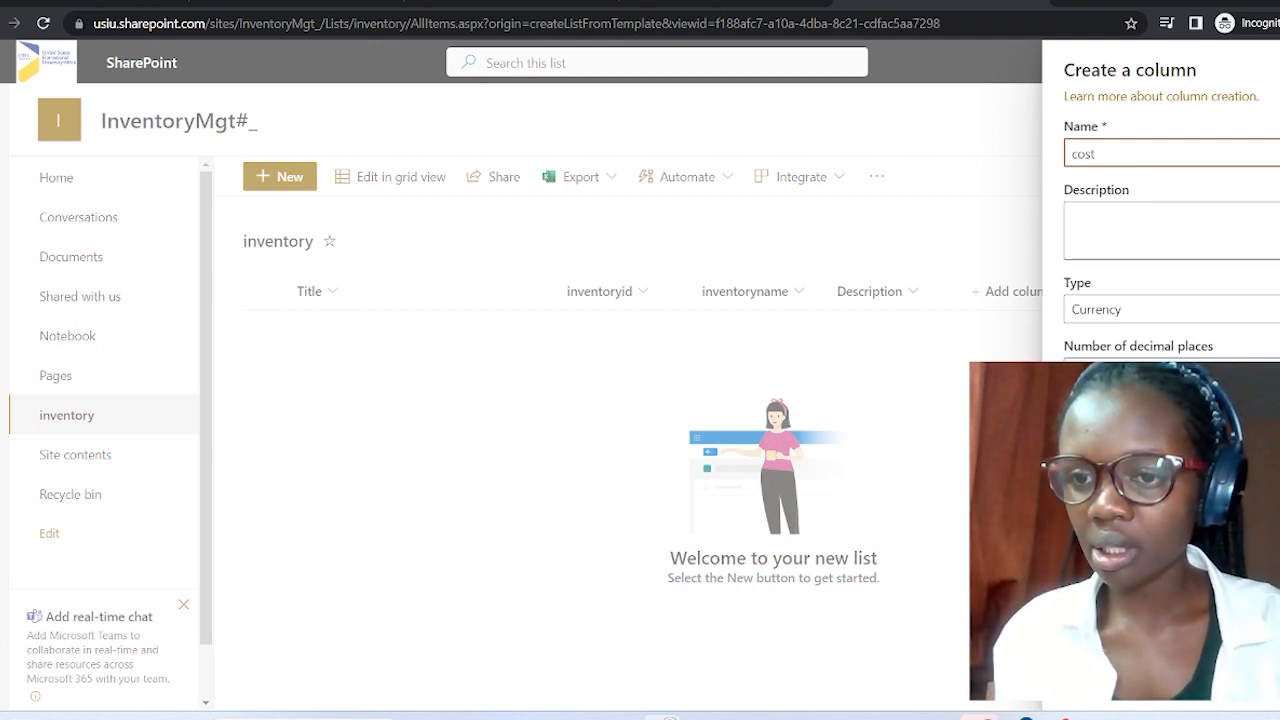
Set the cost column's currency format to Ksh (Kenya) and save it.
{"action": "left_click", "coordinate": [1170, 435]}
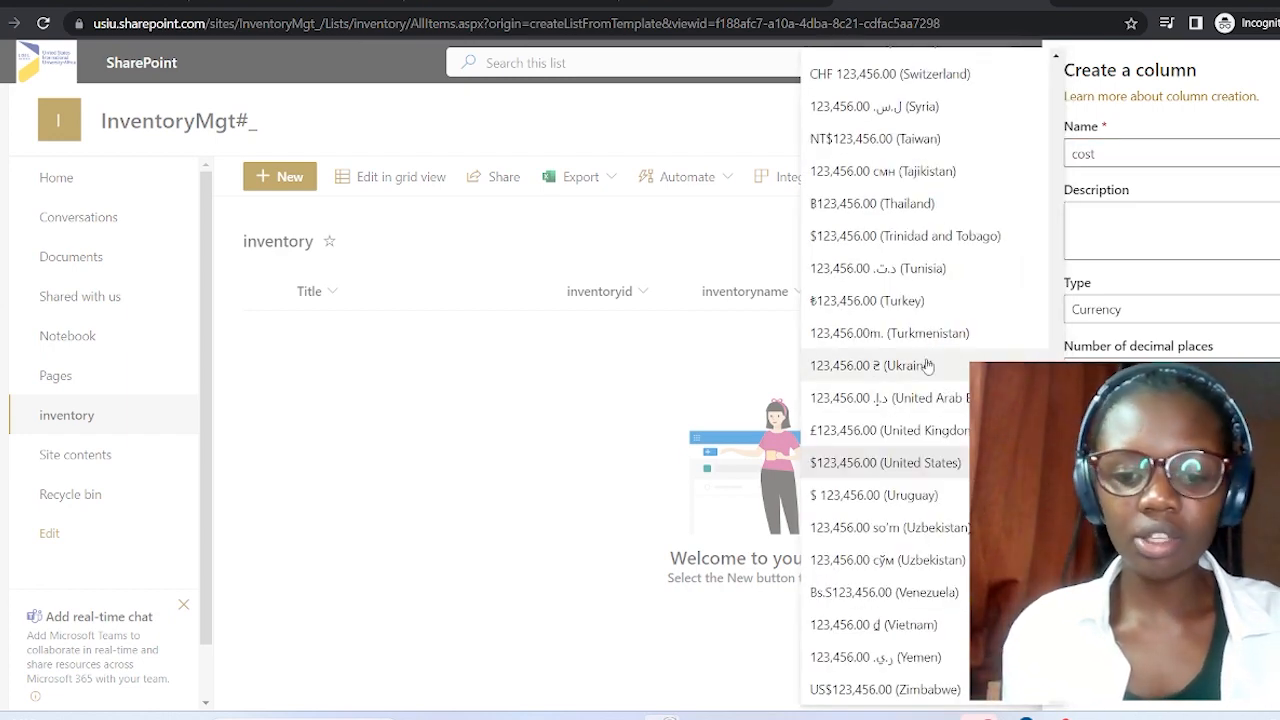
{"action": "scroll", "coordinate": [875, 458], "scroll_direction": "up", "scroll_amount": 10}
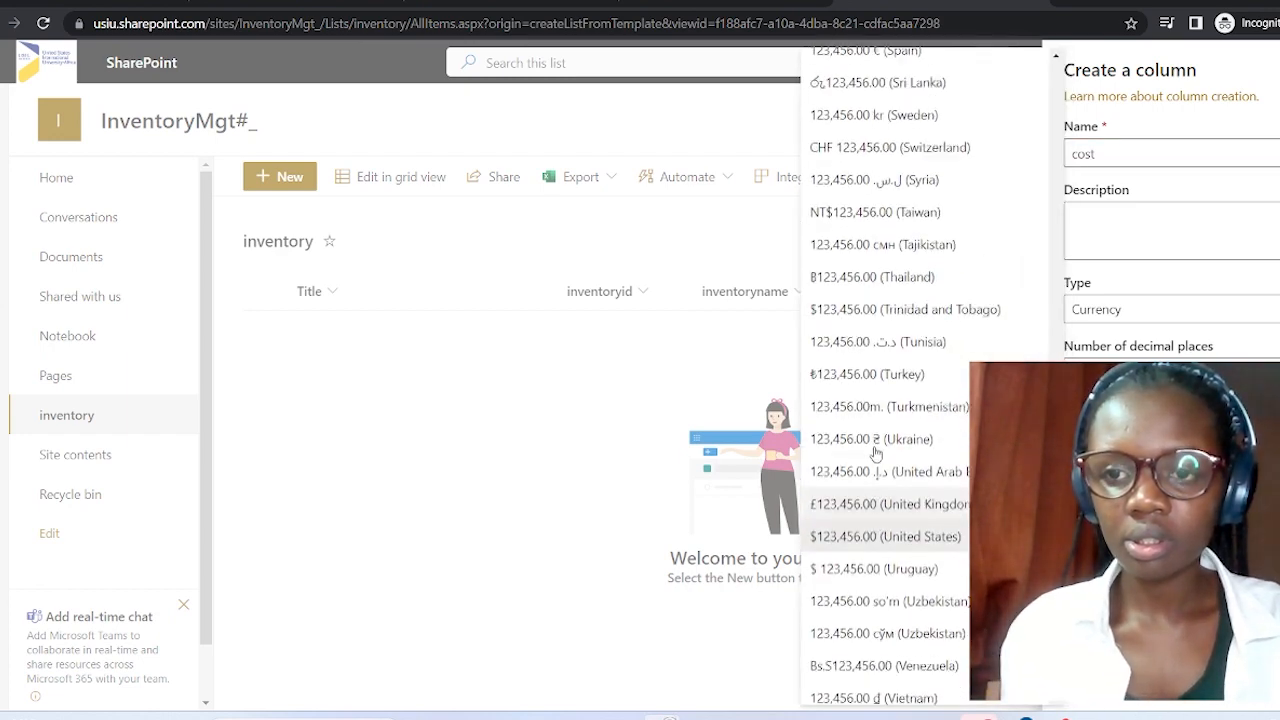
{"action": "scroll", "coordinate": [875, 450], "scroll_direction": "up", "scroll_amount": 10}
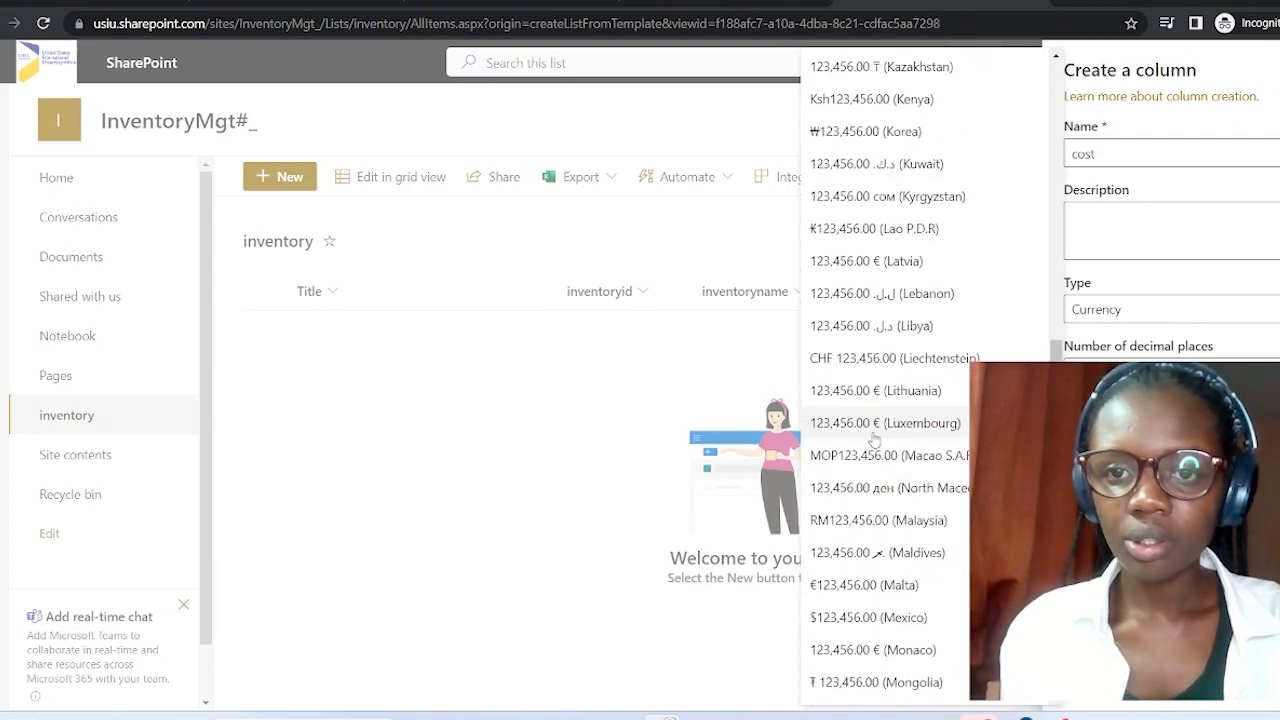
{"action": "scroll", "coordinate": [887, 399], "scroll_direction": "up", "scroll_amount": 10}
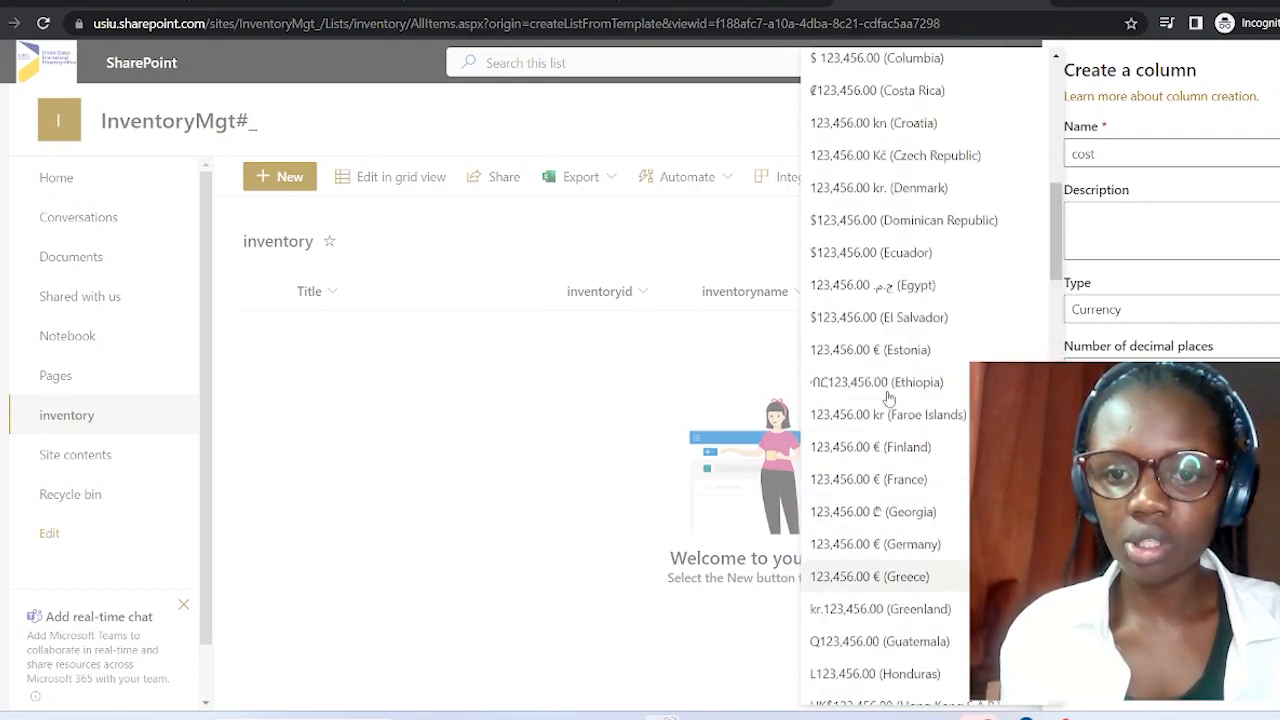
{"action": "scroll", "coordinate": [890, 396], "scroll_direction": "up", "scroll_amount": 2}
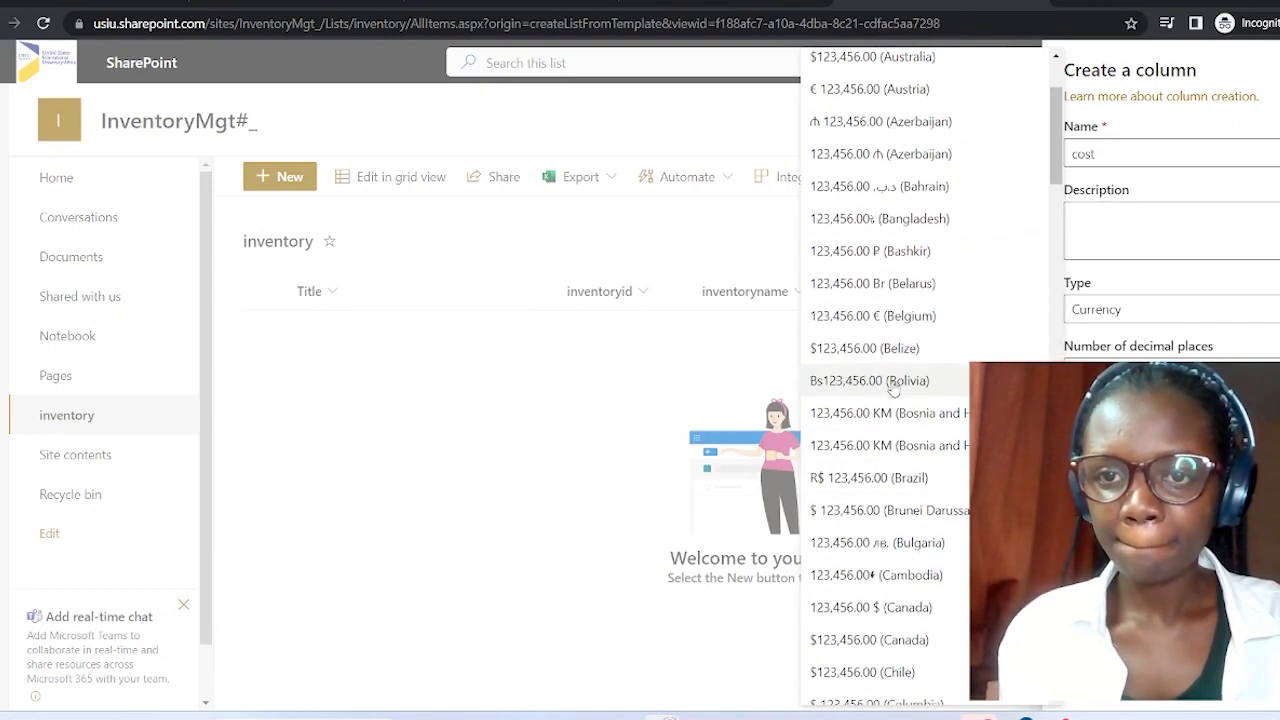
{"action": "scroll", "coordinate": [893, 390], "scroll_direction": "down", "scroll_amount": 6}
{"action": "scroll", "coordinate": [895, 385], "scroll_direction": "down", "scroll_amount": 10}
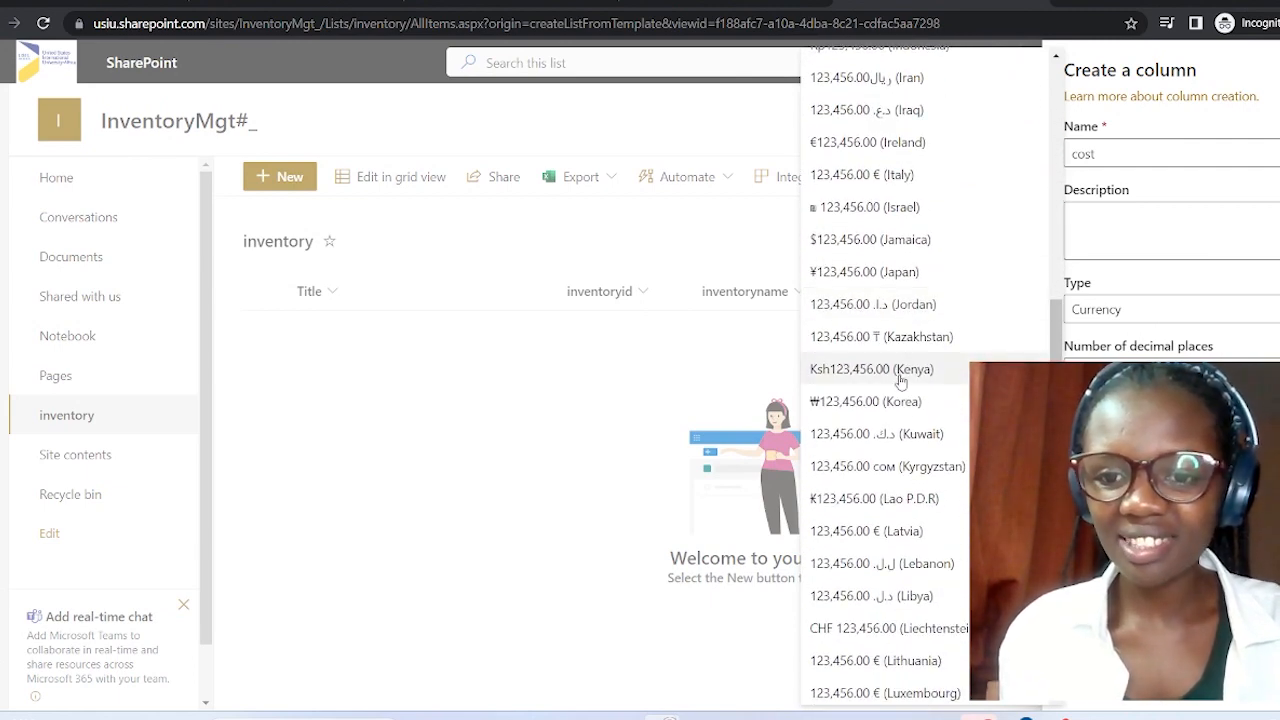
{"action": "left_click", "coordinate": [900, 380]}
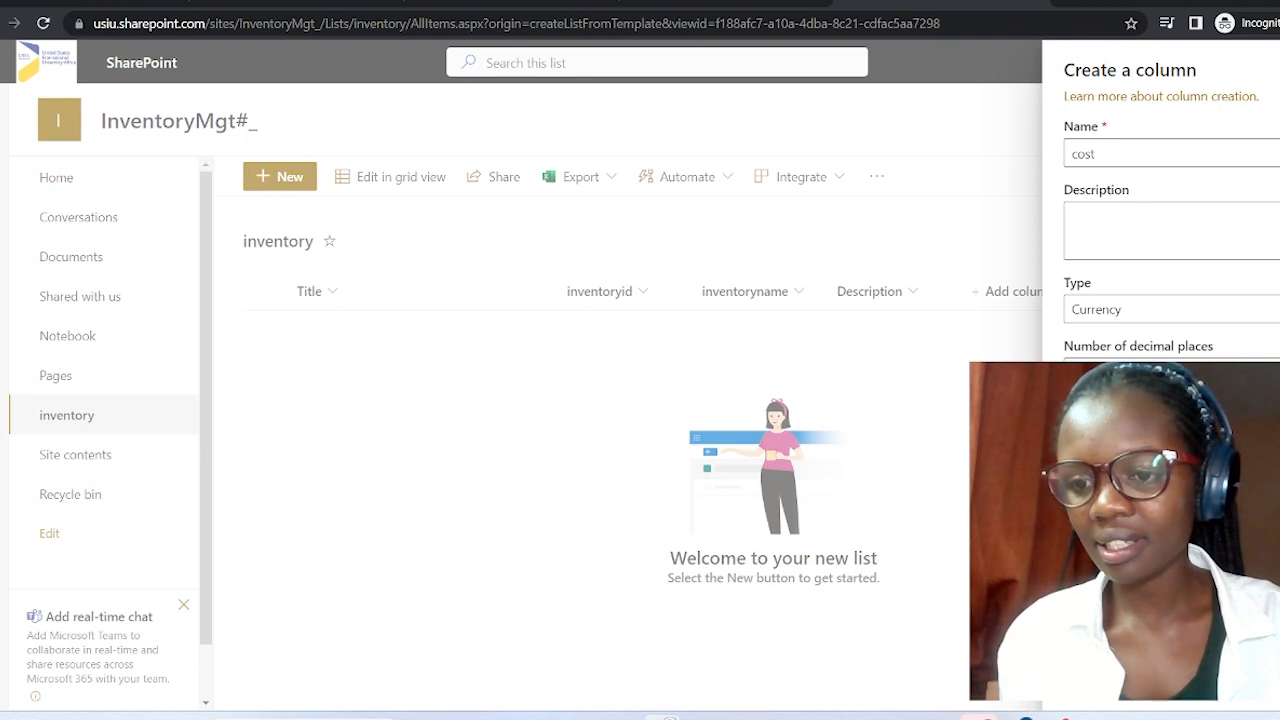
{"action": "scroll", "coordinate": [1170, 220], "scroll_direction": "down", "scroll_amount": 5}
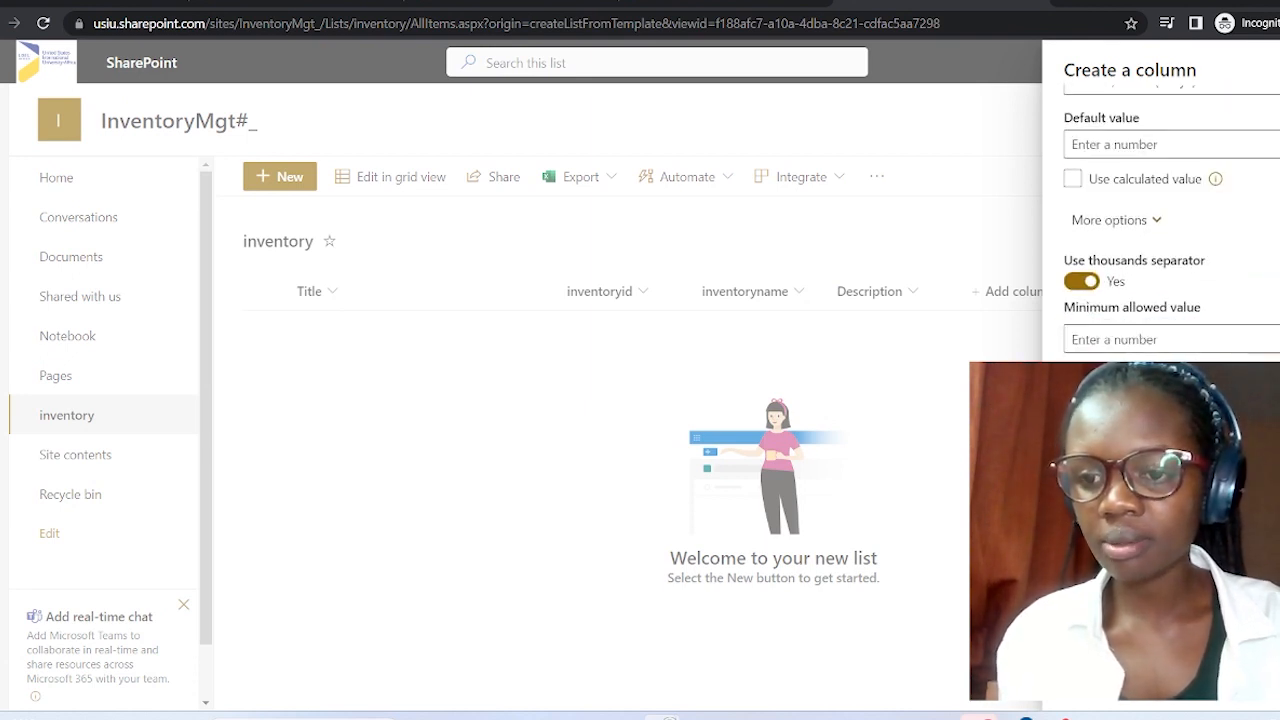
{"action": "left_click", "coordinate": [1097, 682]}
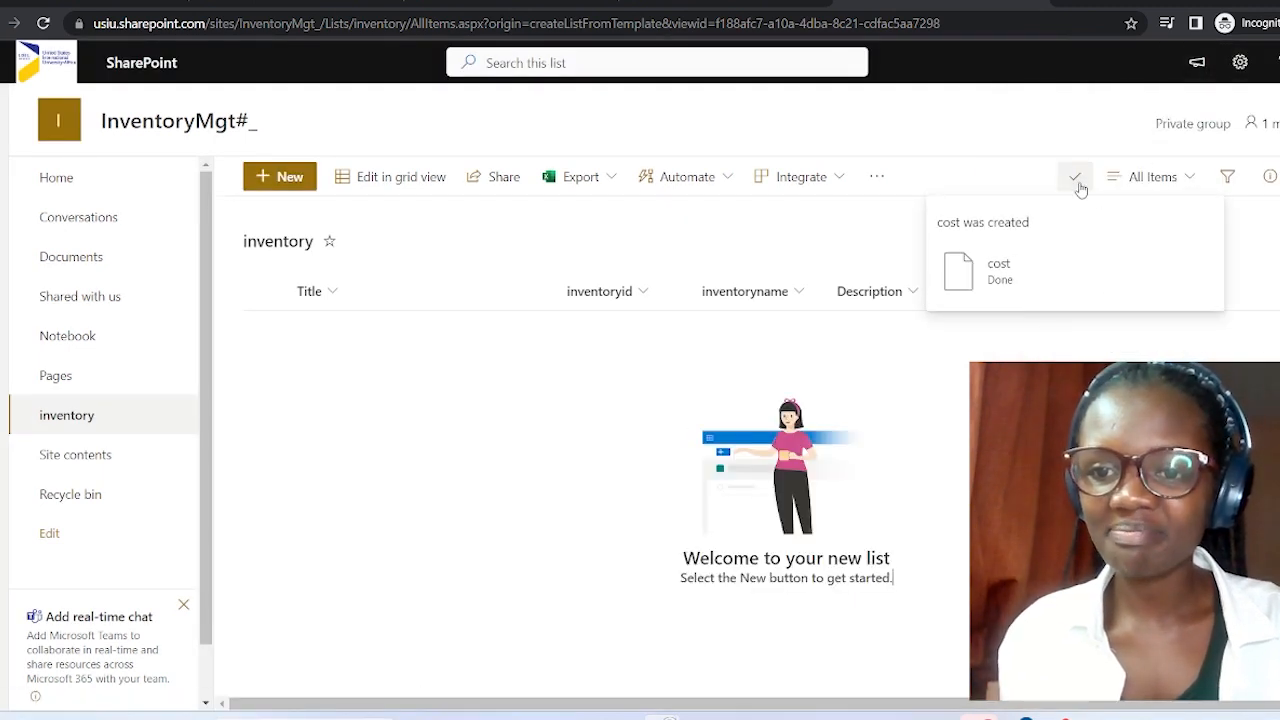
{"action": "left_click", "coordinate": [1077, 179]}
{"action": "left_click", "coordinate": [1077, 179]}
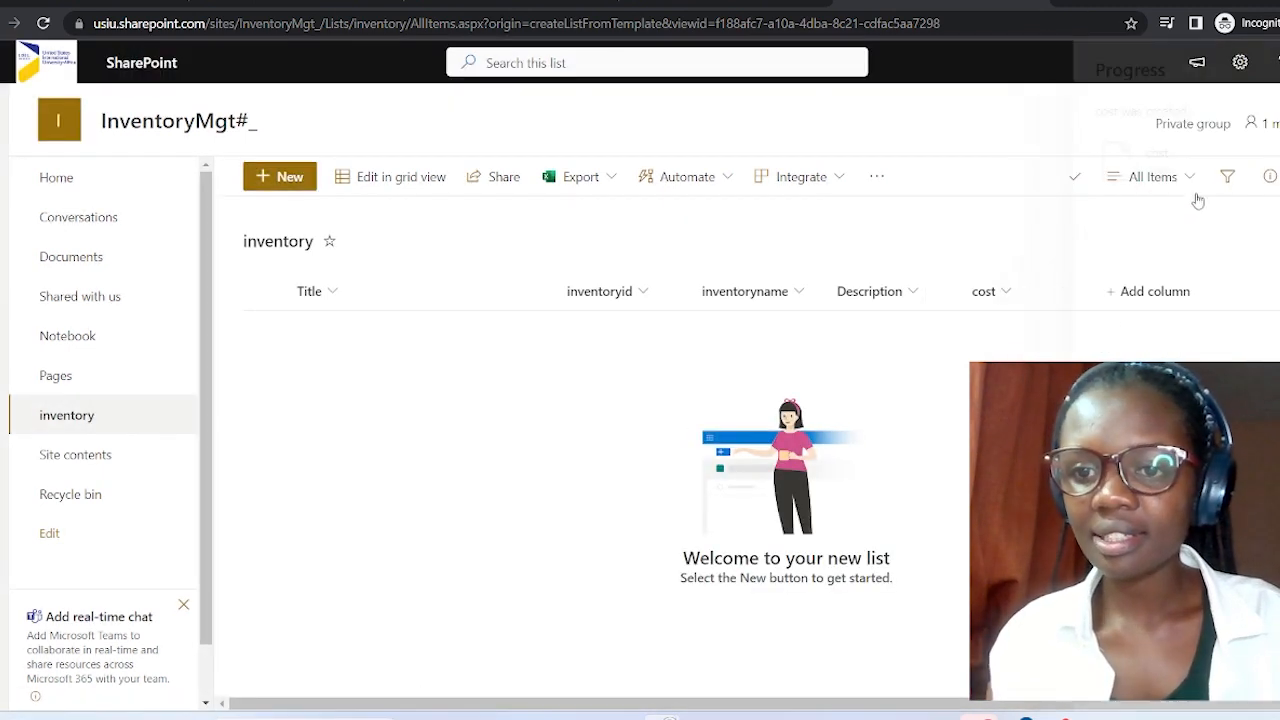
{"action": "left_click", "coordinate": [1140, 291]}
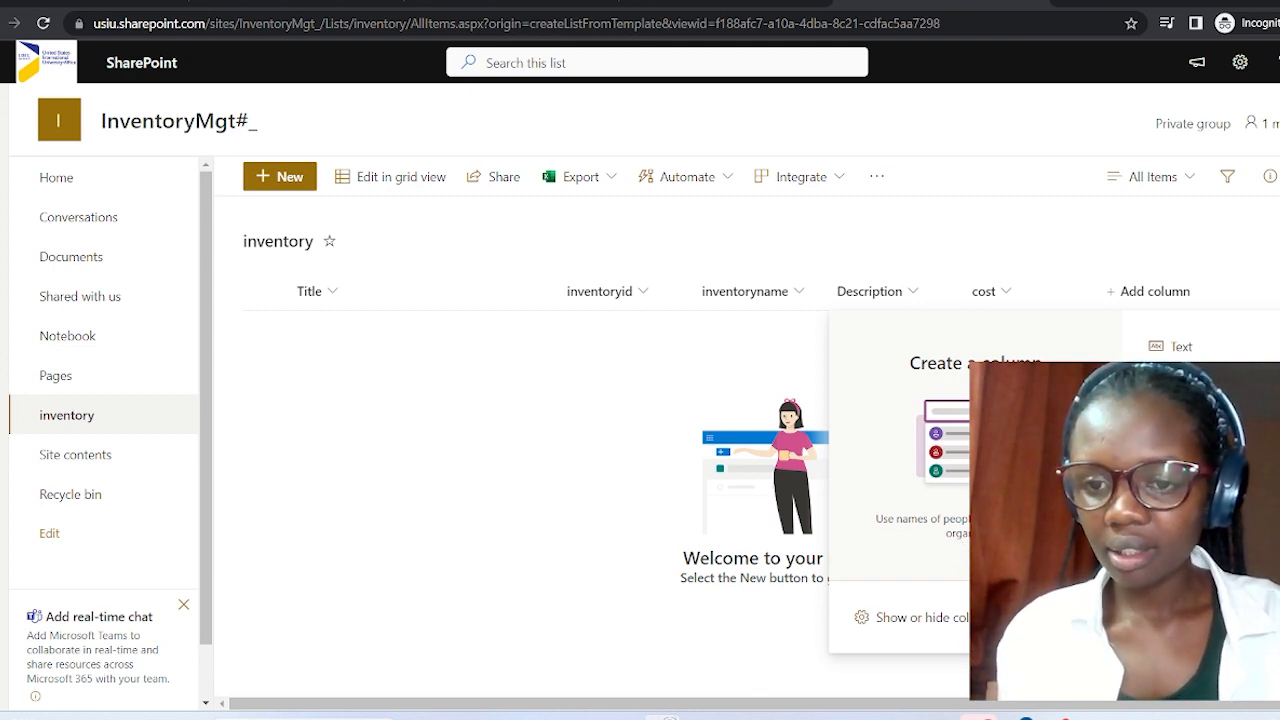
Choose Person or Group as the new column's type.
{"action": "scroll", "coordinate": [1200, 340], "scroll_direction": "down", "scroll_amount": 2}
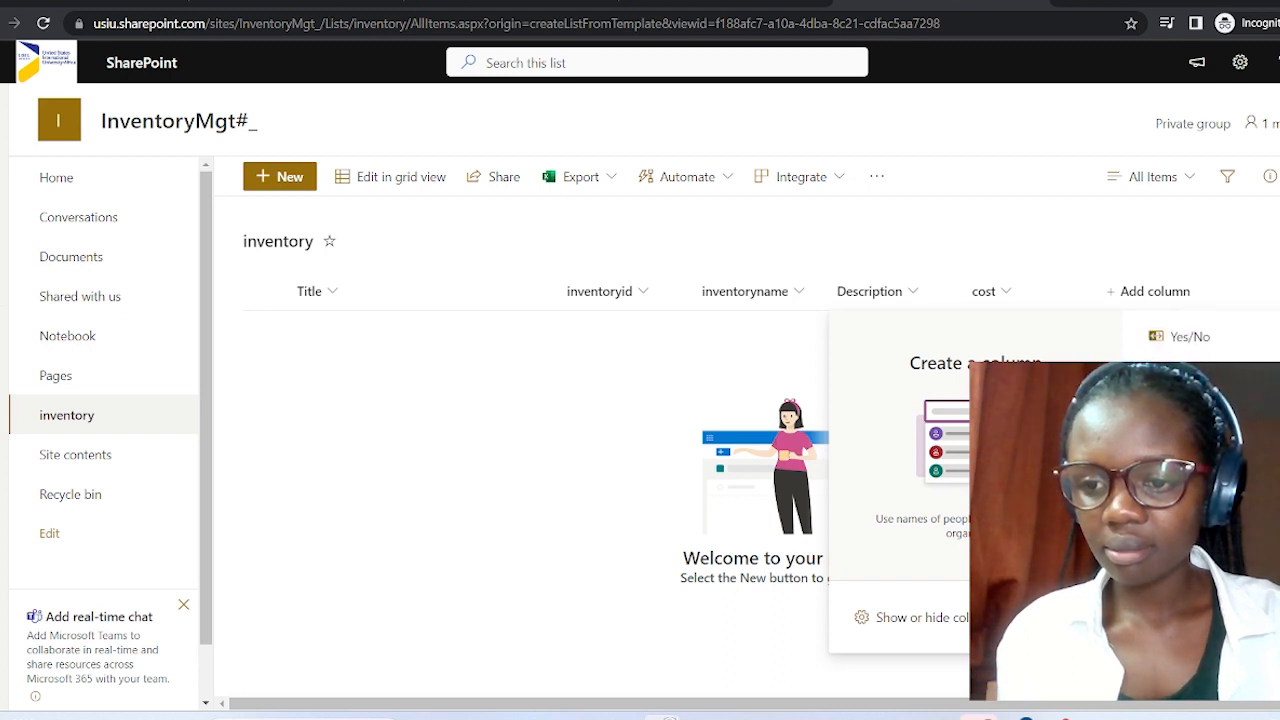
{"action": "scroll", "coordinate": [1200, 340], "scroll_direction": "up", "scroll_amount": 3}
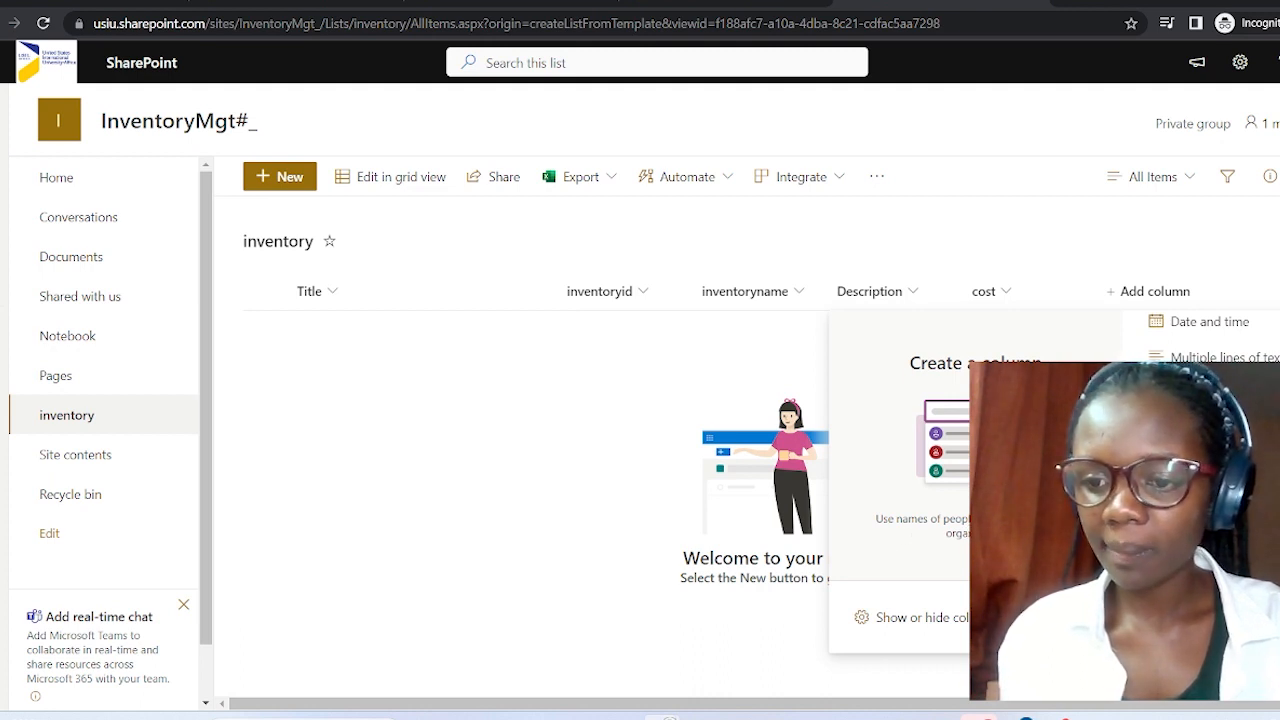
{"action": "left_click", "coordinate": [1256, 617]}
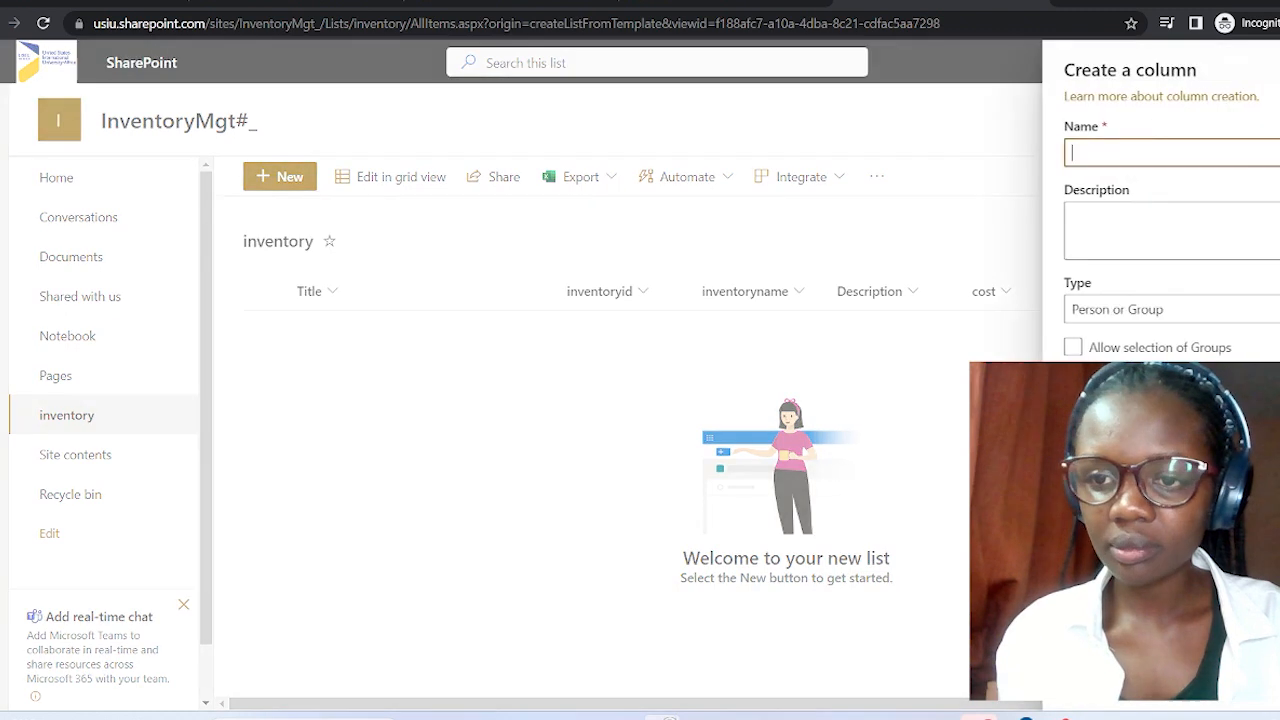
{"action": "left_click", "coordinate": [1218, 317]}
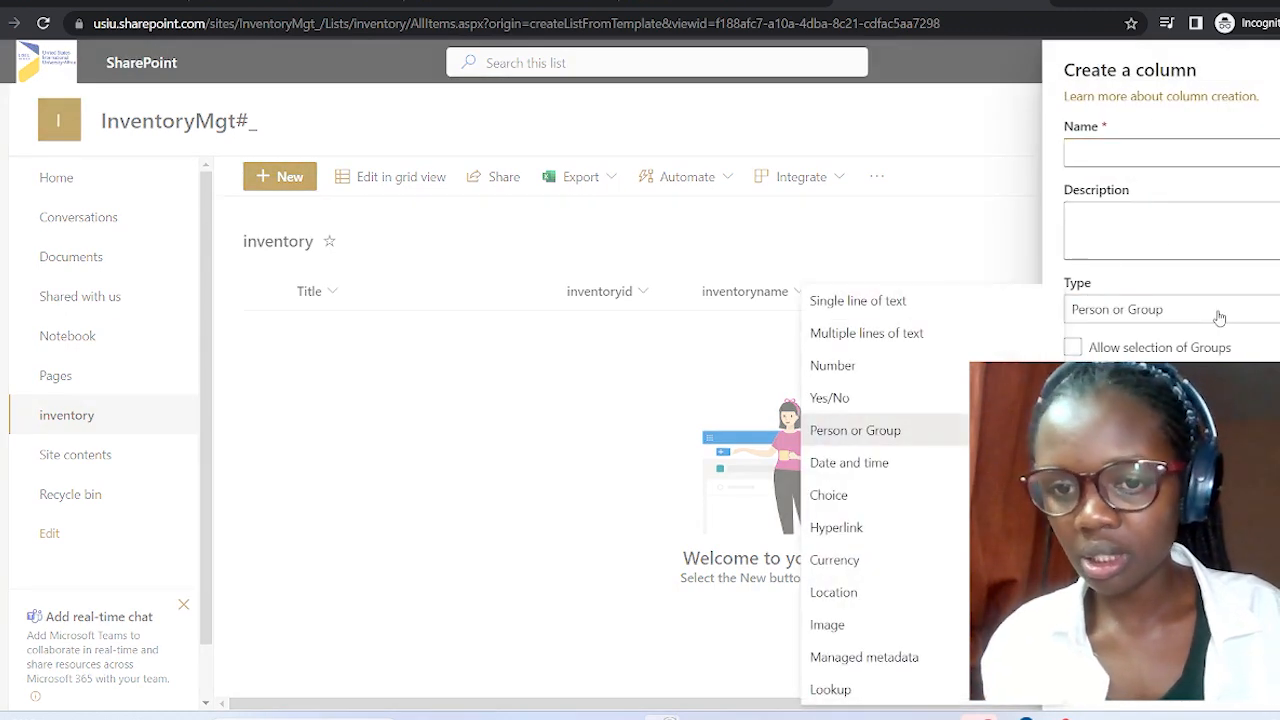
{"action": "left_click", "coordinate": [1218, 317]}
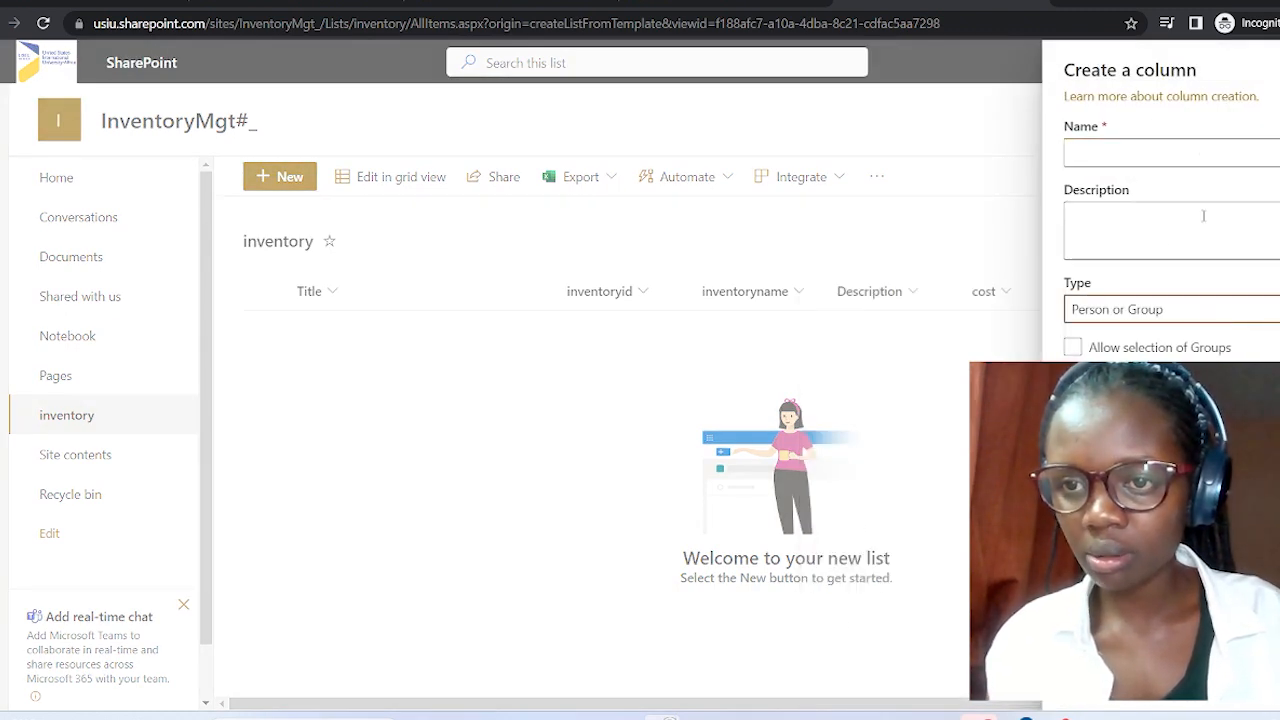
Name the column 'Vendor', save it, and check its creation progress.
{"action": "left_click", "coordinate": [1197, 153]}
{"action": "type", "text": "Vvent"}
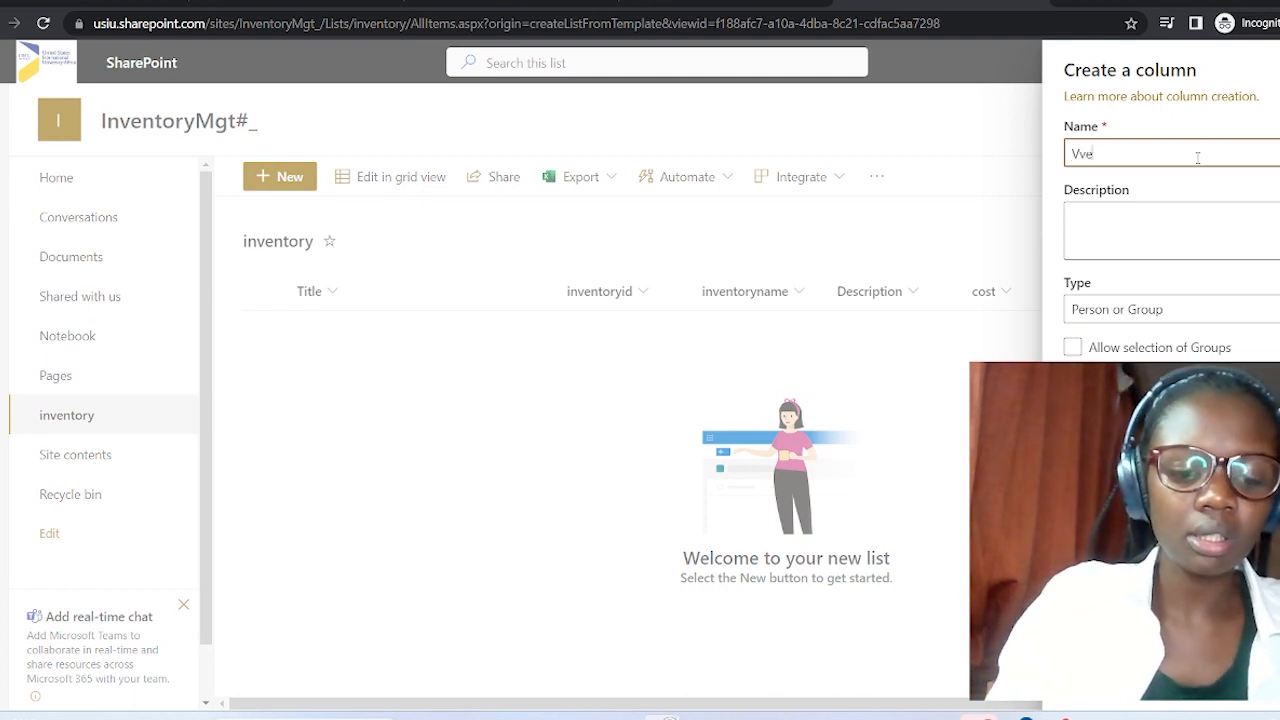
{"action": "key", "text": "BackSpace"}
{"action": "key", "text": "BackSpace"}
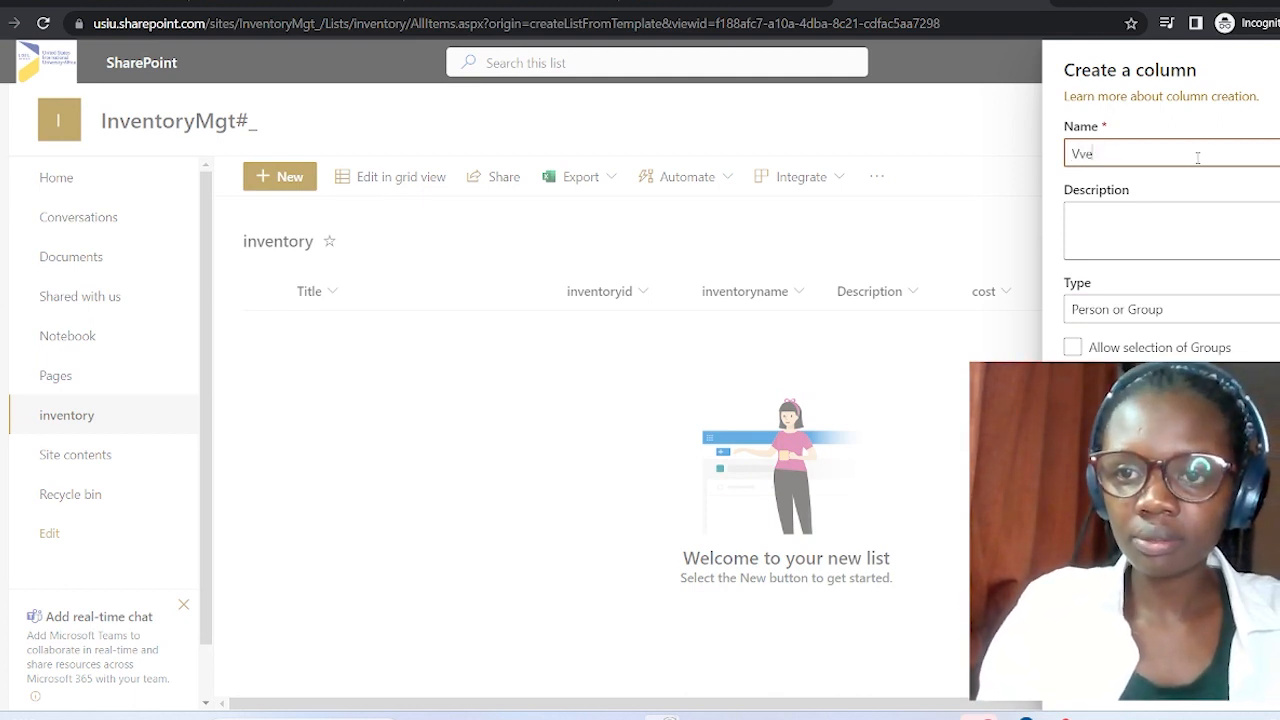
{"action": "type", "text": "ndor"}
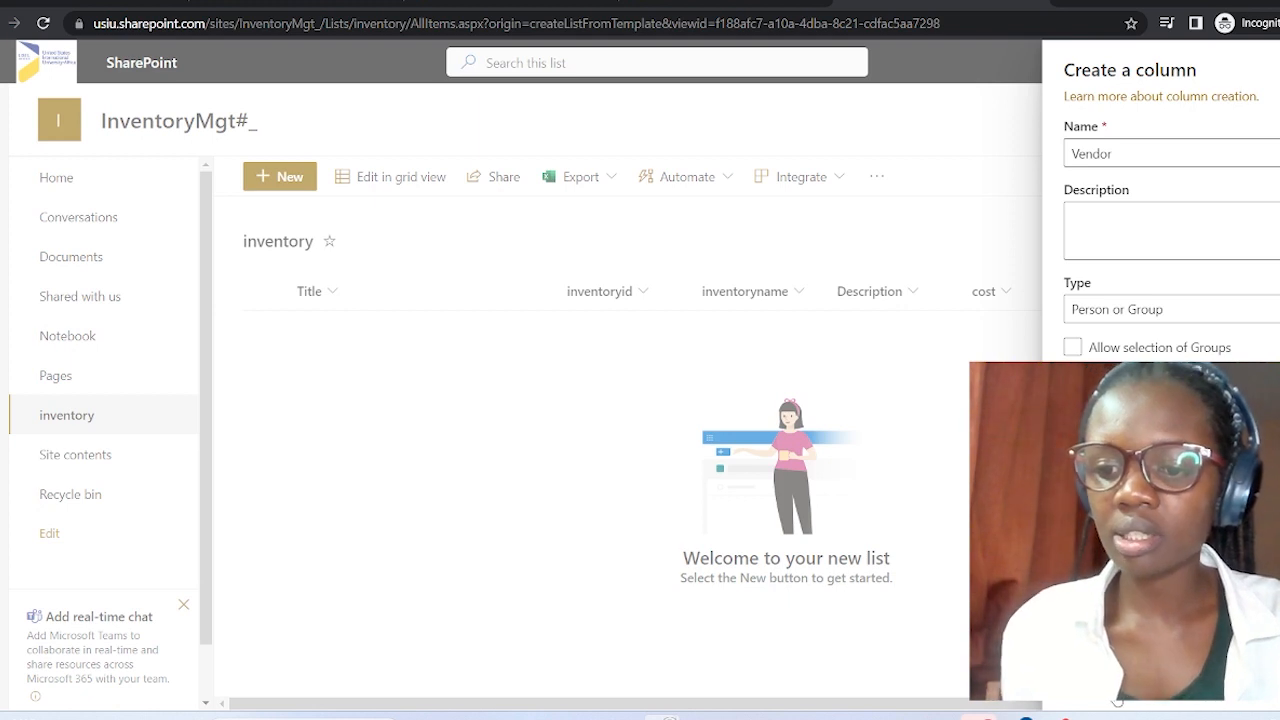
{"action": "scroll", "coordinate": [1160, 250], "scroll_direction": "down", "scroll_amount": 1}
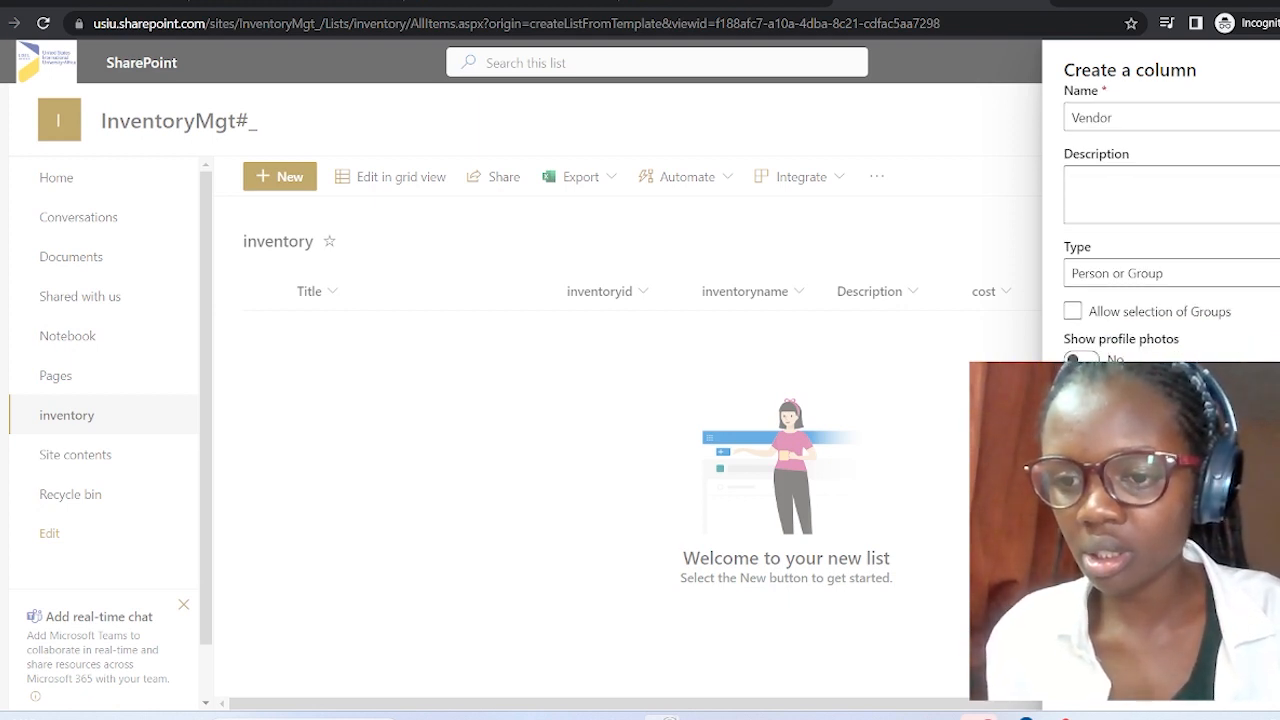
{"action": "left_click", "coordinate": [1102, 679]}
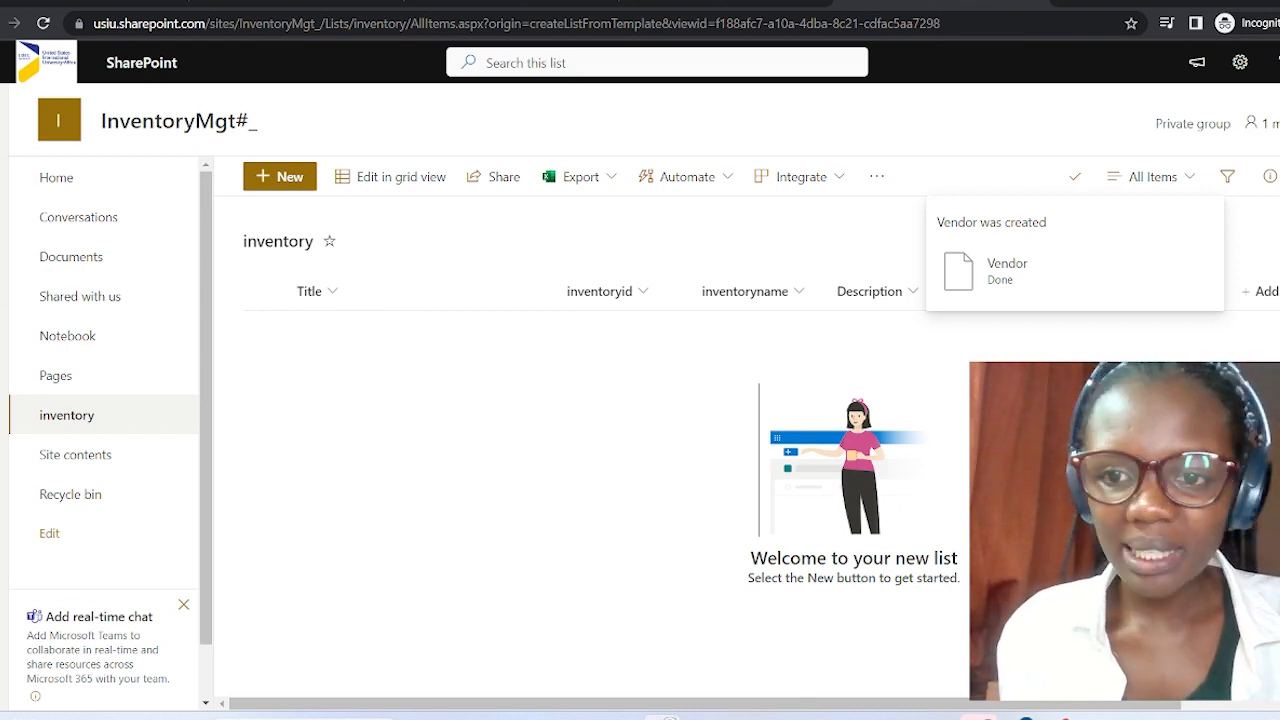
{"action": "left_click", "coordinate": [1084, 182]}
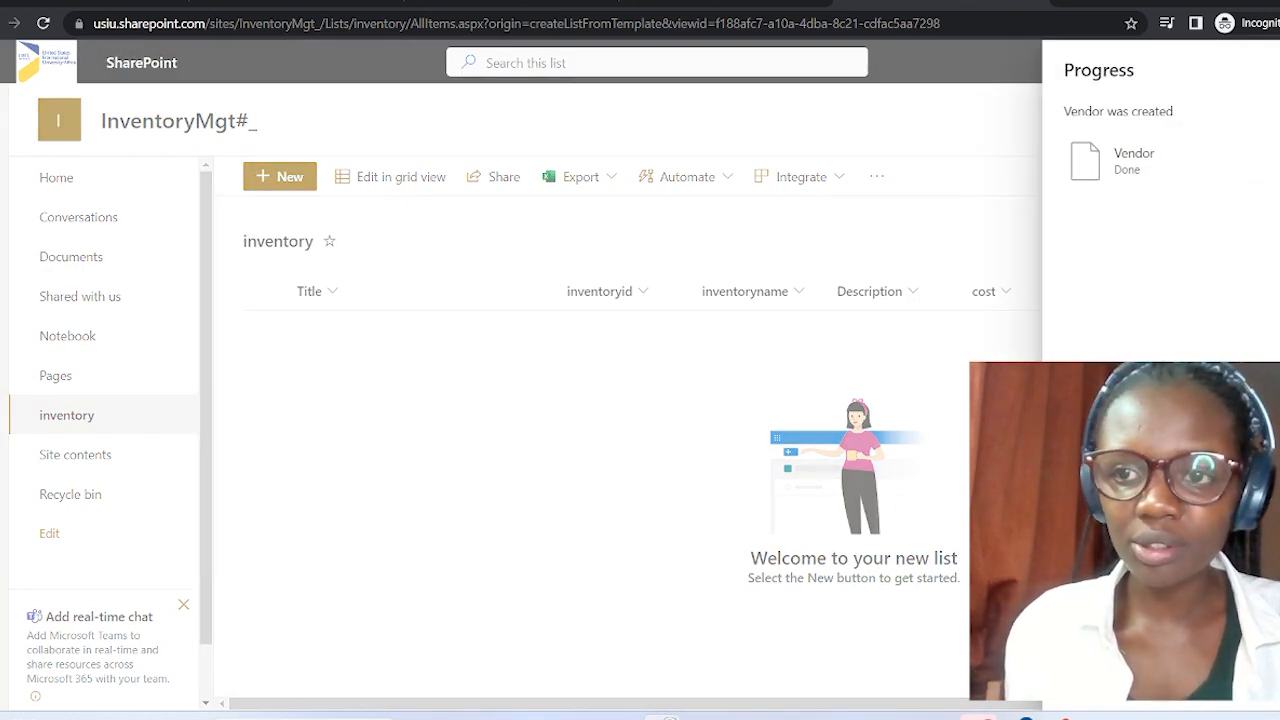
{"action": "left_click", "coordinate": [1279, 70]}
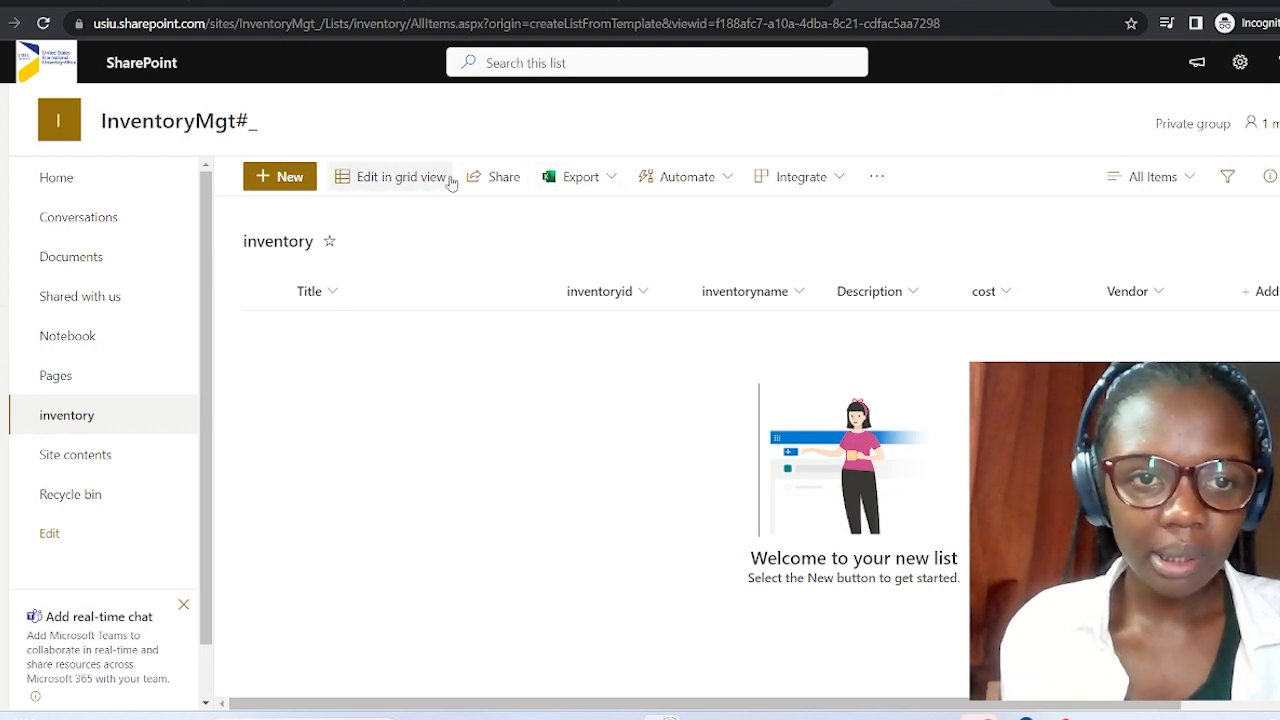
Start a new item with Title 'Book' and inventoryid 101.
{"action": "left_click", "coordinate": [286, 177]}
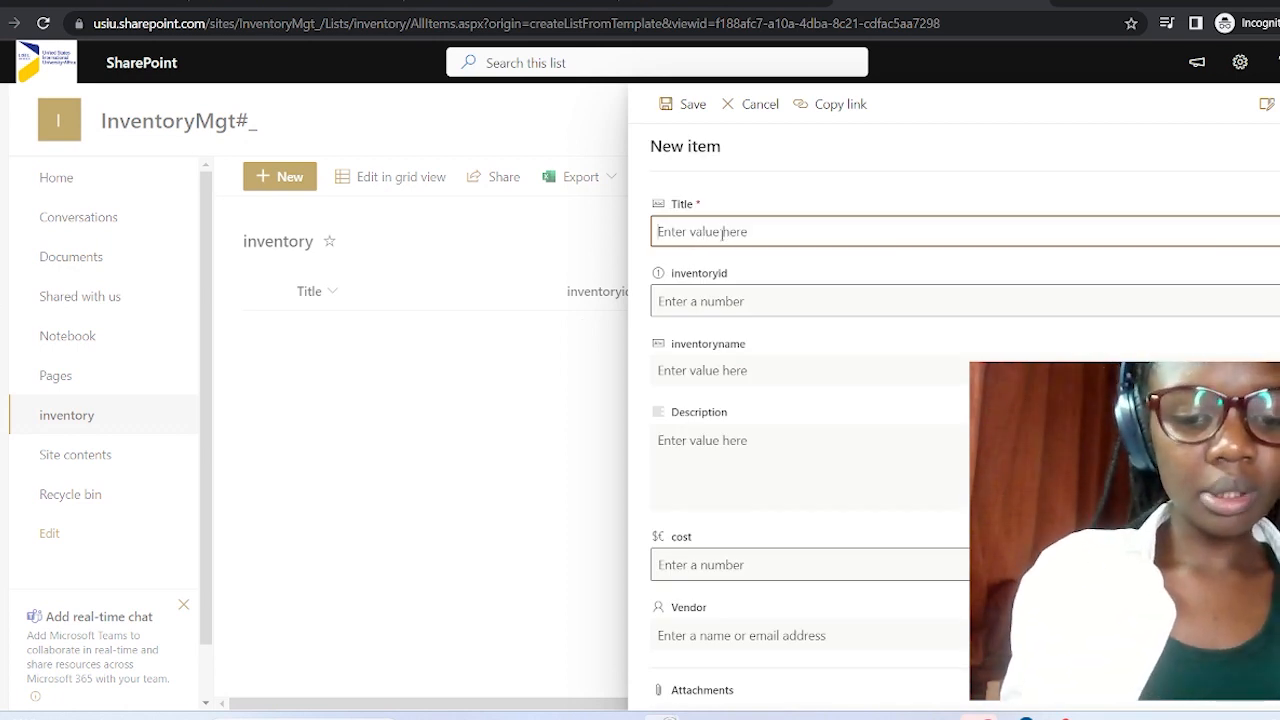
{"action": "type", "text": "C"}
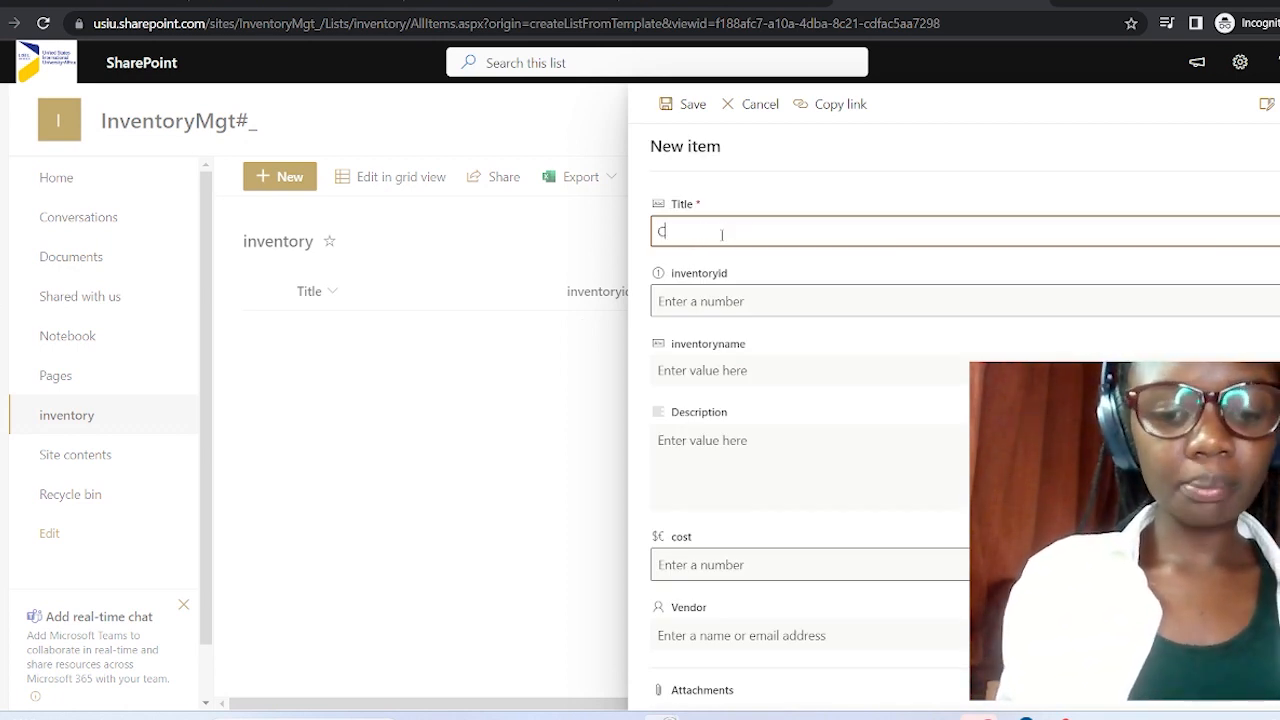
{"action": "type", "text": "omputer"}
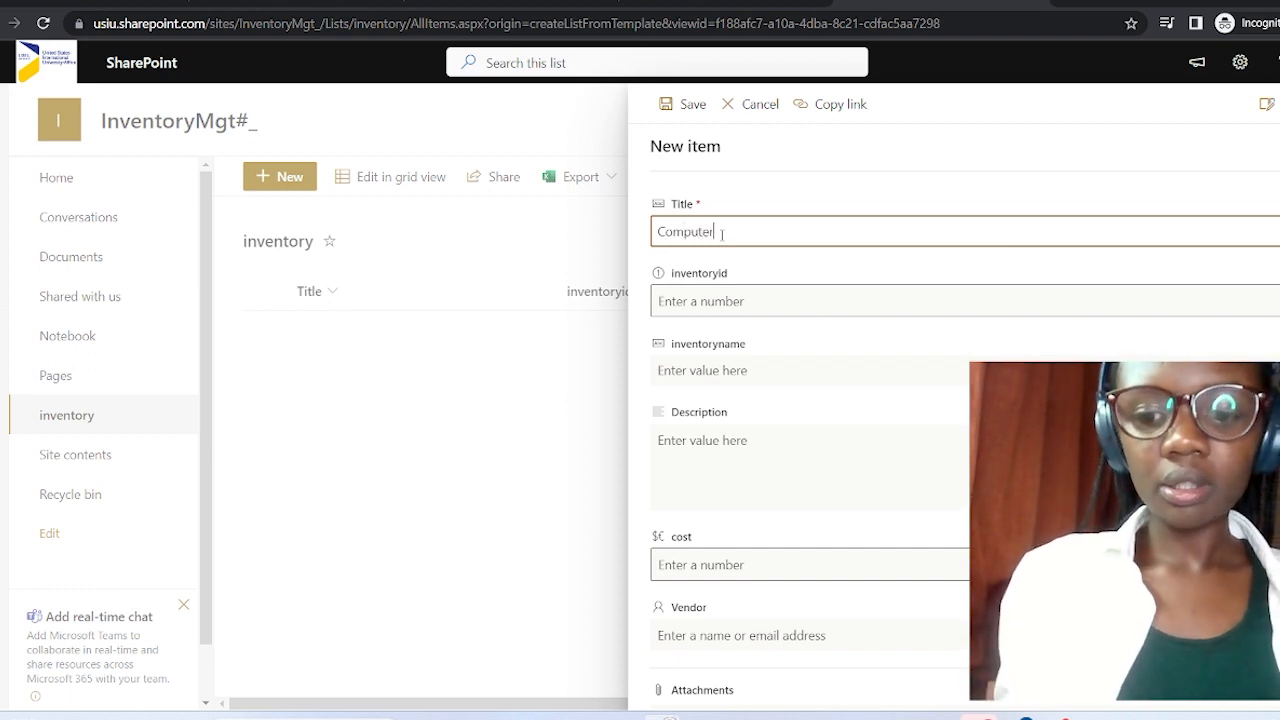
{"action": "key", "text": "BackSpace"}
{"action": "key", "text": "BackSpace"}
{"action": "key", "text": "BackSpace"}
{"action": "key", "text": "BackSpace"}
{"action": "key", "text": "BackSpace"}
{"action": "key", "text": "BackSpace"}
{"action": "key", "text": "BackSpace"}
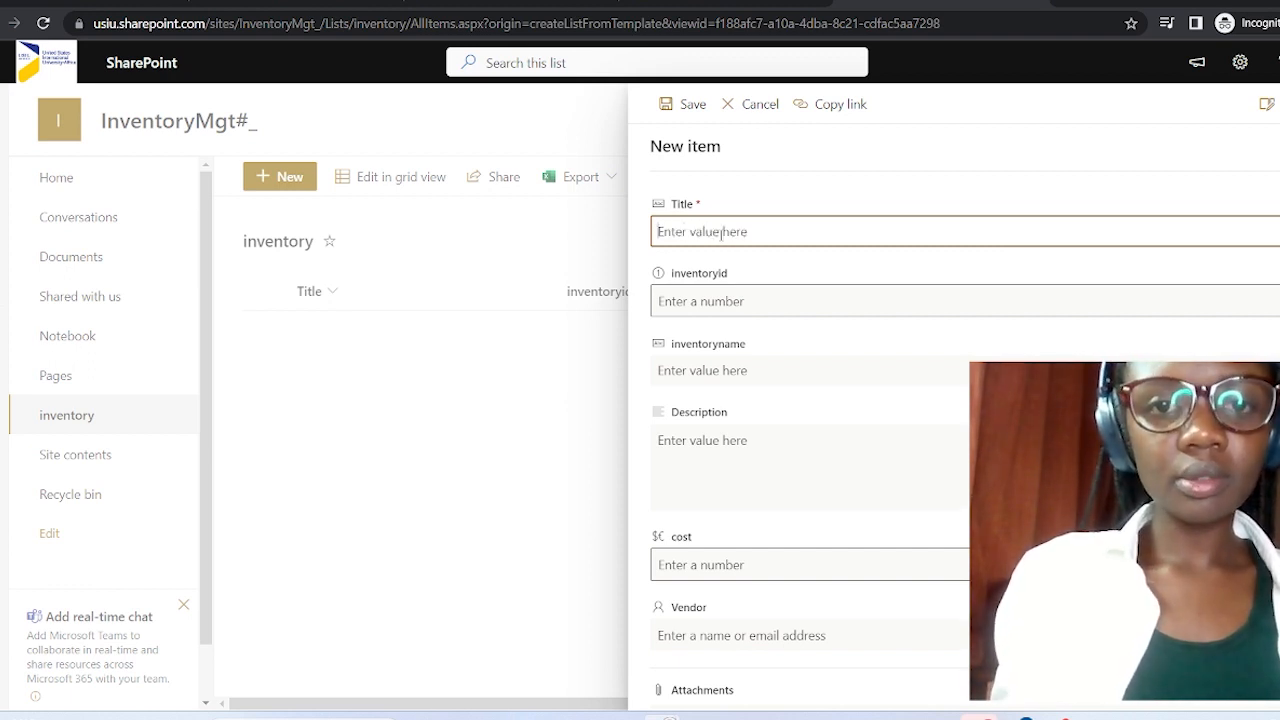
{"action": "type", "text": "Boo"}
{"action": "type", "text": "k"}
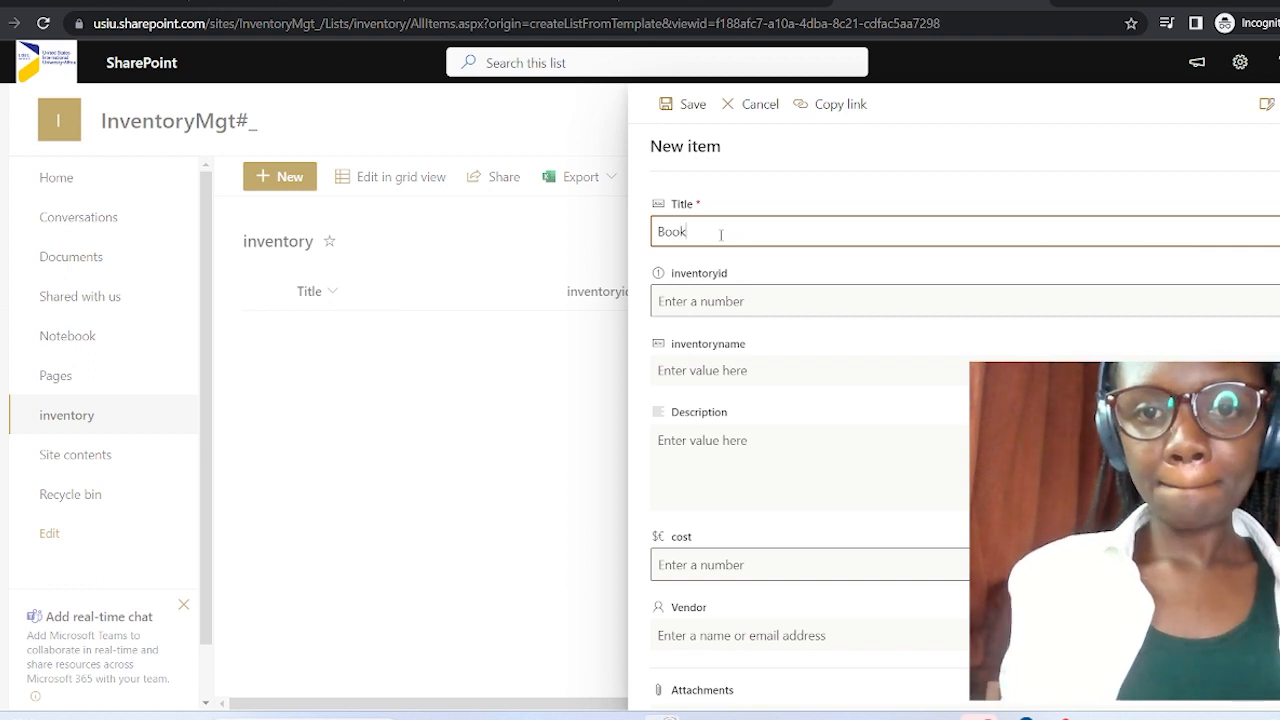
{"action": "left_click", "coordinate": [756, 301]}
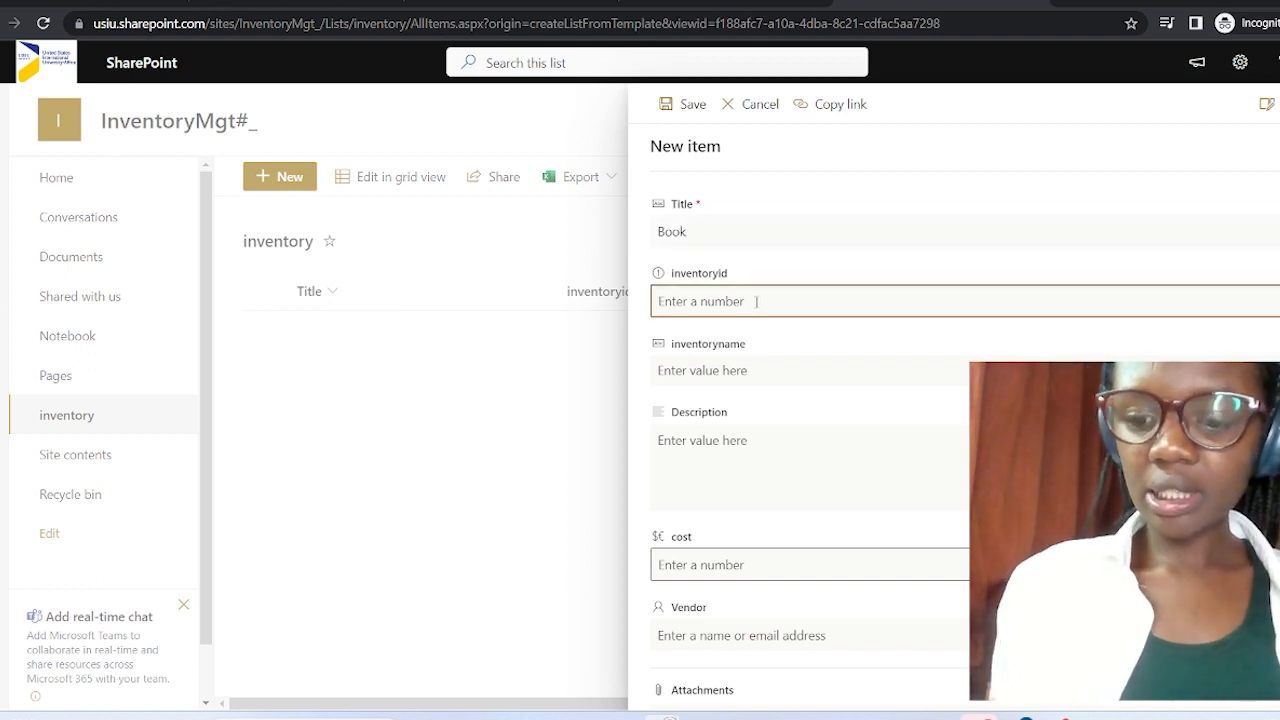
{"action": "type", "text": "101"}
{"action": "left_click", "coordinate": [755, 372]}
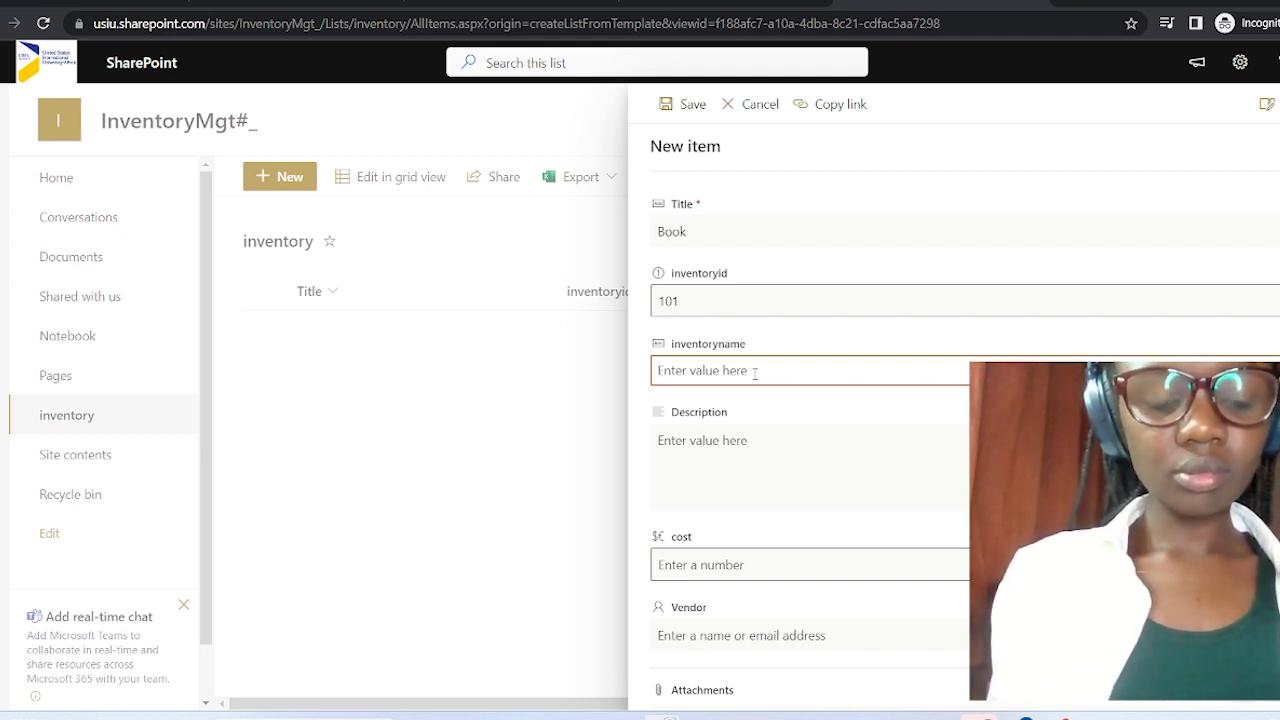
Enter inventoryname 'Computer Organization' and description 'this is a computer organization book'.
{"action": "type", "text": "Com"}
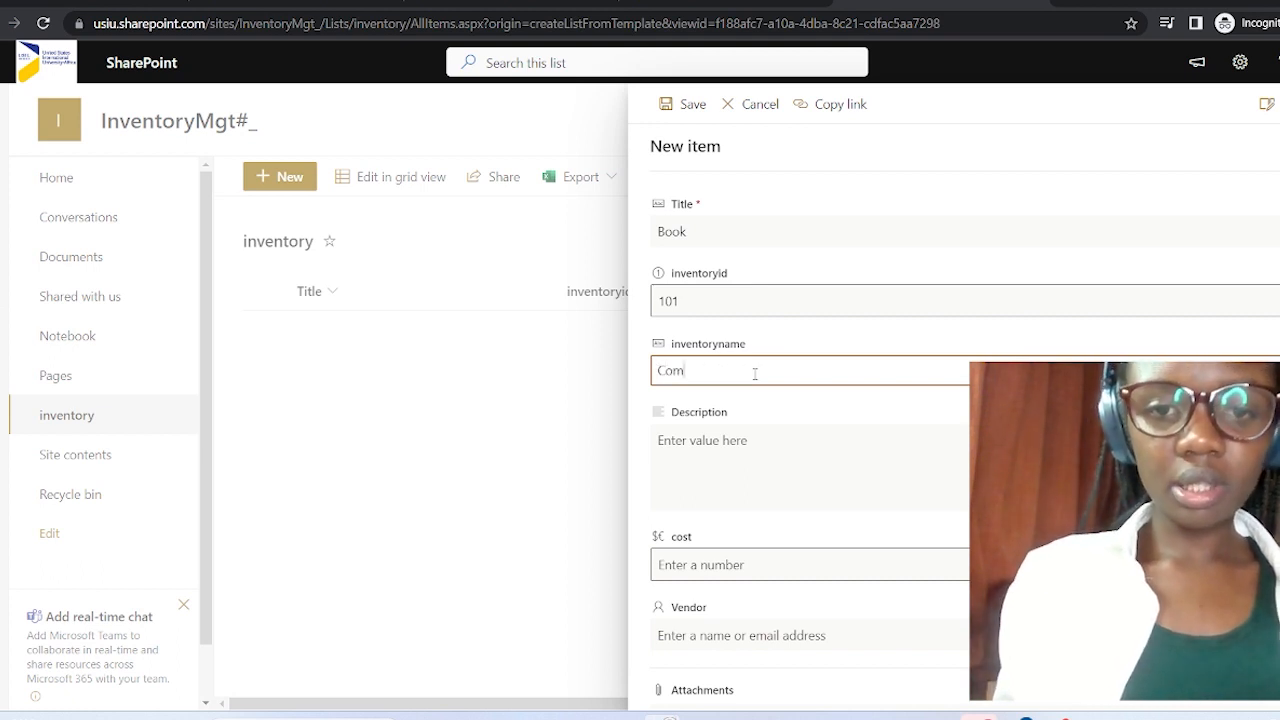
{"action": "type", "text": "puter"}
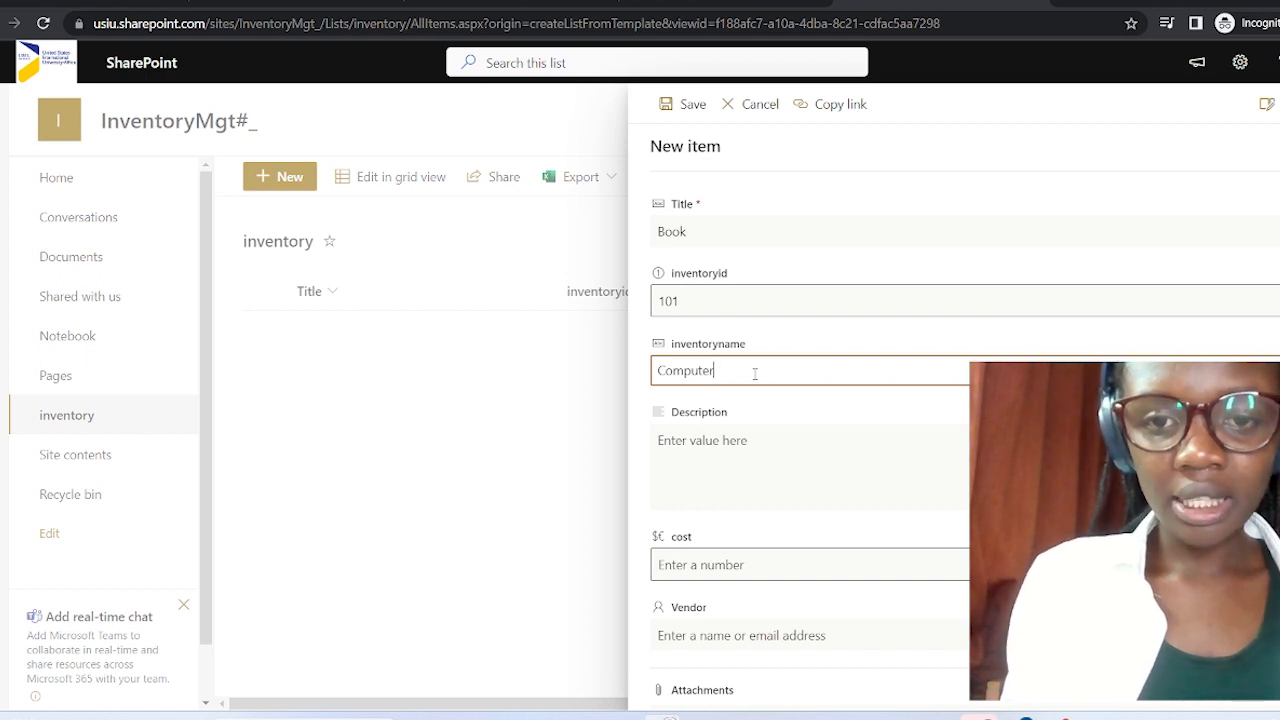
{"action": "type", "text": "Org"}
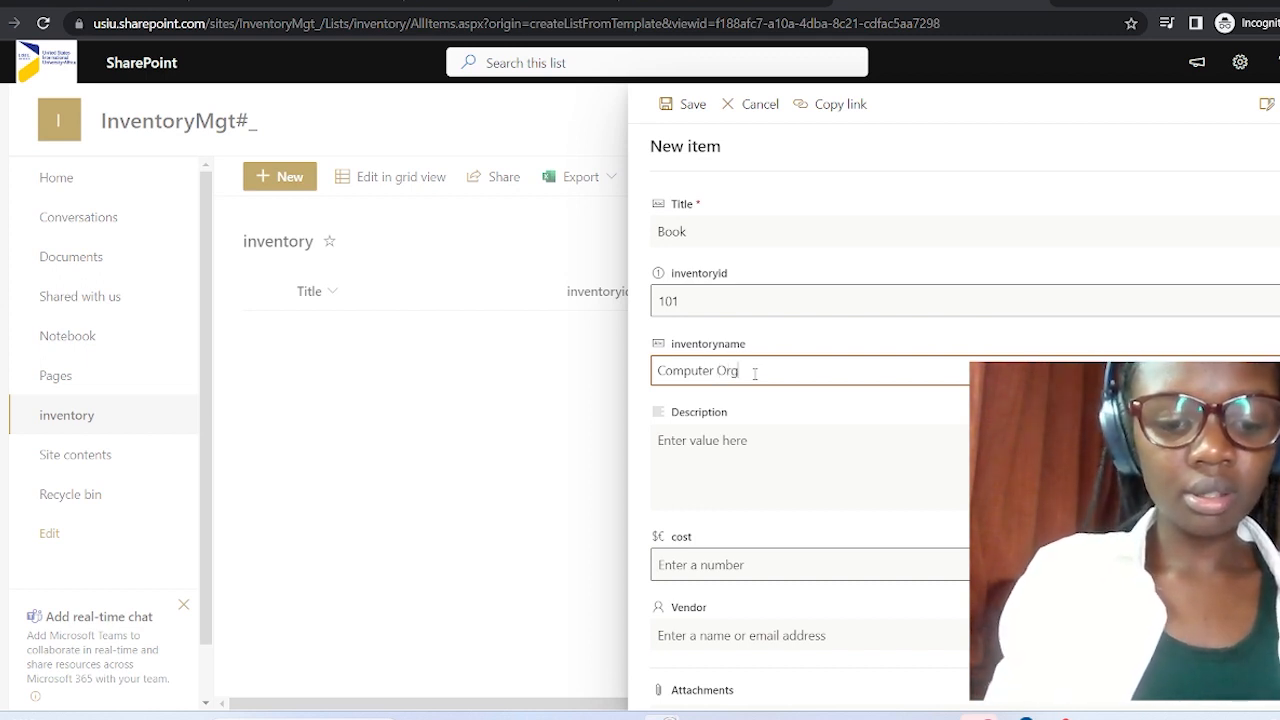
{"action": "type", "text": "anization"}
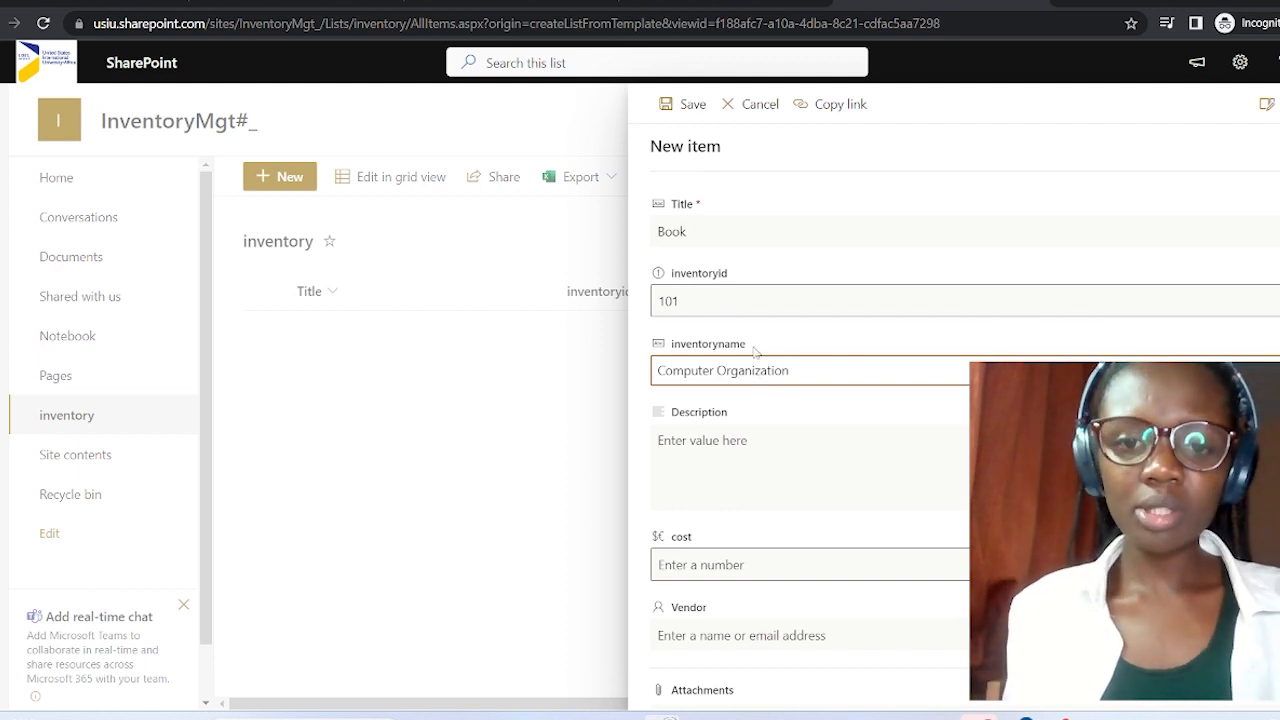
{"action": "scroll", "coordinate": [755, 349], "scroll_direction": "down", "scroll_amount": 1}
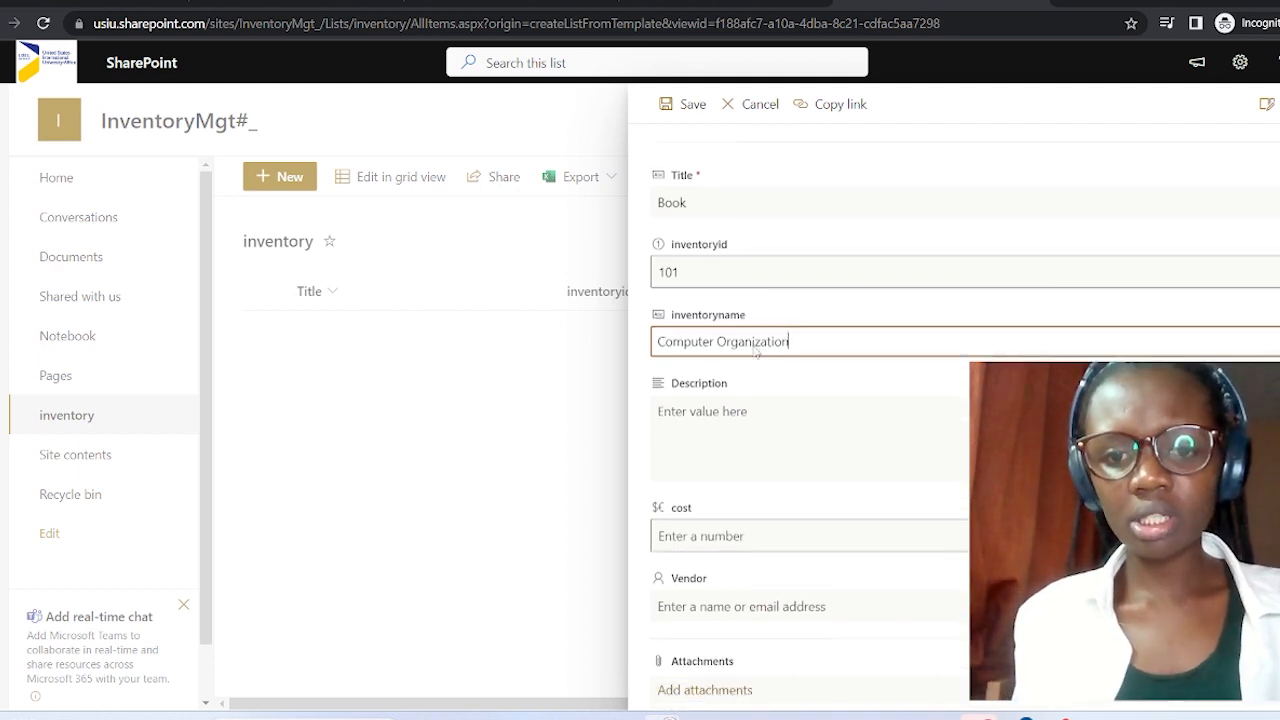
{"action": "left_click", "coordinate": [724, 393]}
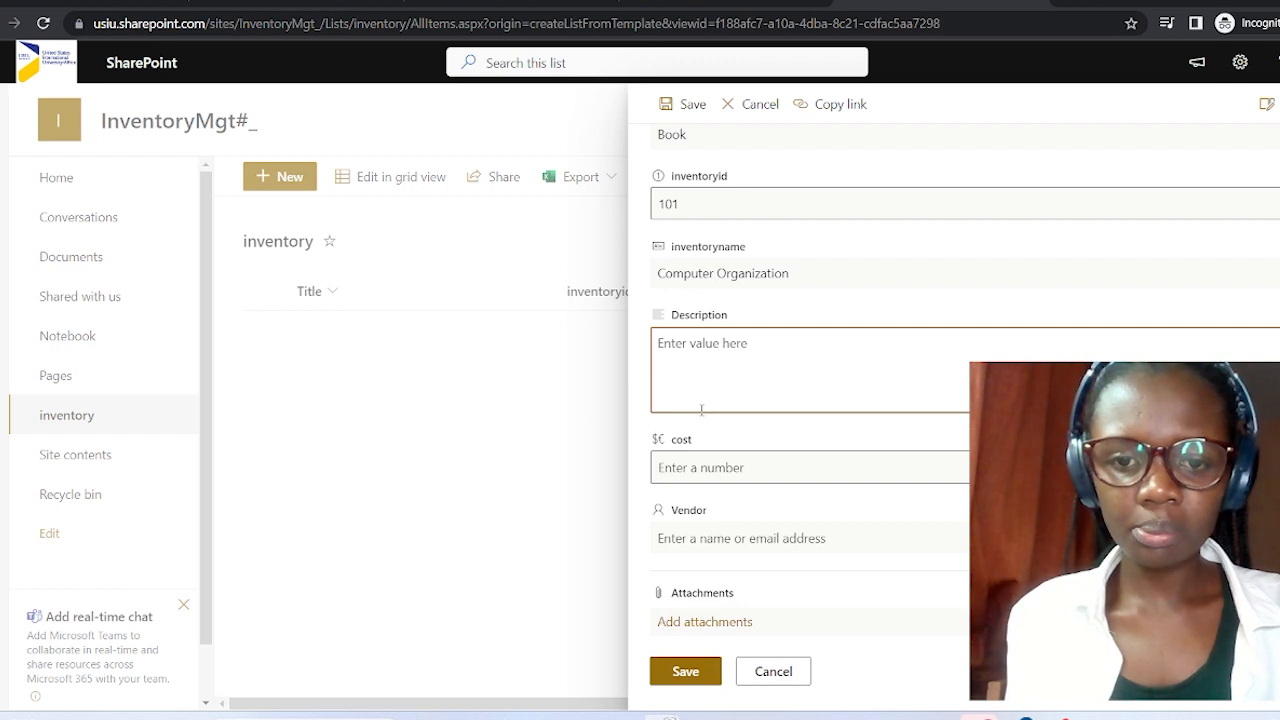
{"action": "type", "text": "this a"}
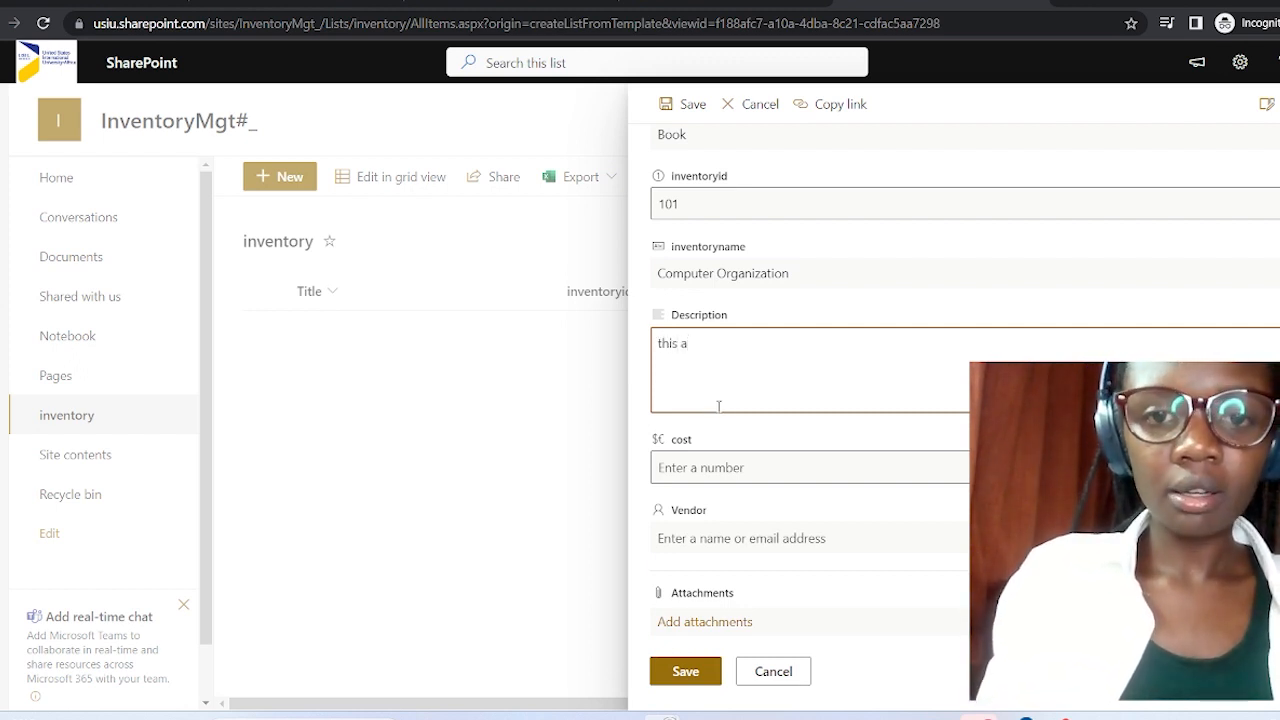
{"action": "key", "text": "BackSpace"}
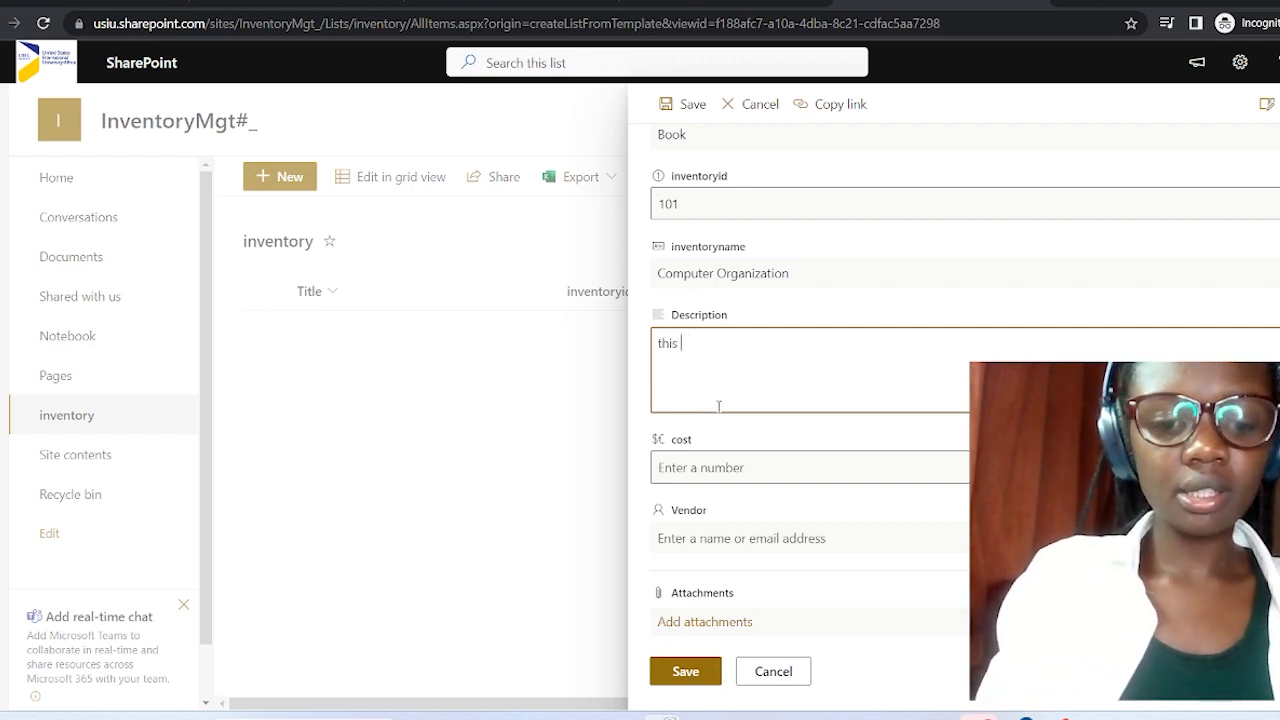
{"action": "type", "text": "ia a"}
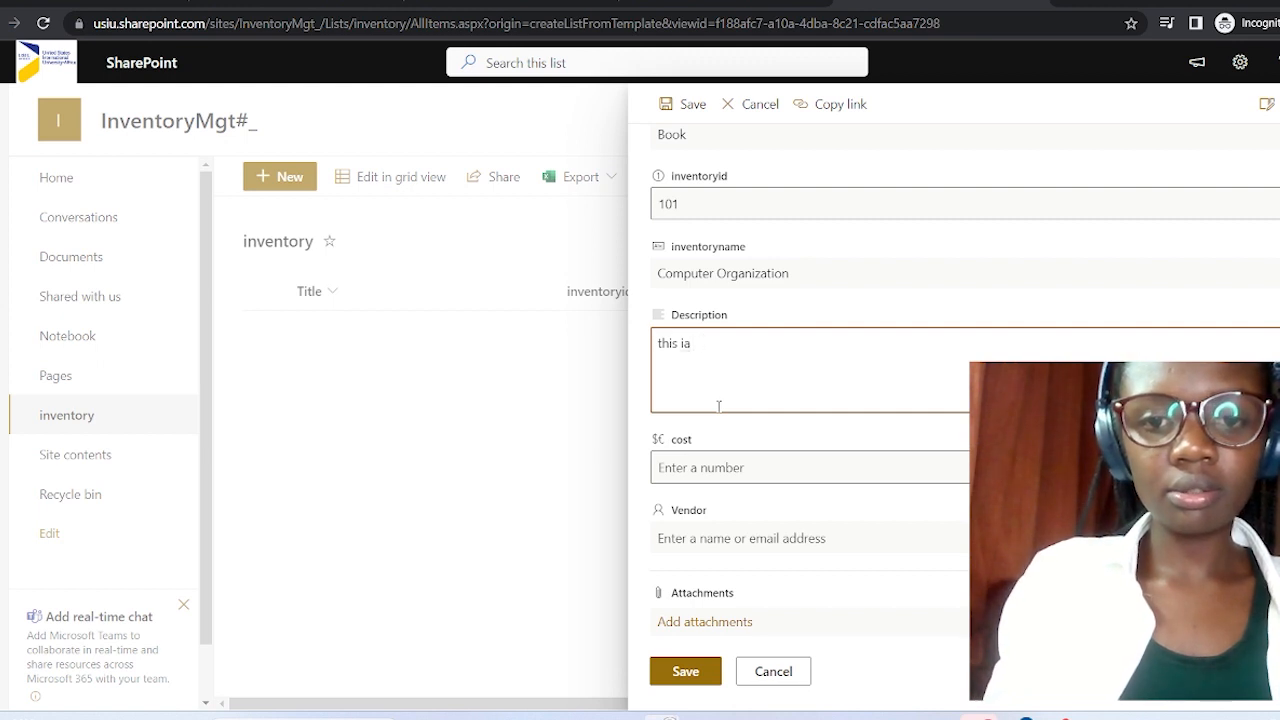
{"action": "key", "text": "BackSpace"}
{"action": "type", "text": "s a "}
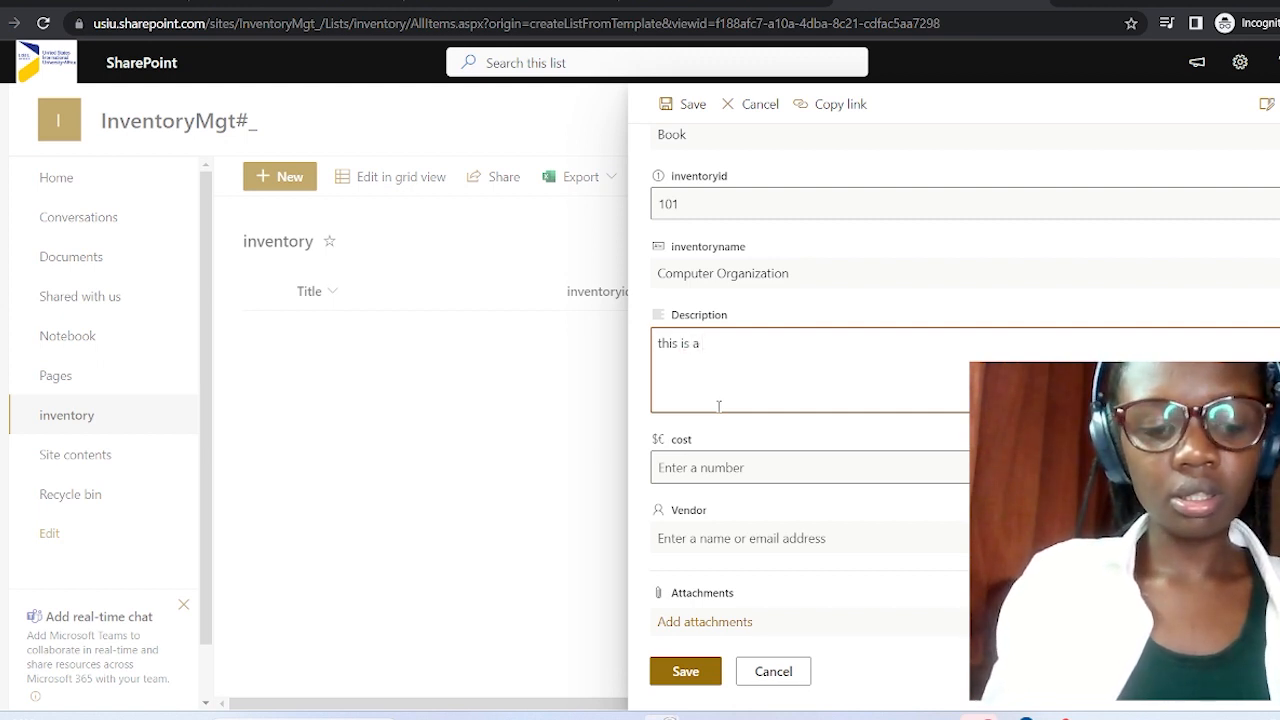
{"action": "type", "text": "computer "}
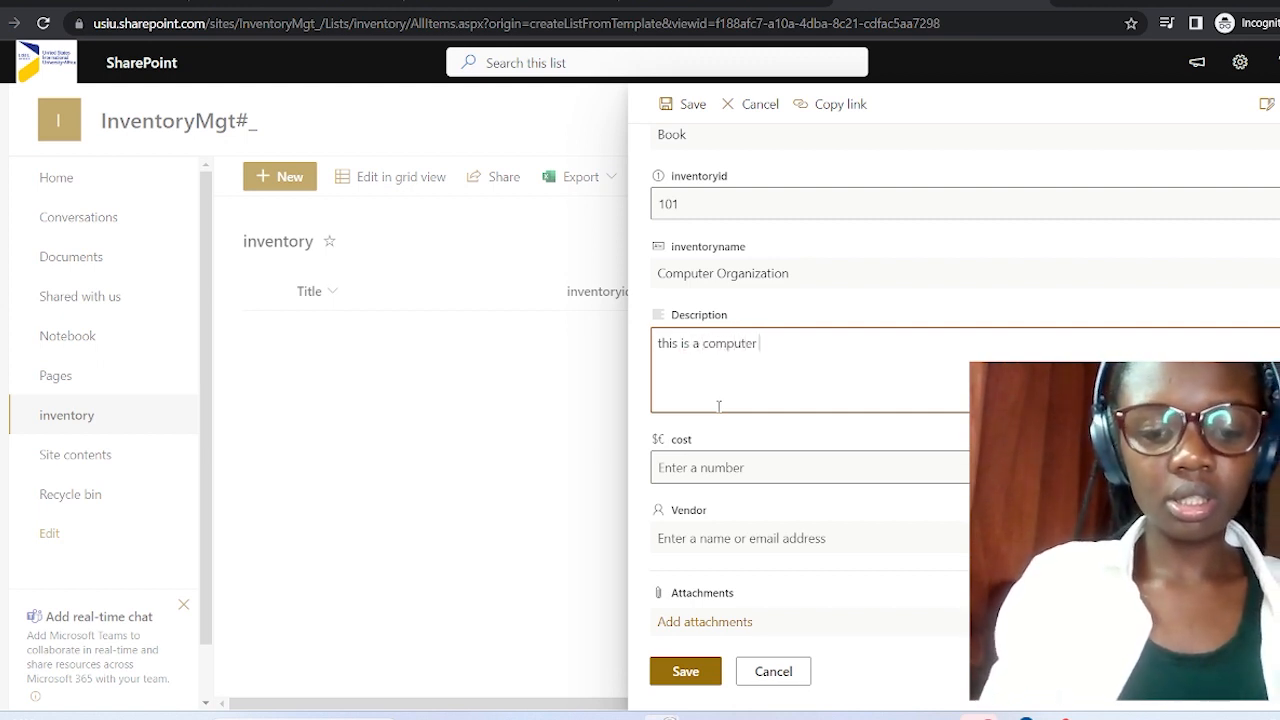
{"action": "type", "text": "organizat"}
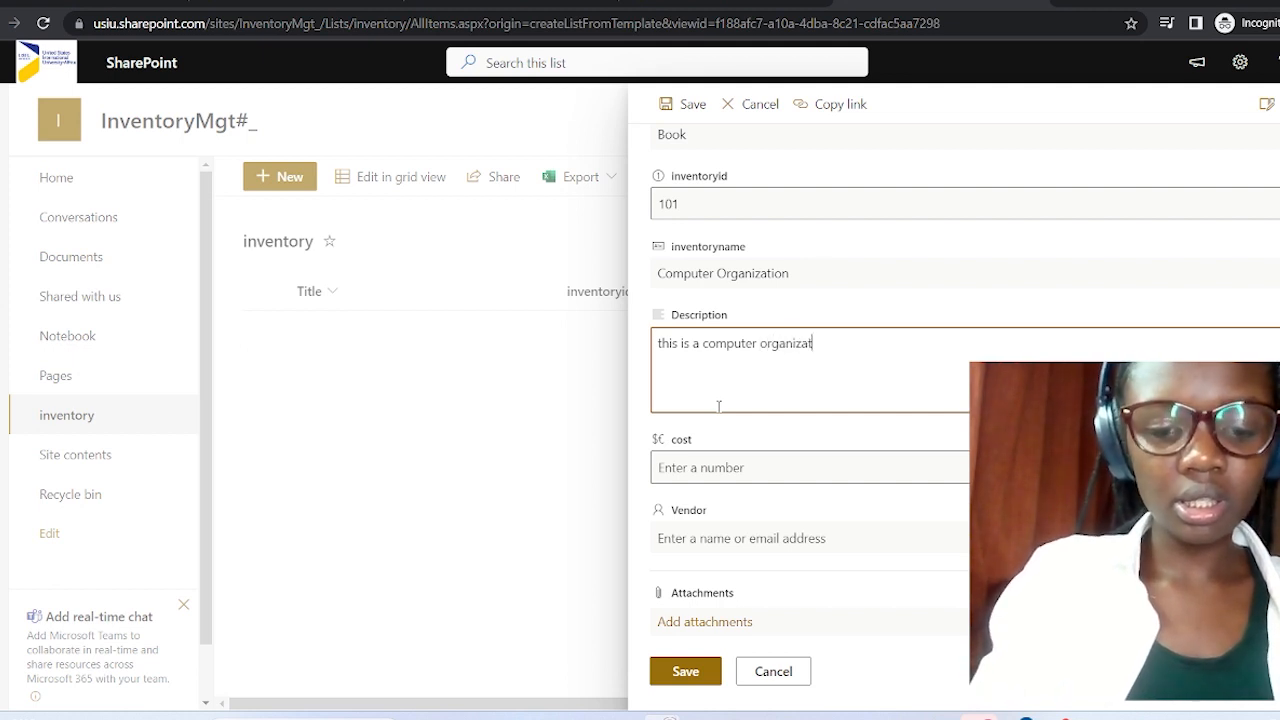
{"action": "type", "text": "ion book"}
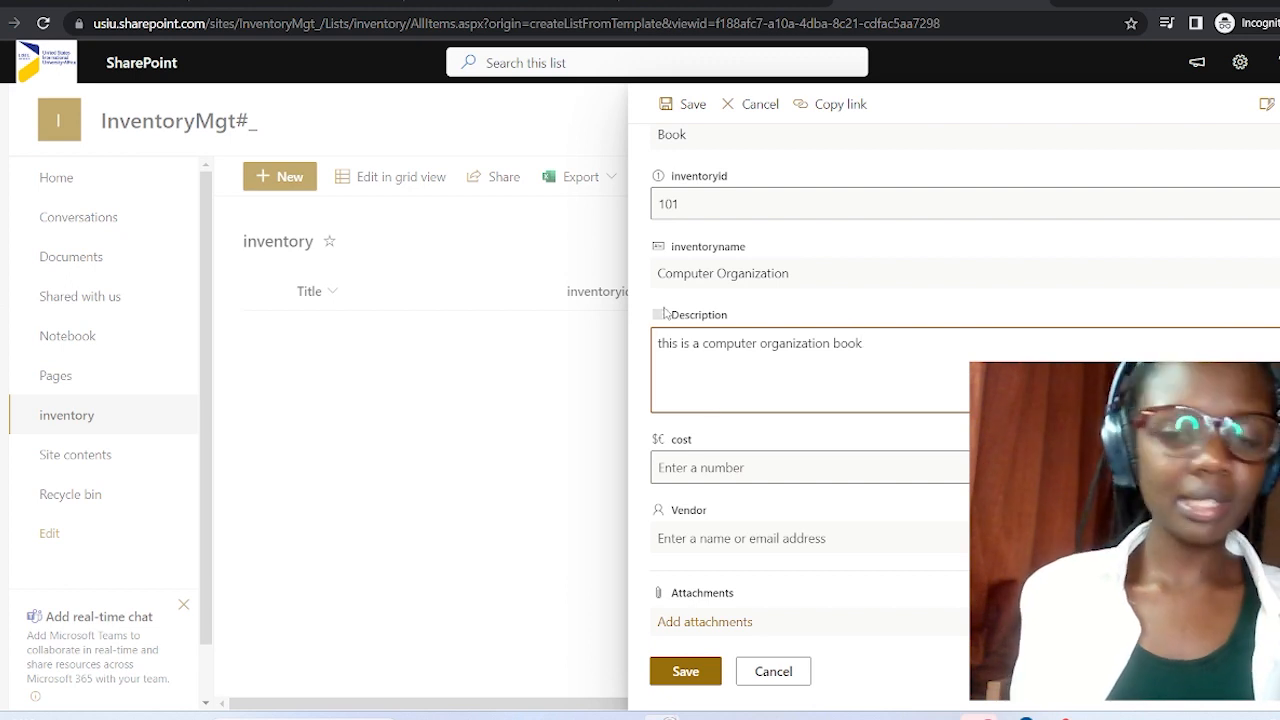
Set cost to 50000, pick the vendor person from suggestions, and save the item.
{"action": "left_click", "coordinate": [873, 468]}
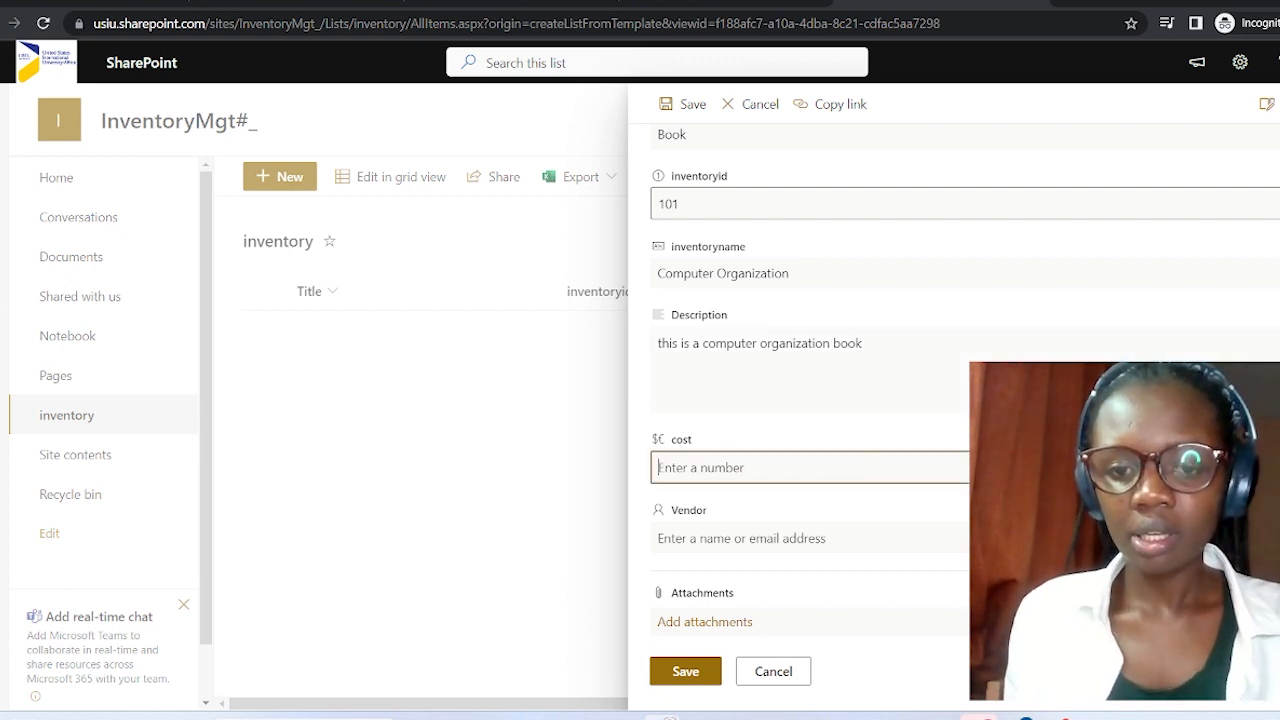
{"action": "type", "text": "50000"}
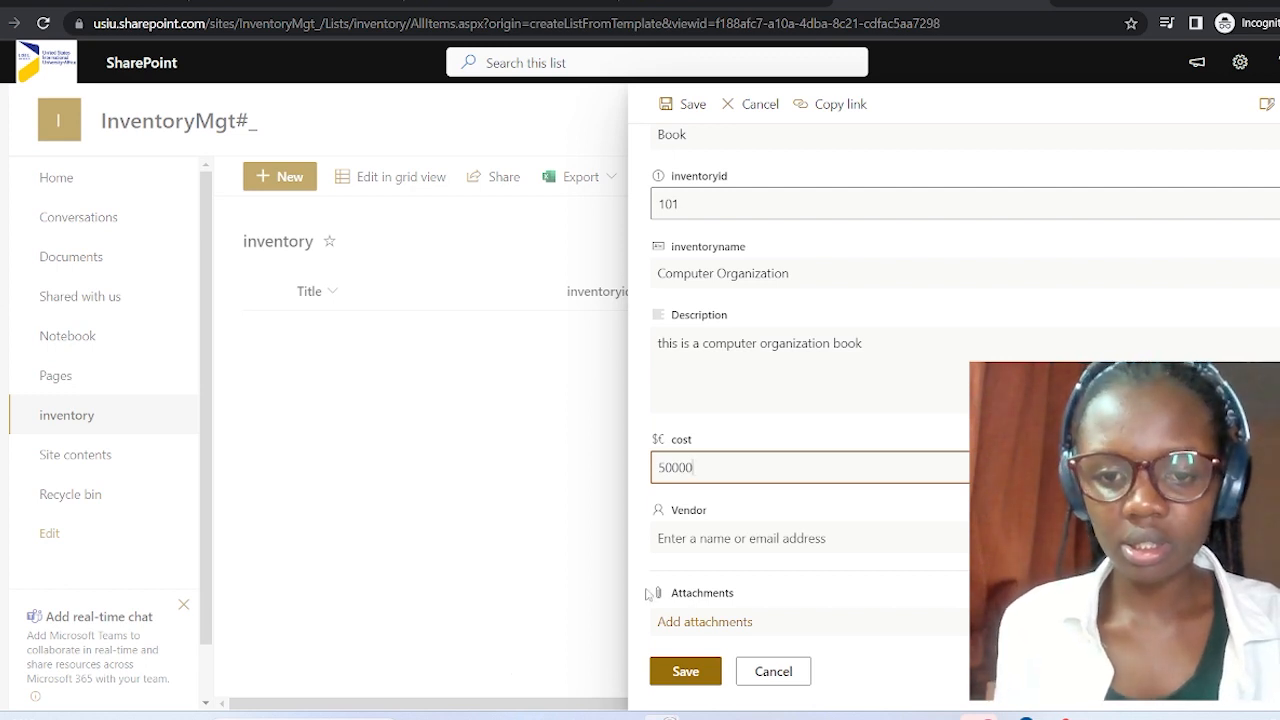
{"action": "left_click", "coordinate": [706, 546]}
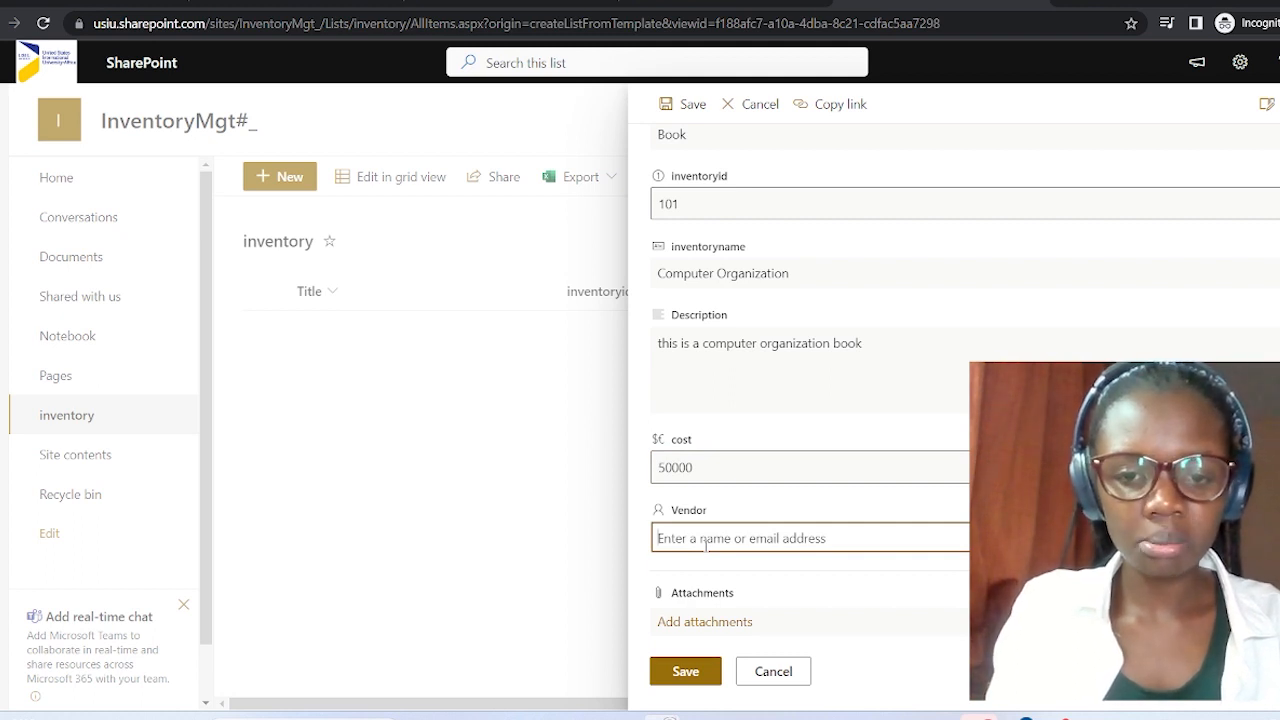
{"action": "type", "text": "Caroline"}
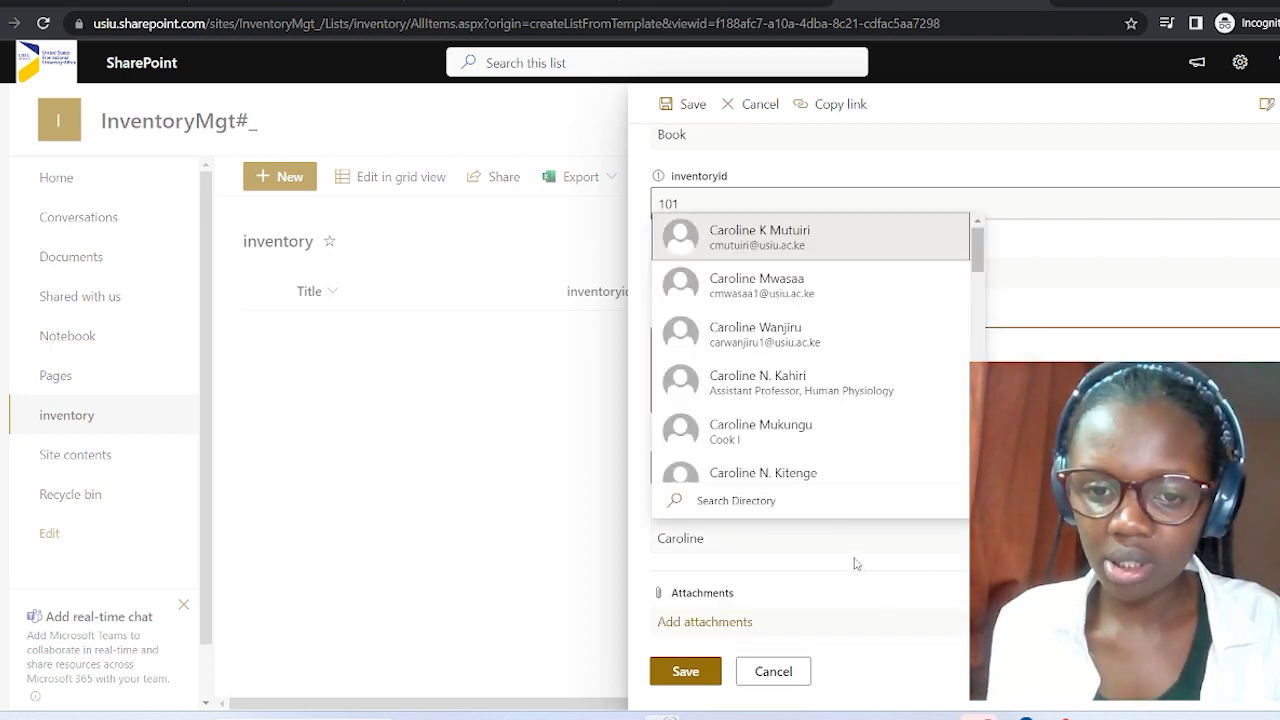
{"action": "left_click", "coordinate": [851, 543]}
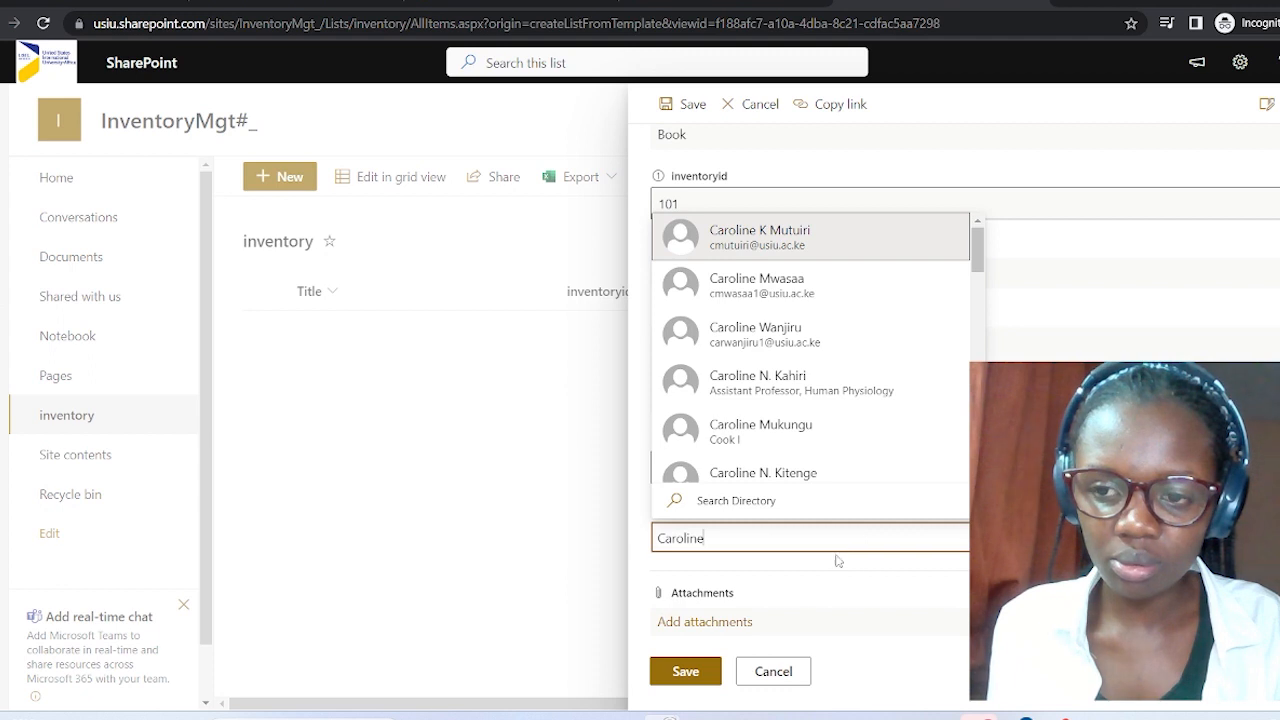
{"action": "left_click", "coordinate": [758, 566]}
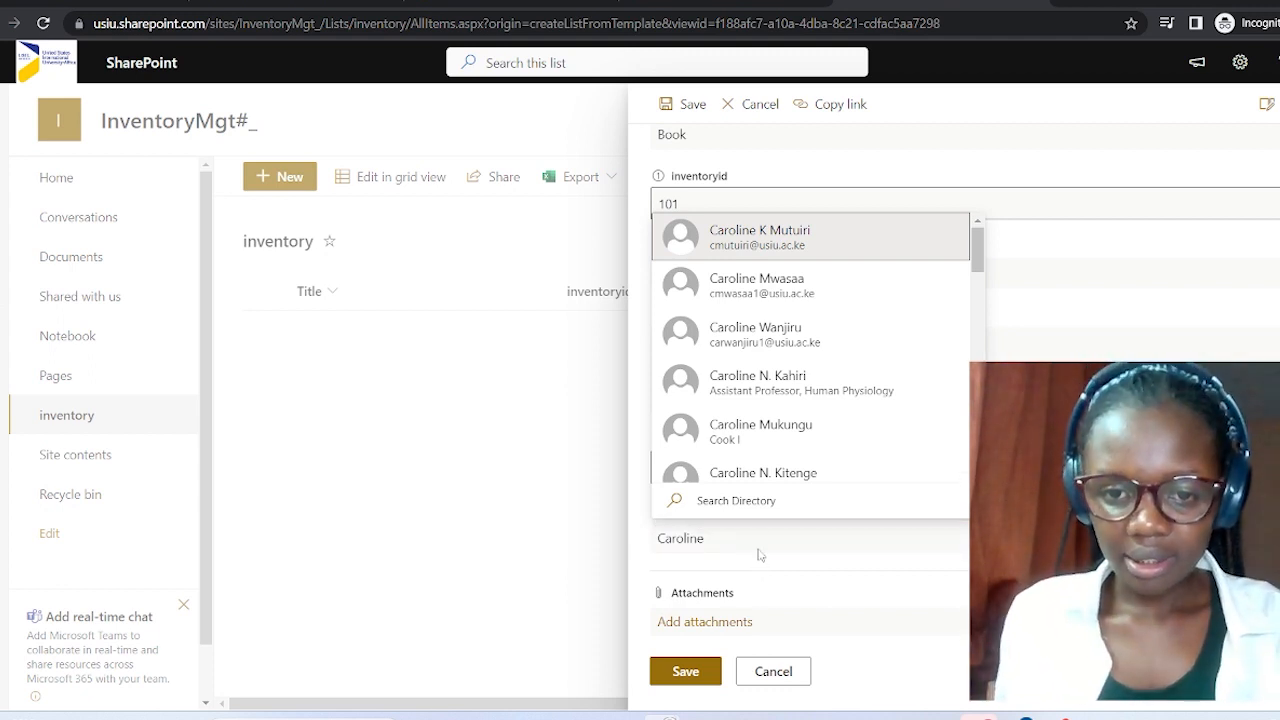
{"action": "left_click", "coordinate": [763, 536]}
{"action": "type", "text": "ka"}
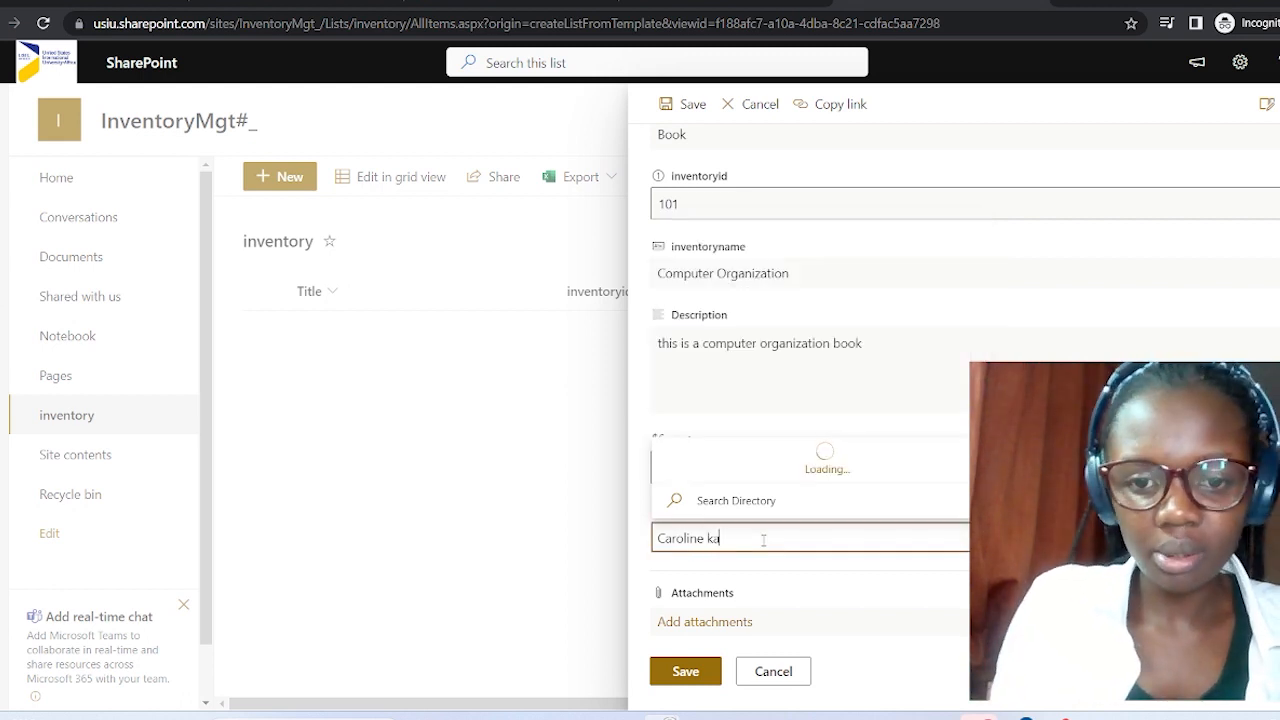
{"action": "type", "text": "us"}
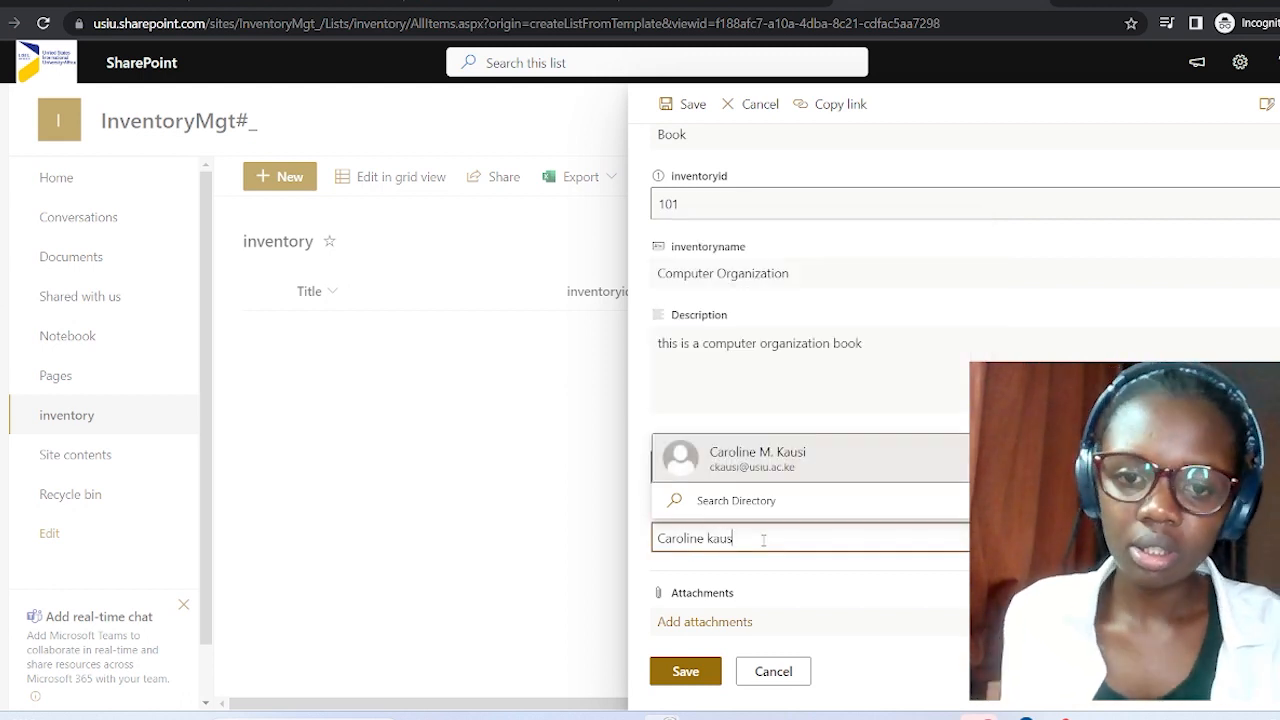
{"action": "left_click", "coordinate": [869, 470]}
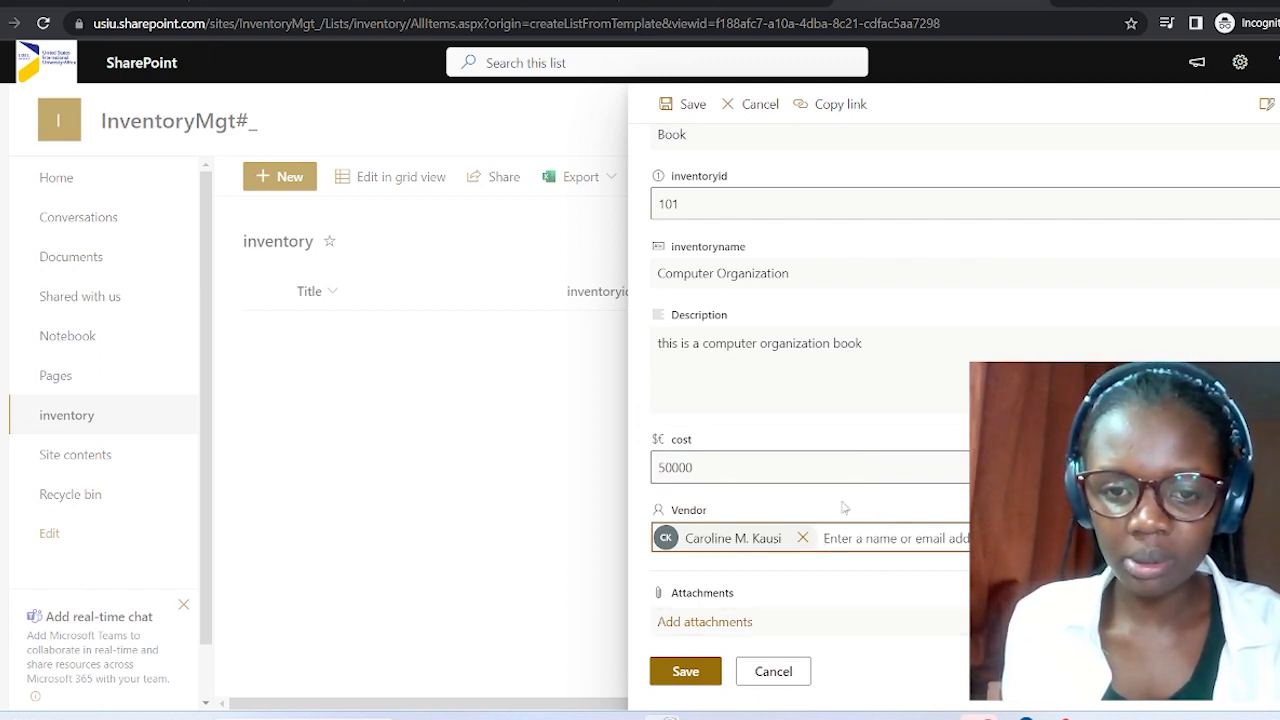
{"action": "left_click", "coordinate": [692, 672]}
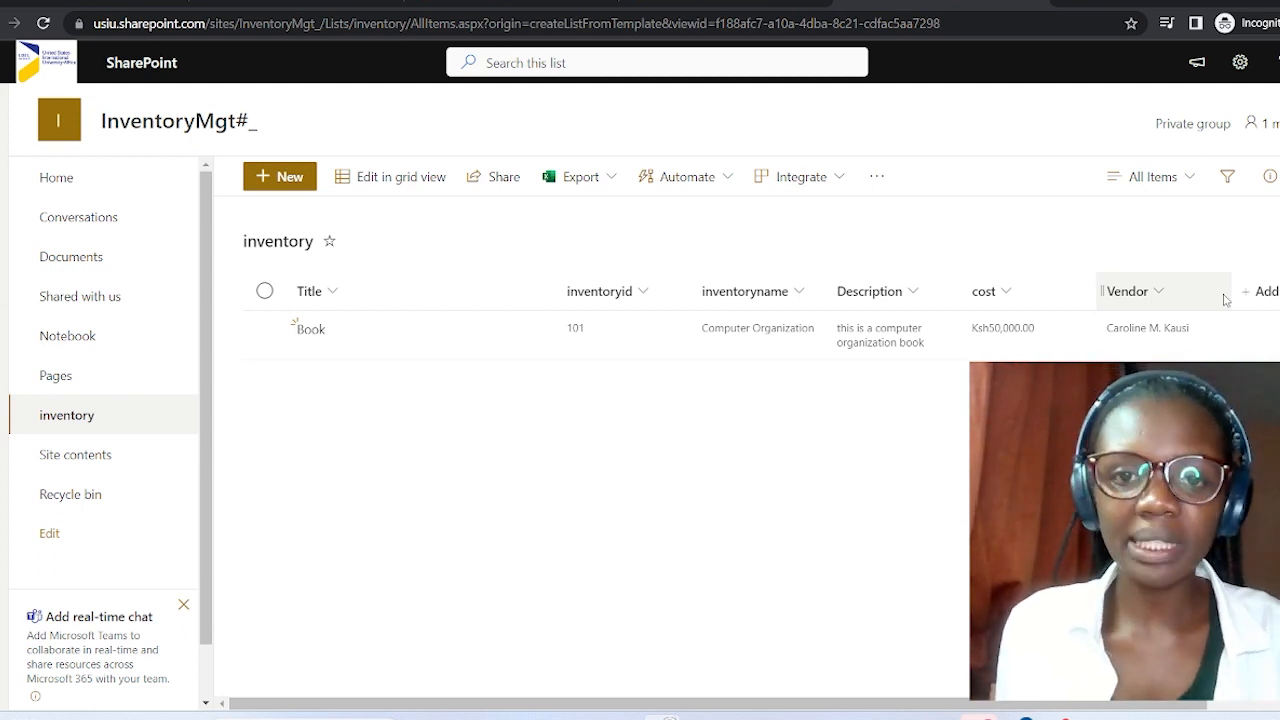
Open the Power Apps 'Create an app' panel for the inventory list from the Integrate menu.
{"action": "left_click", "coordinate": [822, 184]}
{"action": "mouse_move", "coordinate": [850, 217]}
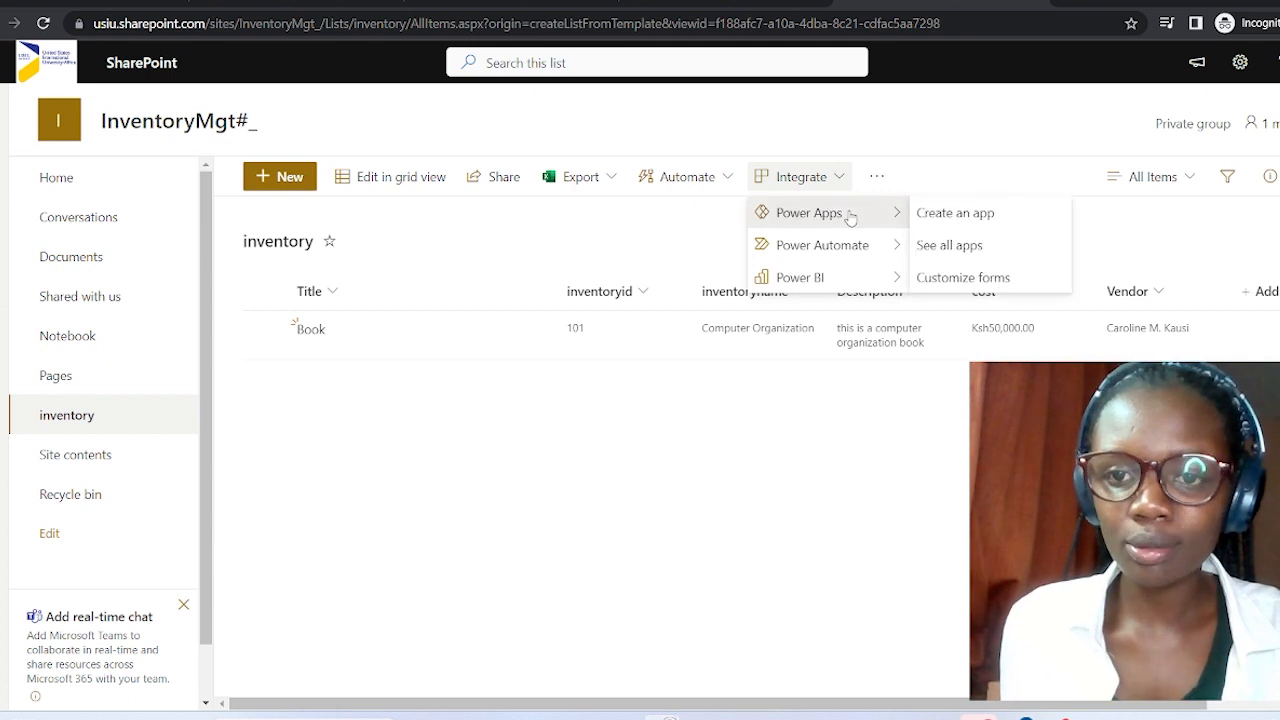
{"action": "left_click", "coordinate": [936, 217]}
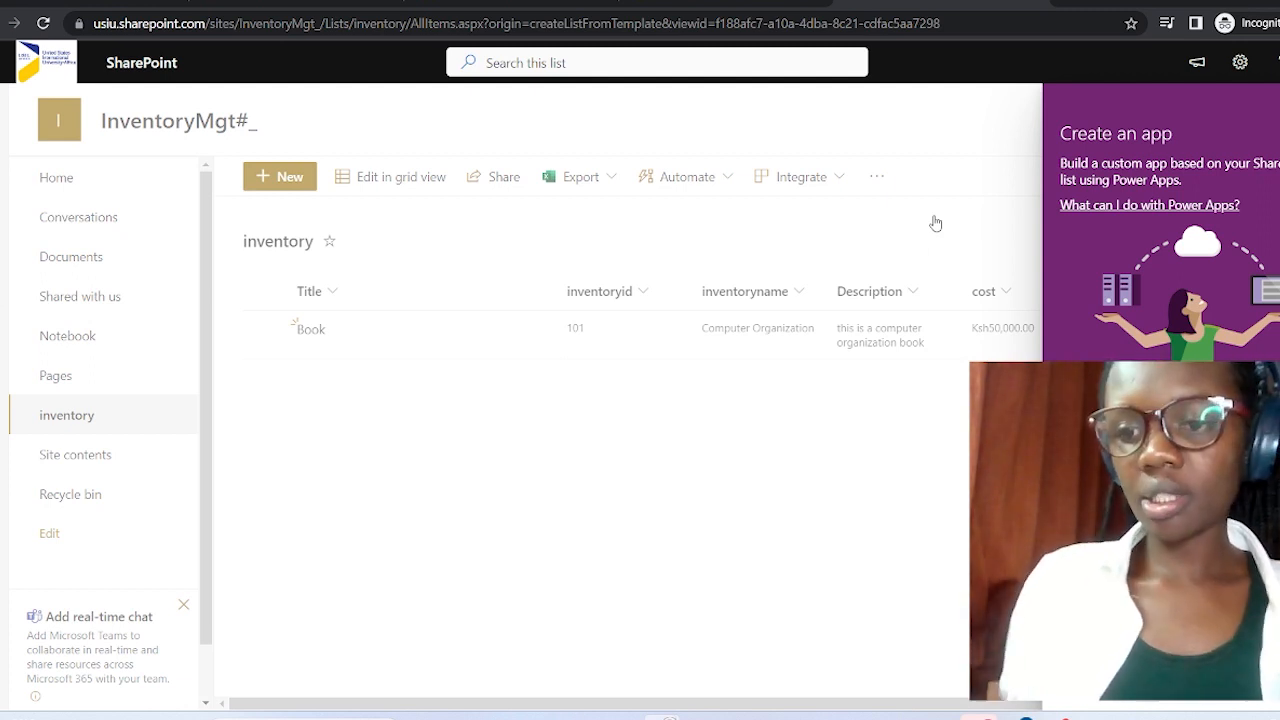
Dismiss the app-creation panel as the InventoryMGT canvas app opens in Power Apps.
{"action": "left_click", "coordinate": [1094, 500]}
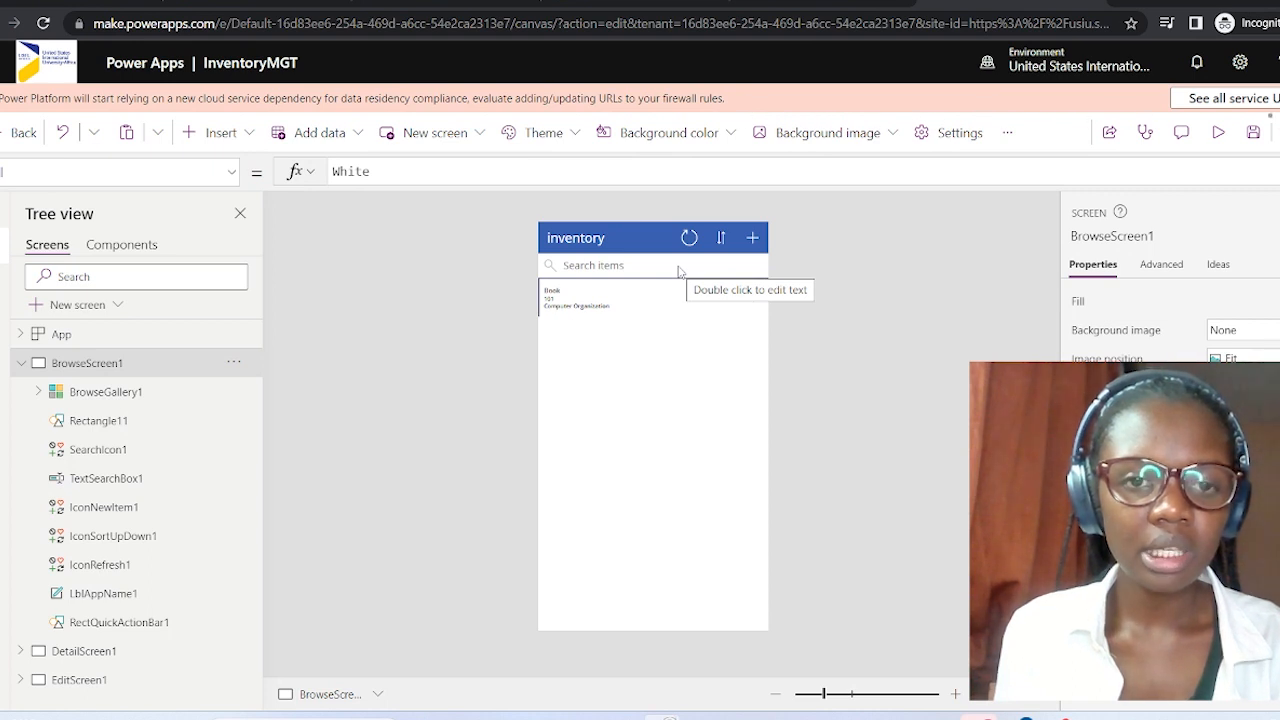
Inspect the new-item icon, gallery and browse screen formulas, then launch the app preview.
{"action": "left_click", "coordinate": [753, 238]}
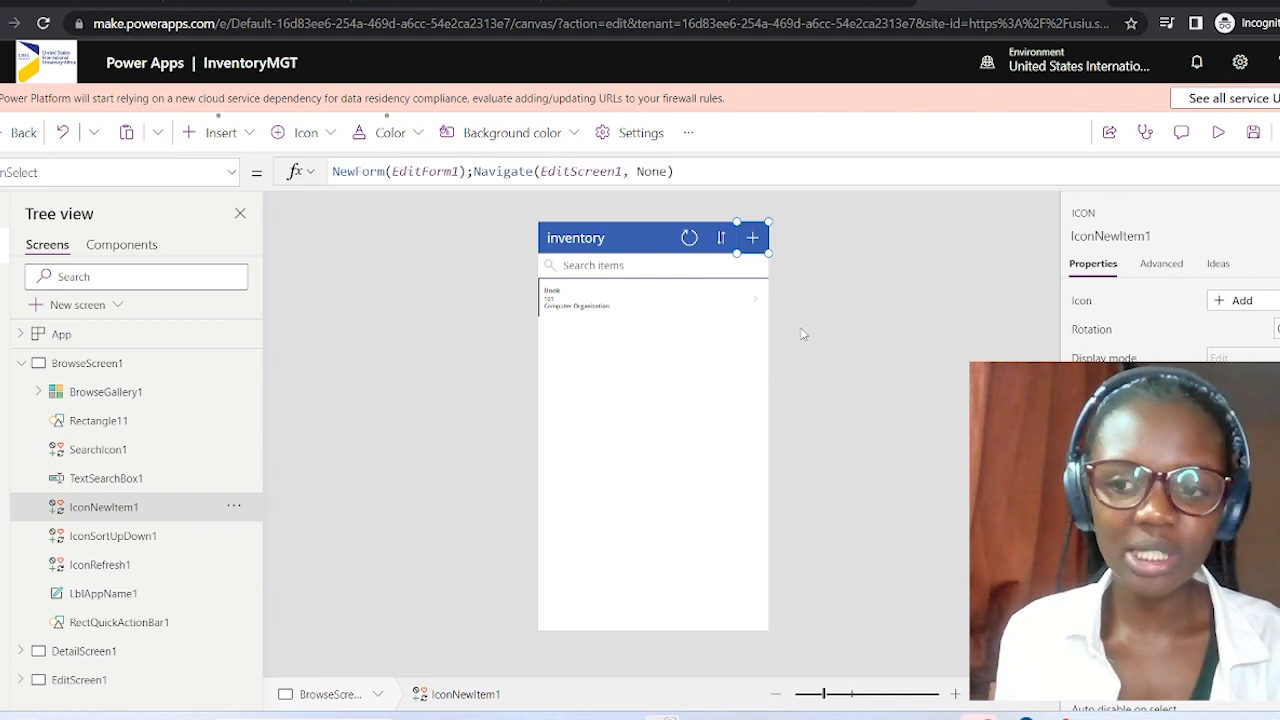
{"action": "left_click", "coordinate": [714, 382]}
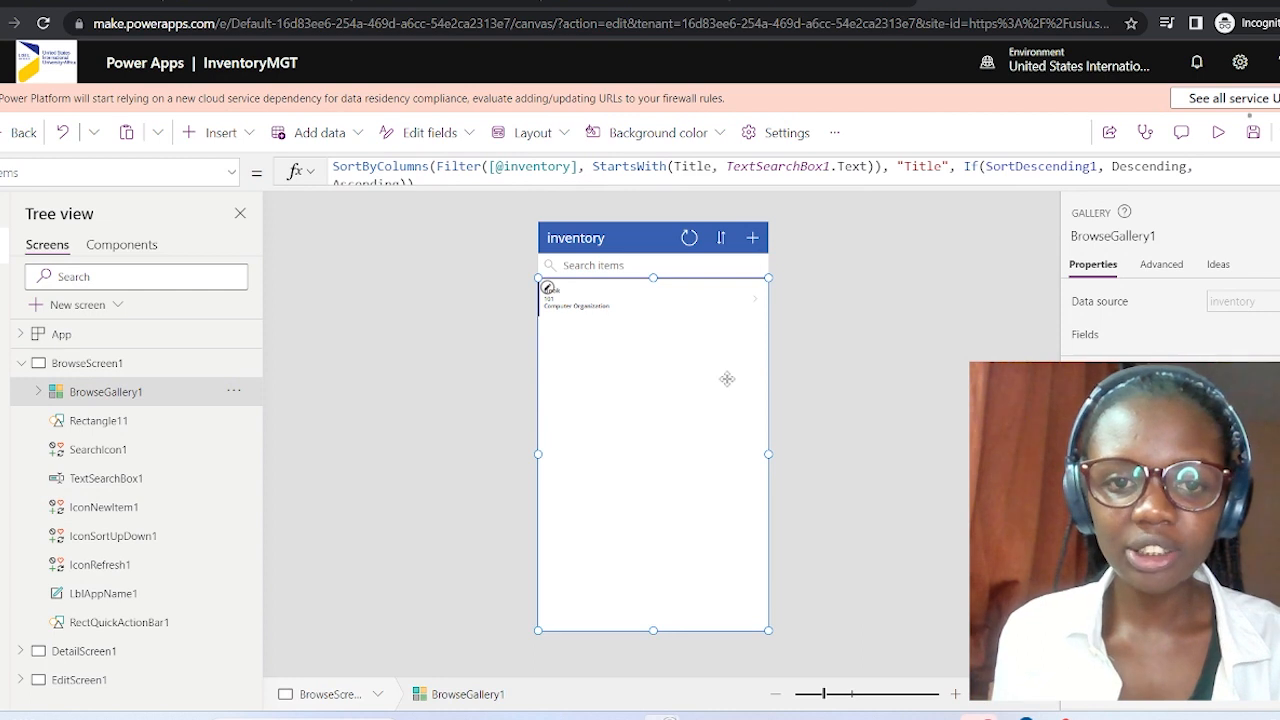
{"action": "left_click", "coordinate": [844, 354]}
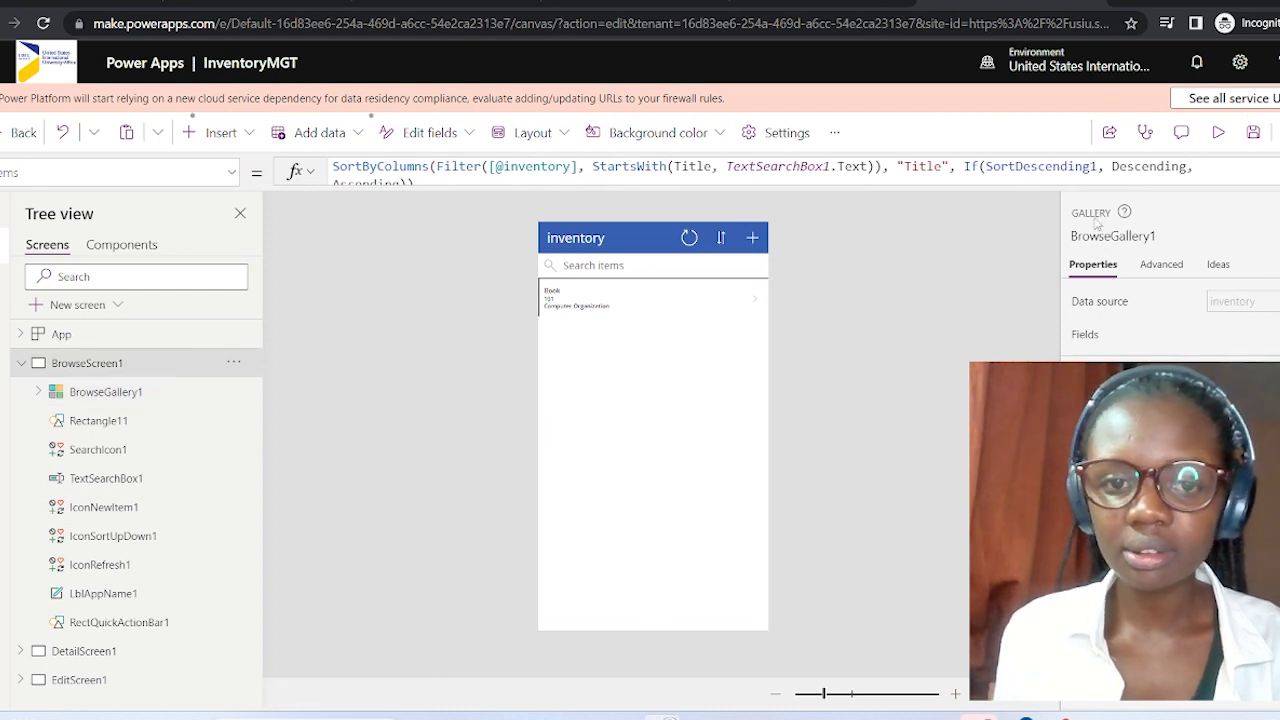
{"action": "left_click", "coordinate": [1216, 134]}
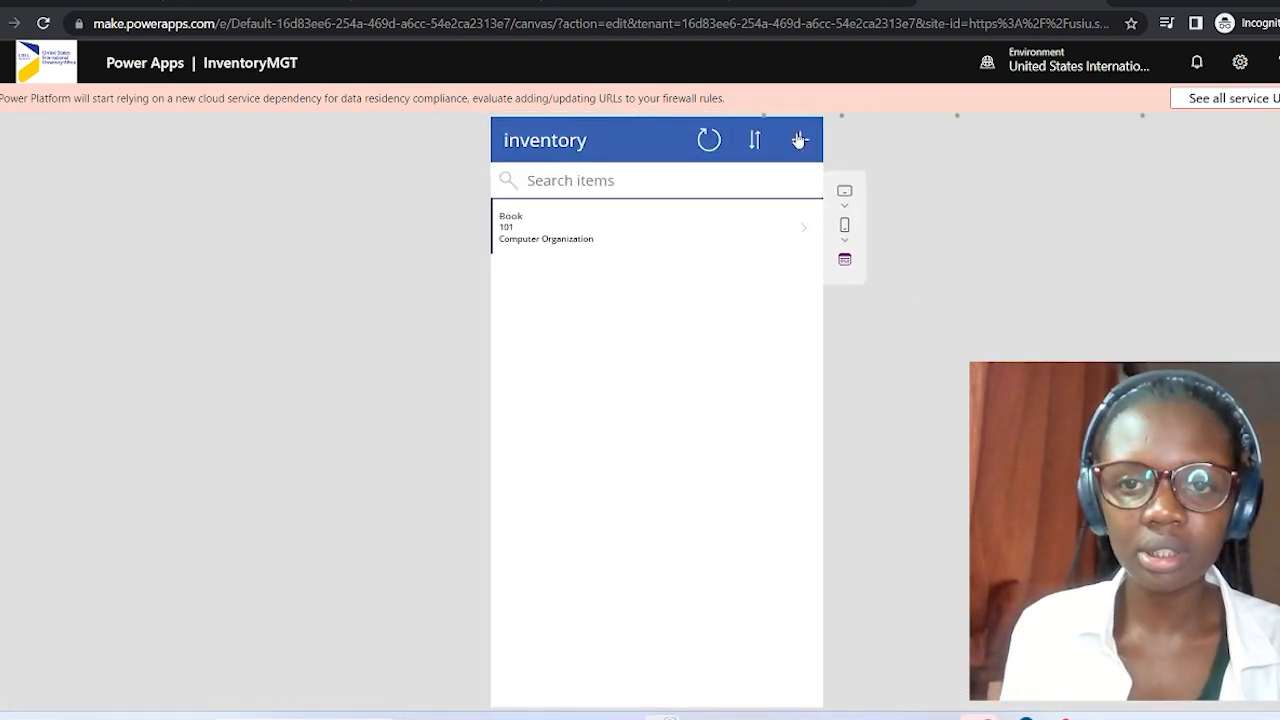
In preview, try the new-item form, re-sort and refresh the inventory list, then exit preview.
{"action": "left_click", "coordinate": [800, 143]}
{"action": "left_click", "coordinate": [800, 143]}
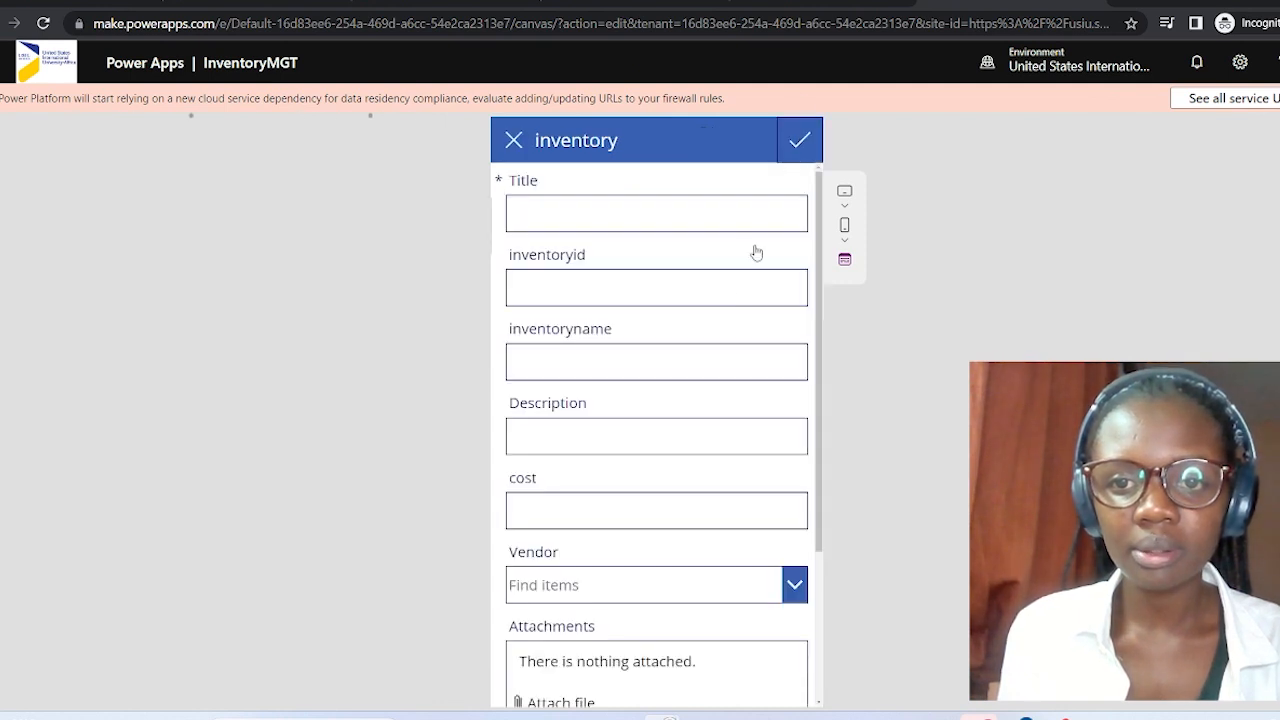
{"action": "left_click", "coordinate": [513, 140]}
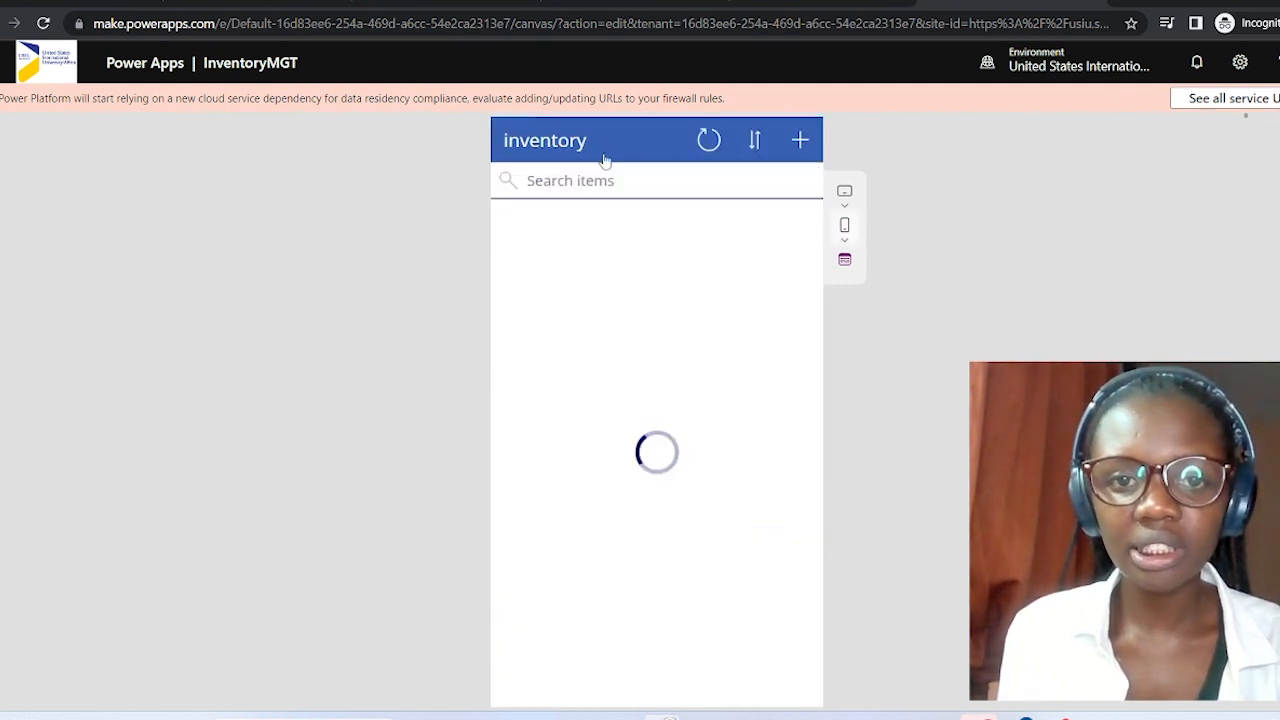
{"action": "left_click", "coordinate": [758, 151]}
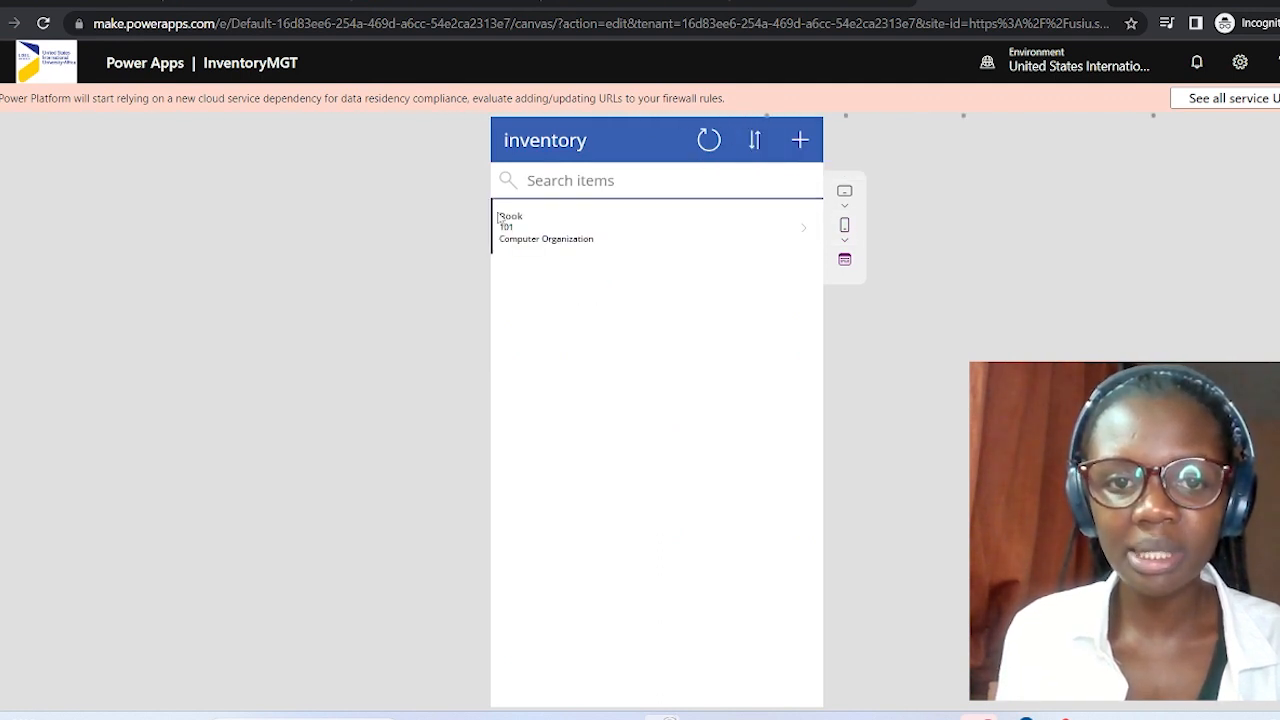
{"action": "left_click", "coordinate": [709, 145]}
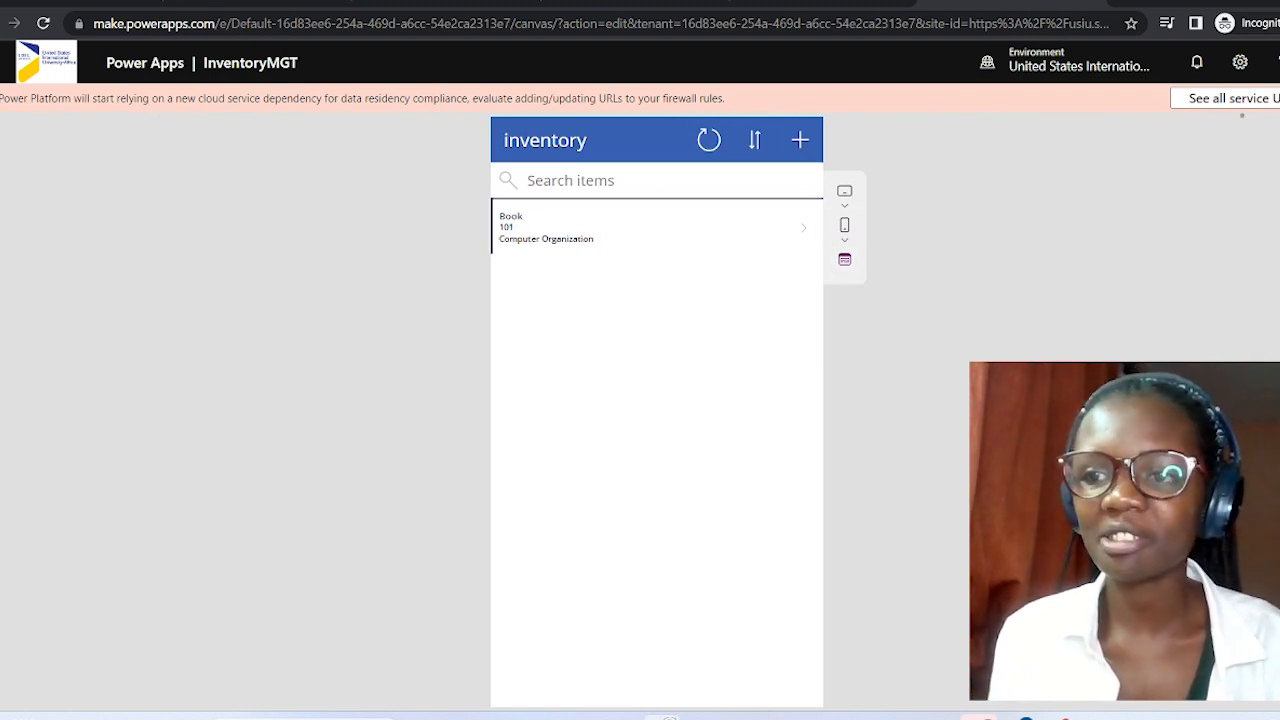
{"action": "key", "text": "Escape"}
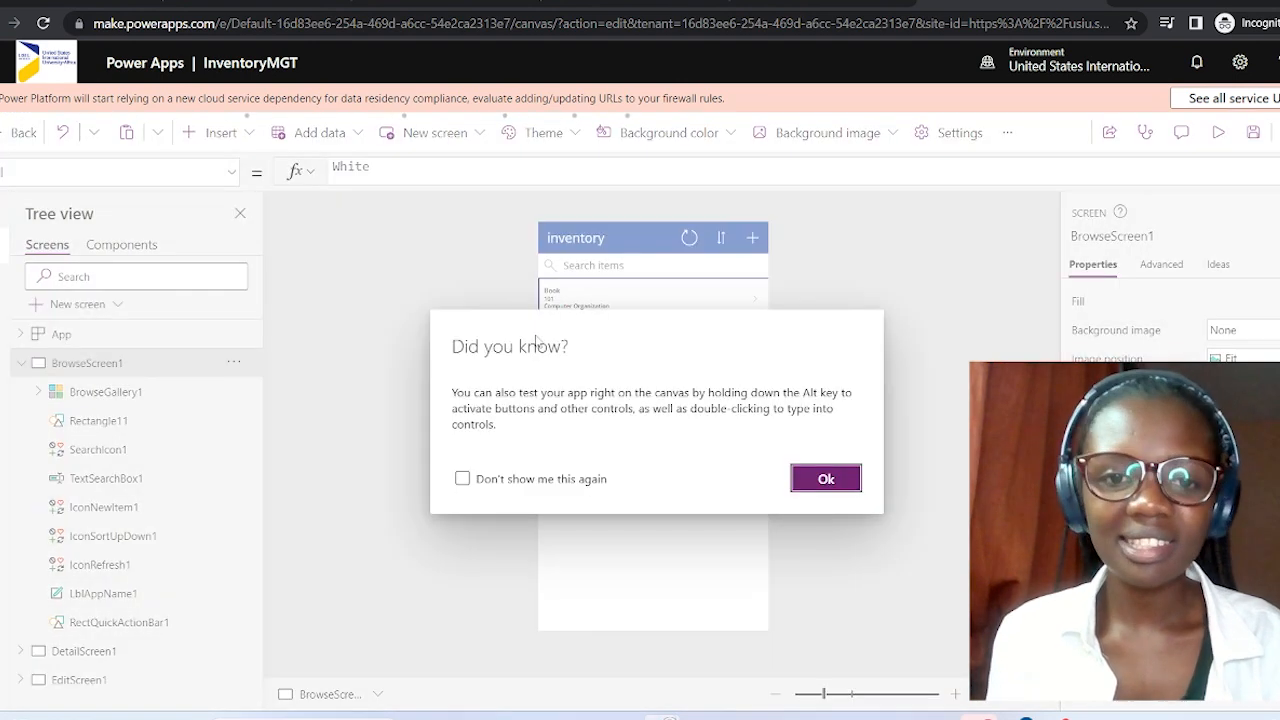
Dismiss the tip, review DetailScreen1 and EditScreen1, collapse BrowseScreen1, and show new-screen layouts.
{"action": "left_click", "coordinate": [841, 477]}
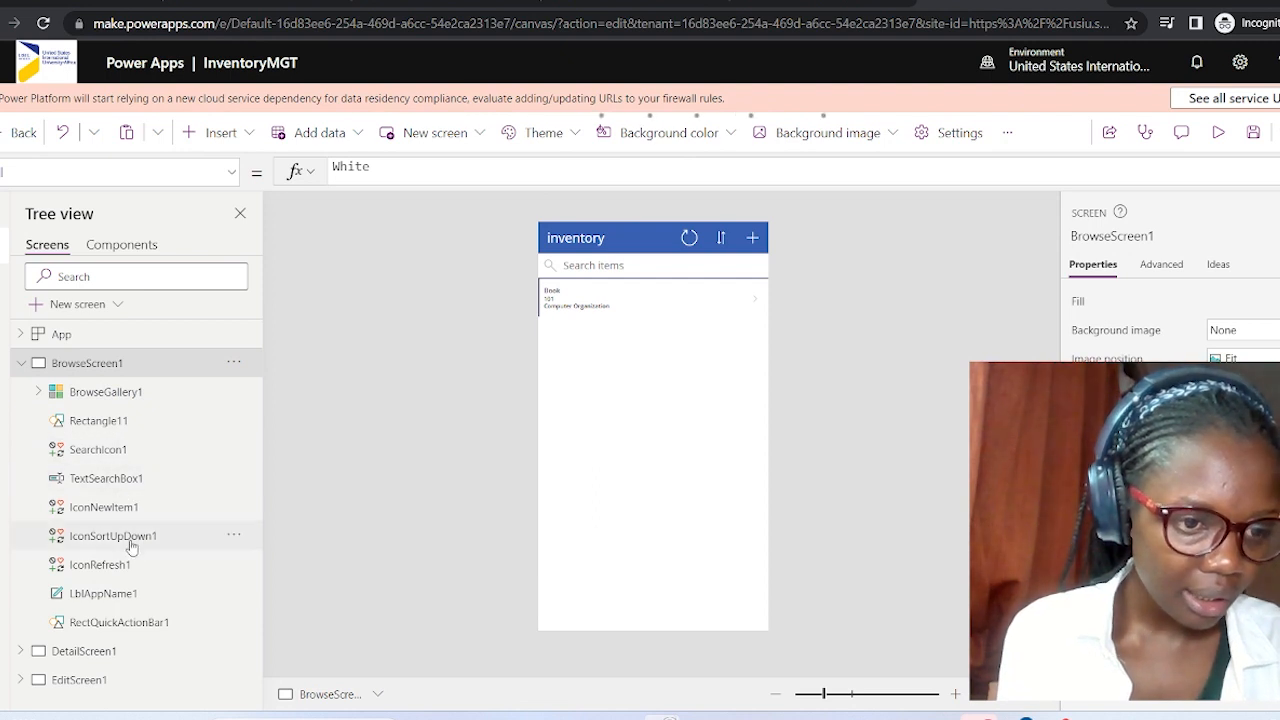
{"action": "left_click", "coordinate": [48, 653]}
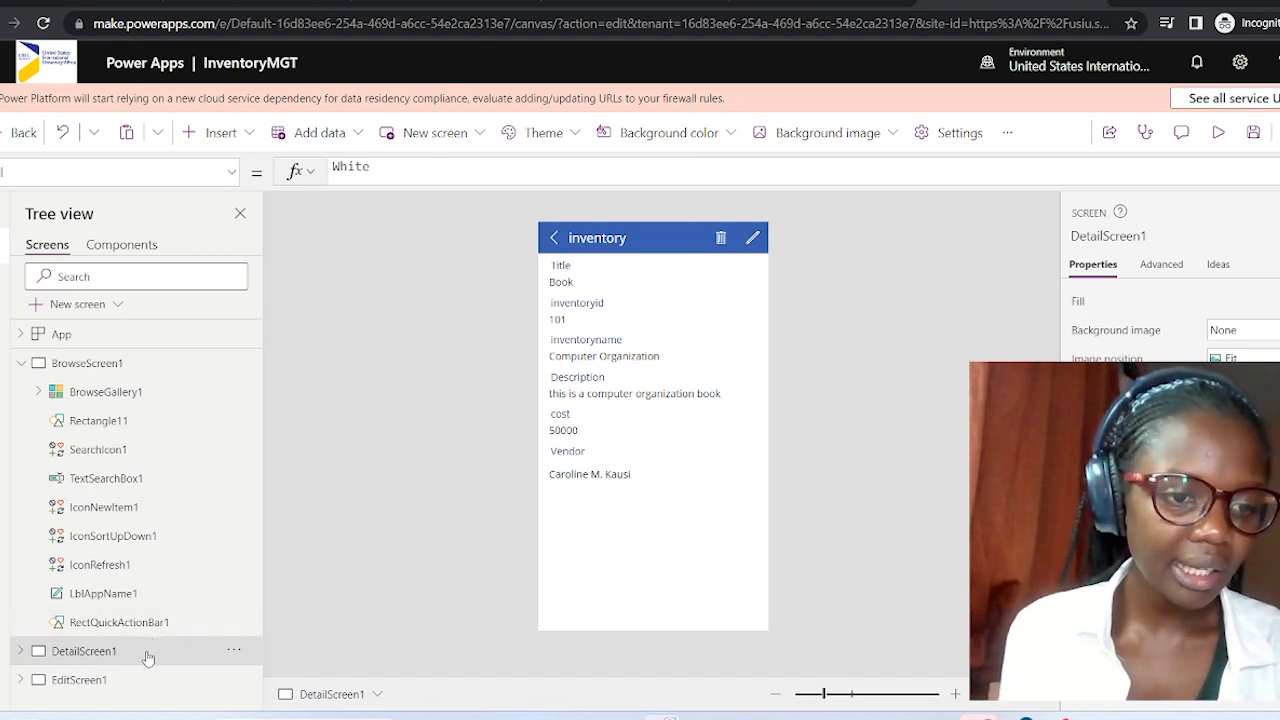
{"action": "left_click", "coordinate": [78, 688]}
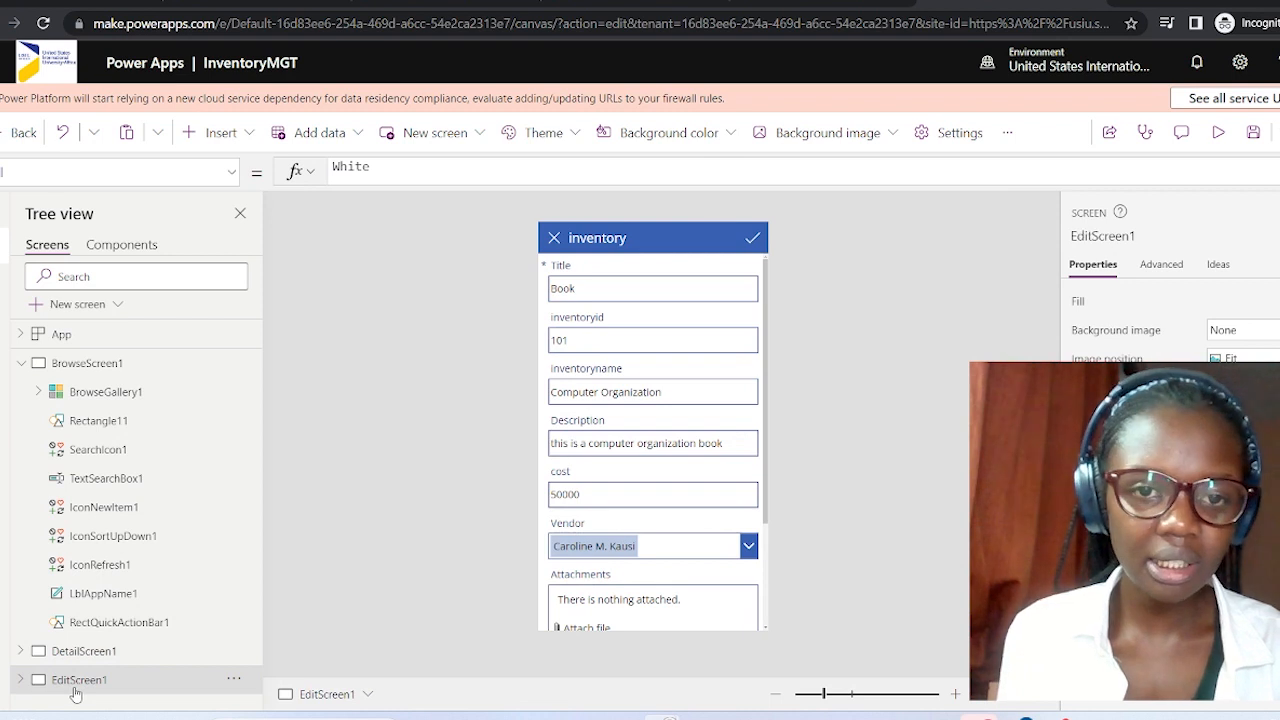
{"action": "scroll", "coordinate": [585, 569], "scroll_direction": "down", "scroll_amount": 1}
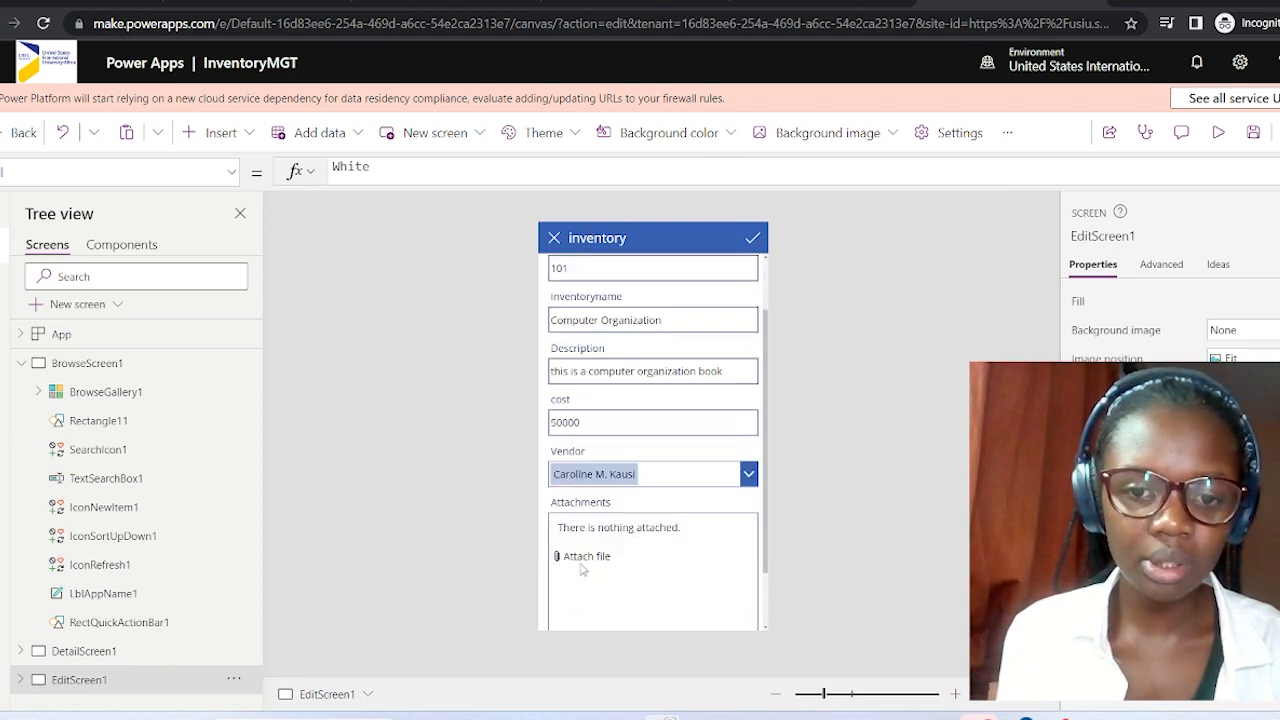
{"action": "scroll", "coordinate": [581, 568], "scroll_direction": "down", "scroll_amount": 1}
{"action": "scroll", "coordinate": [581, 568], "scroll_direction": "up", "scroll_amount": 2}
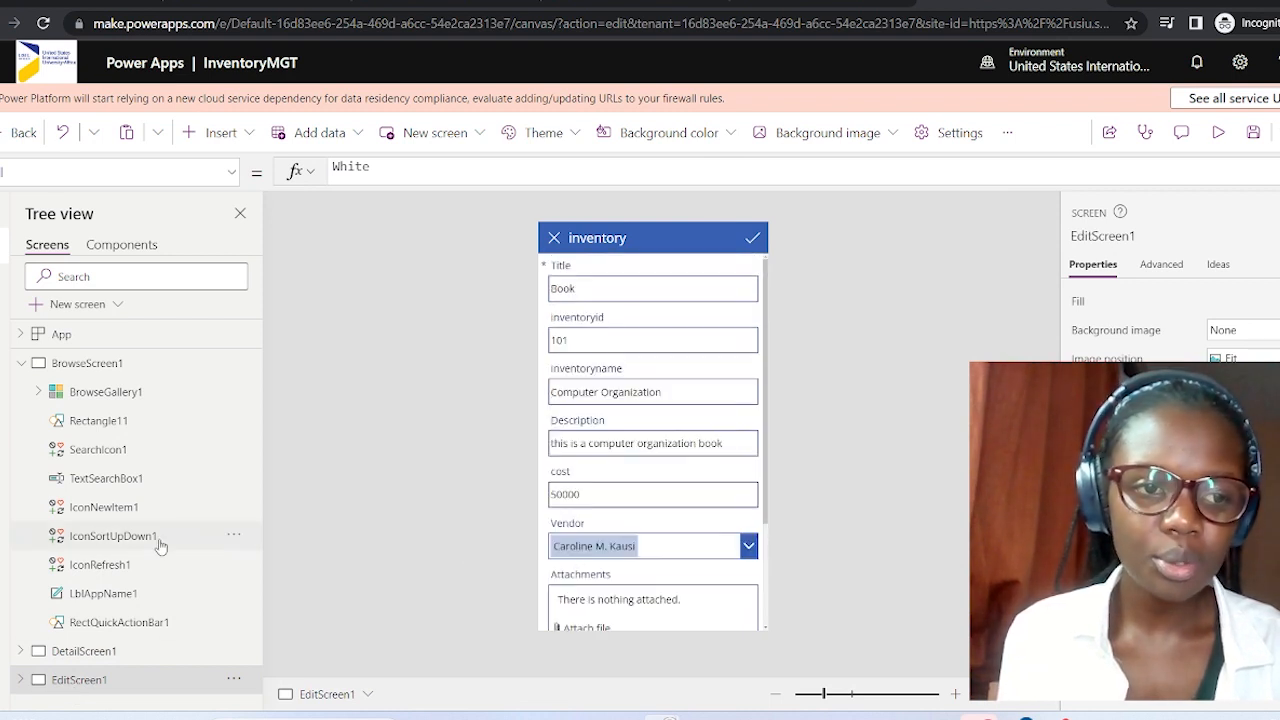
{"action": "left_click", "coordinate": [21, 363]}
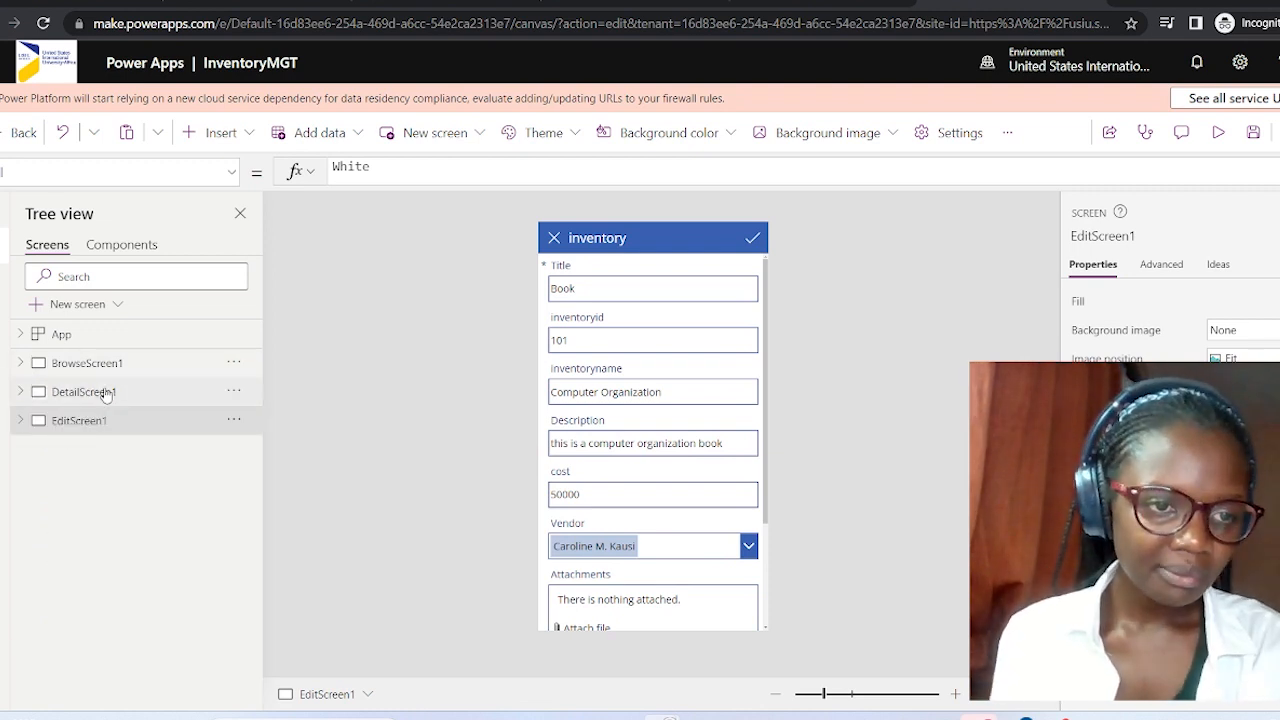
{"action": "left_click", "coordinate": [108, 308]}
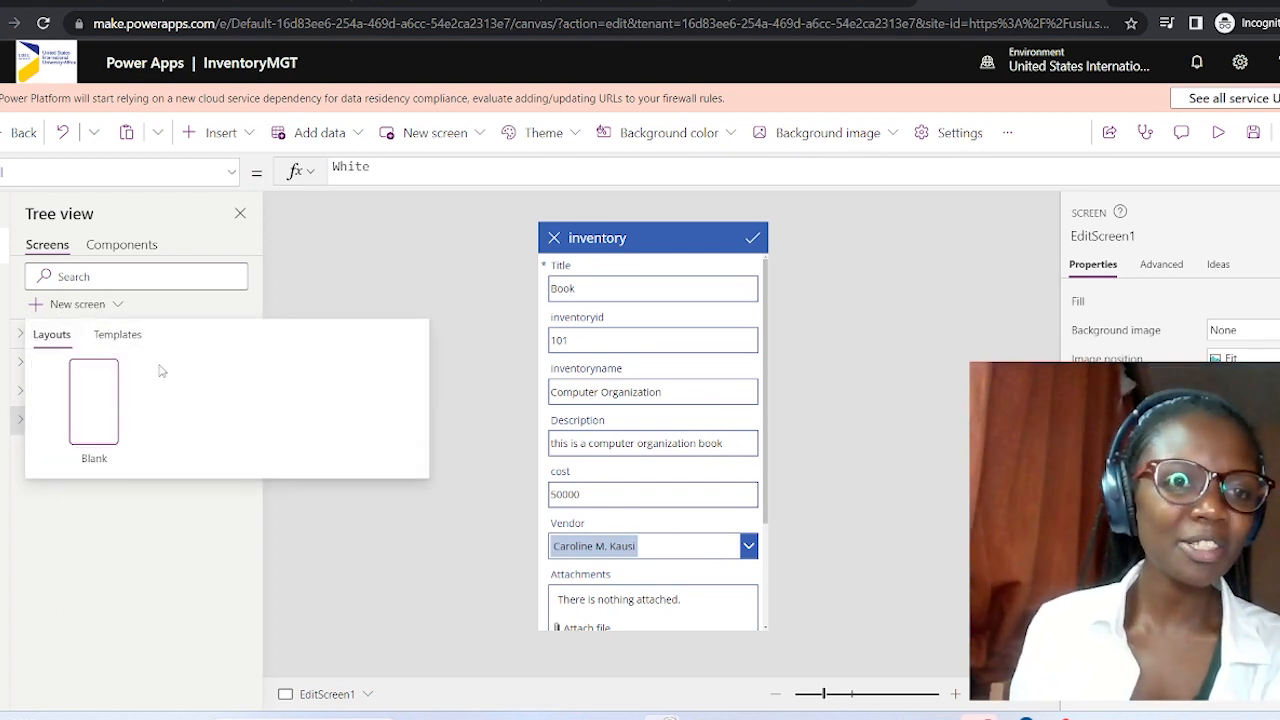
Add a Blank-layout screen from the New screen Templates list.
{"action": "left_click", "coordinate": [125, 346]}
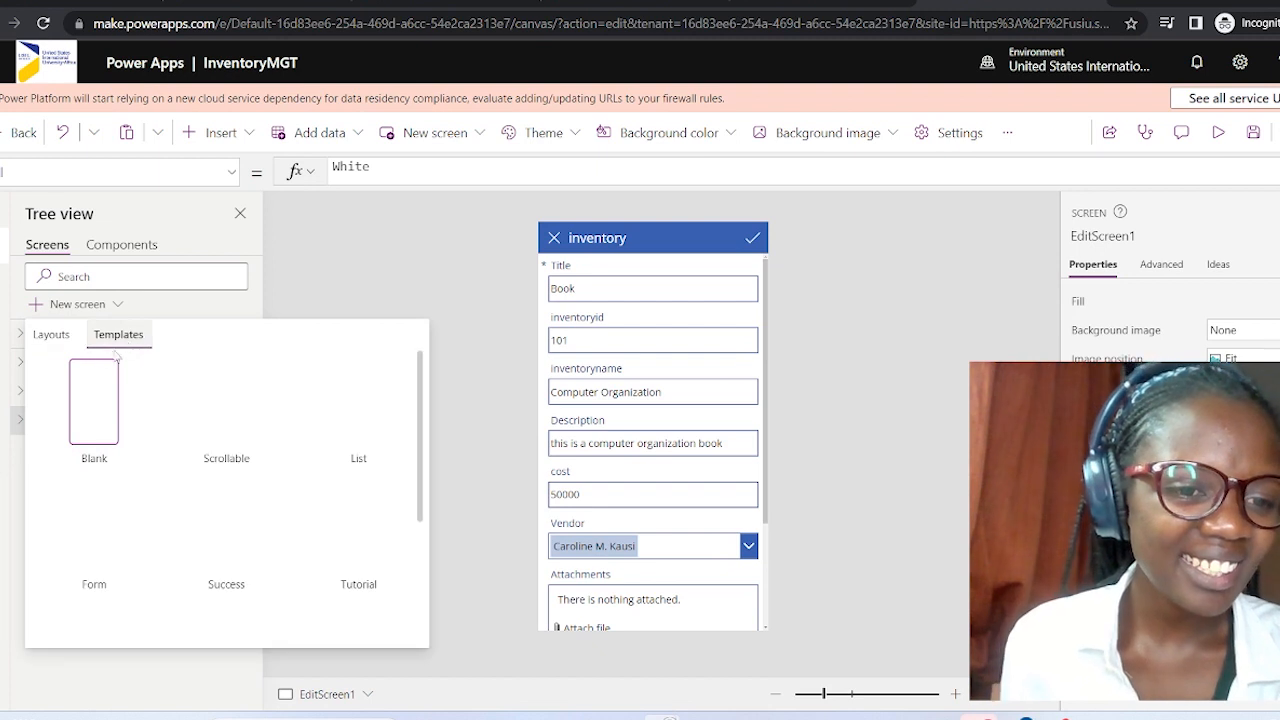
{"action": "scroll", "coordinate": [363, 495], "scroll_direction": "down", "scroll_amount": 1}
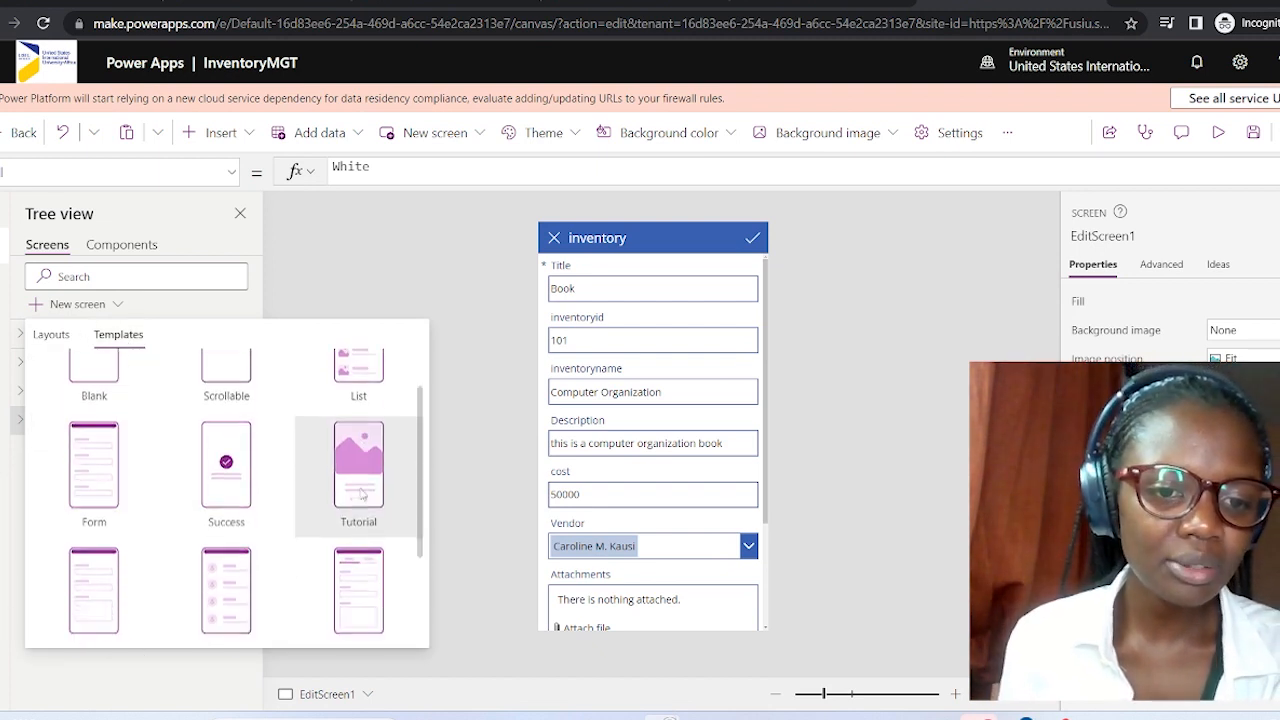
{"action": "scroll", "coordinate": [363, 495], "scroll_direction": "down", "scroll_amount": 2}
{"action": "scroll", "coordinate": [363, 495], "scroll_direction": "down", "scroll_amount": 1}
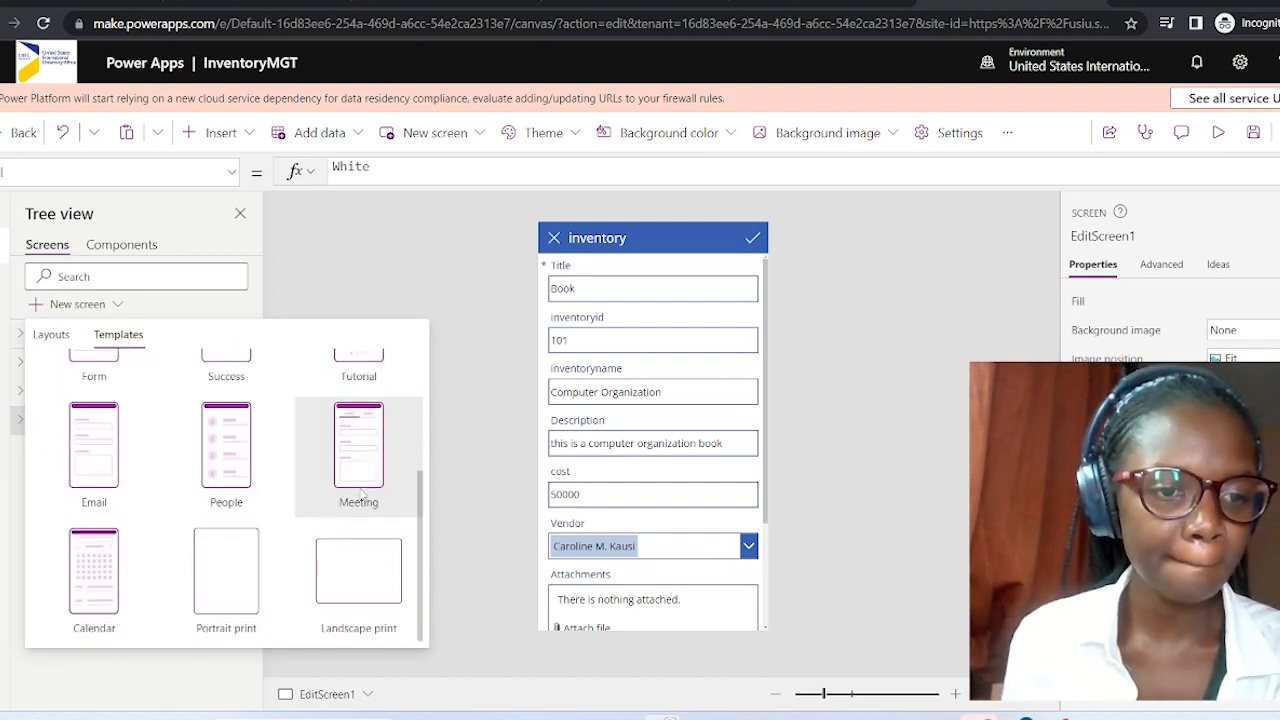
{"action": "scroll", "coordinate": [363, 495], "scroll_direction": "up", "scroll_amount": 4}
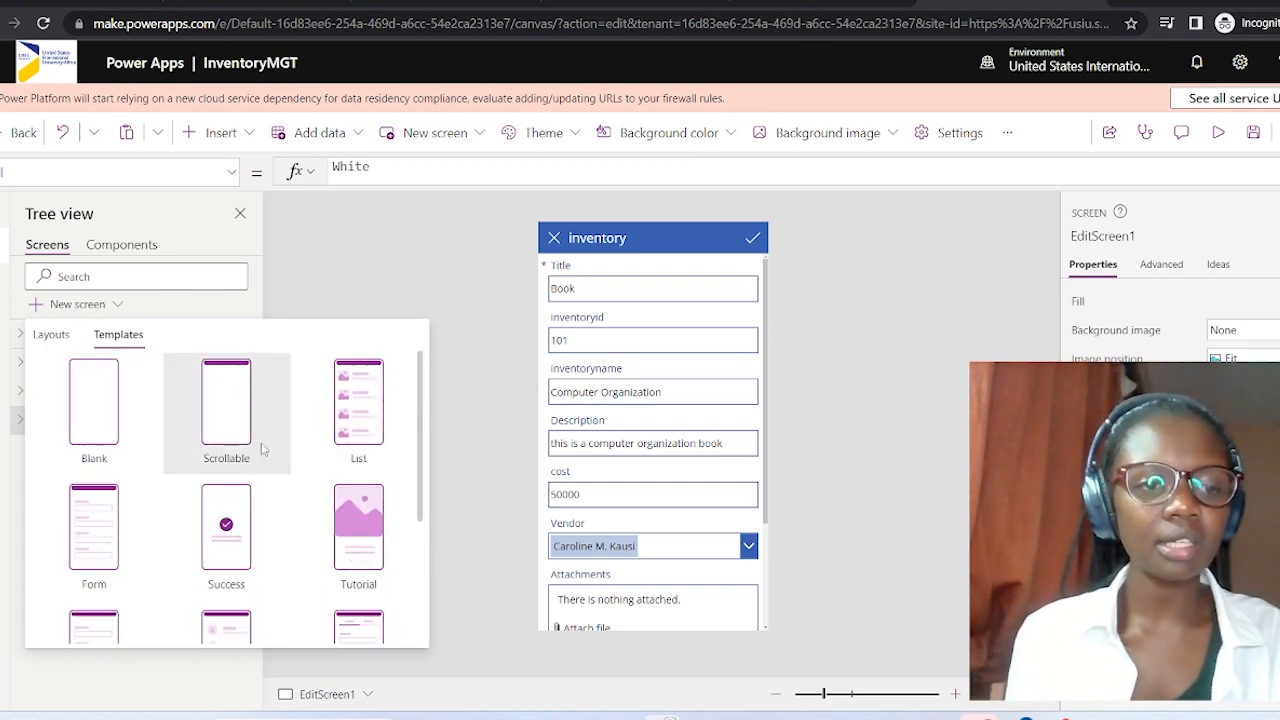
{"action": "left_click", "coordinate": [93, 395]}
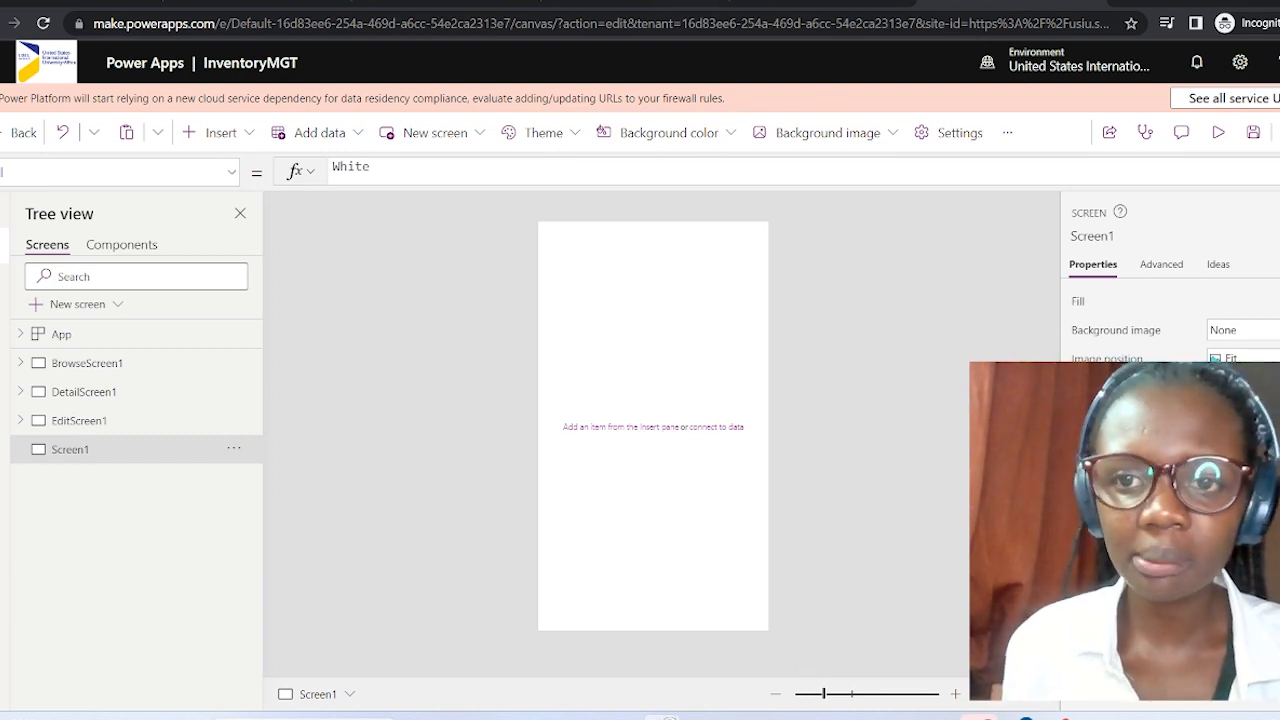
Browse the Insert menu's Icons category, then reopen Insert to show the Popular controls.
{"action": "left_click", "coordinate": [256, 136]}
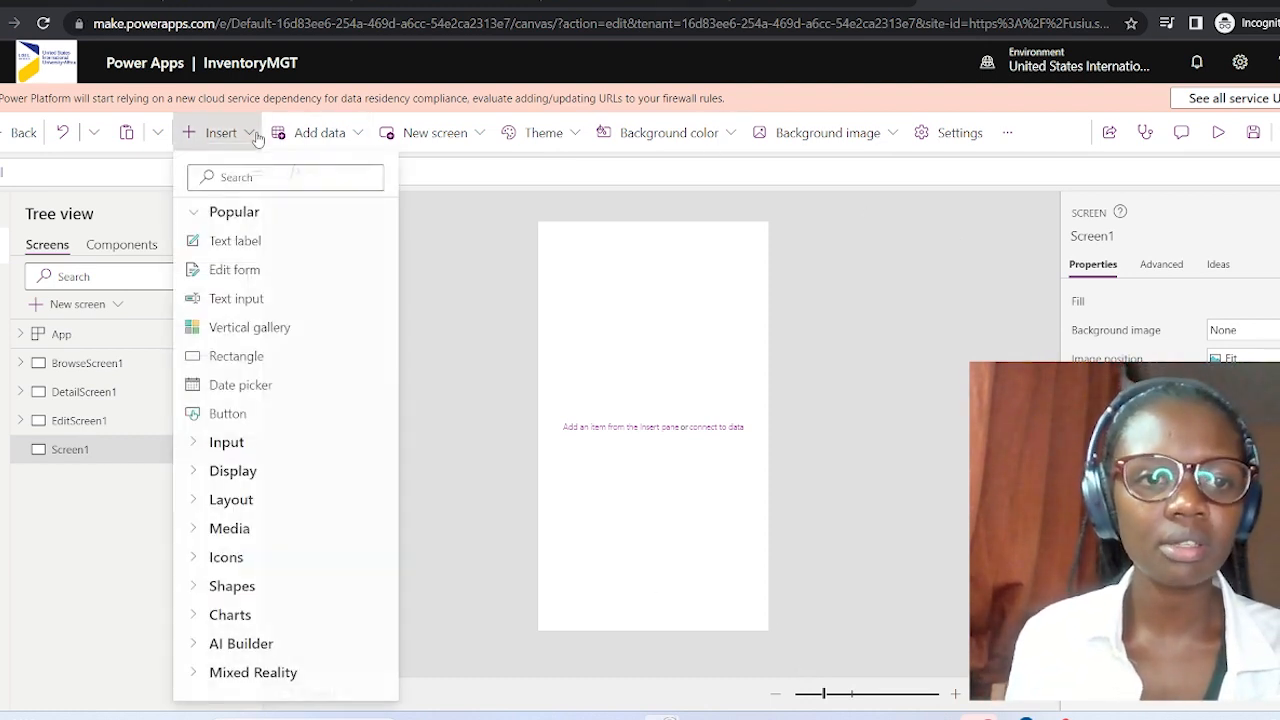
{"action": "left_click", "coordinate": [192, 558]}
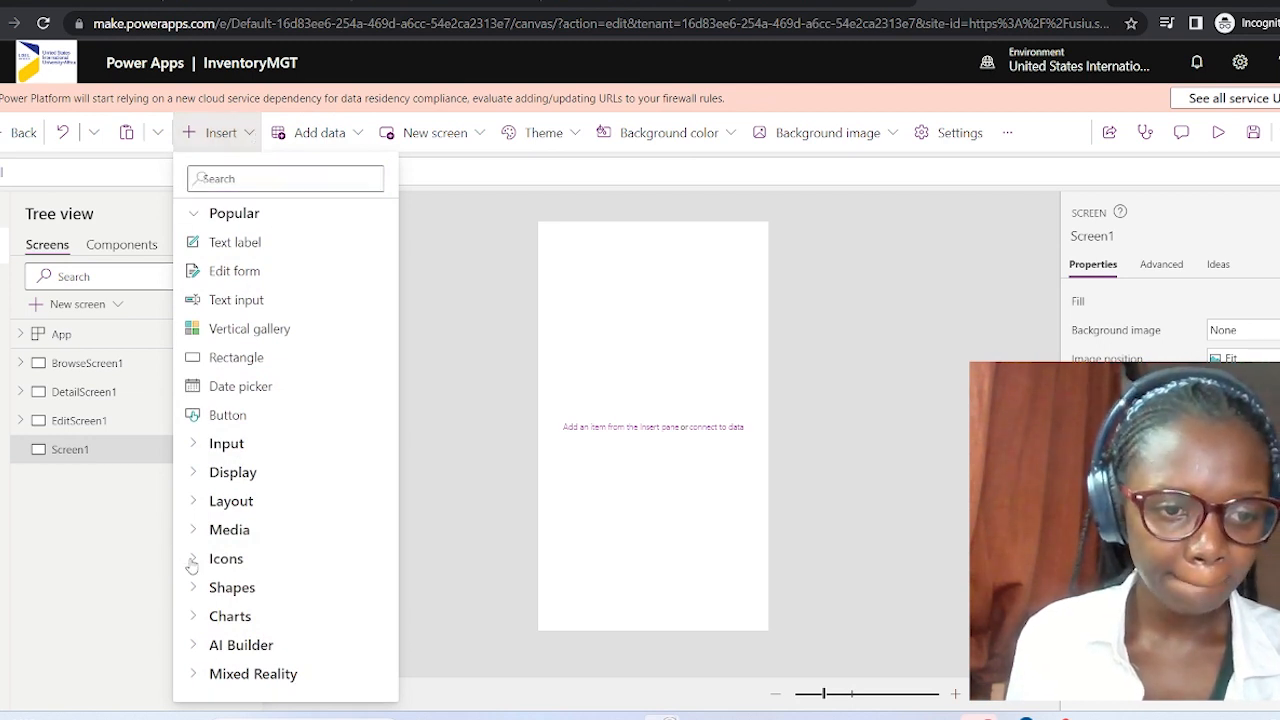
{"action": "scroll", "coordinate": [318, 539], "scroll_direction": "down", "scroll_amount": 3}
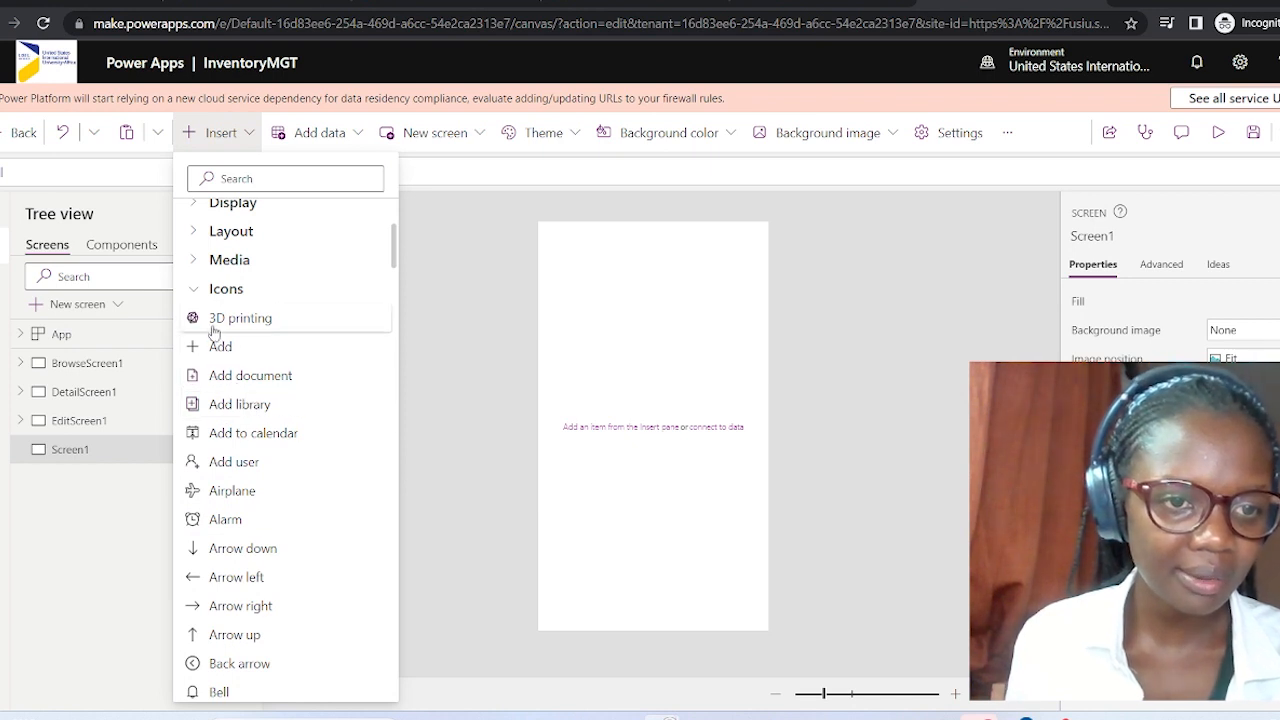
{"action": "scroll", "coordinate": [229, 450], "scroll_direction": "down", "scroll_amount": 6}
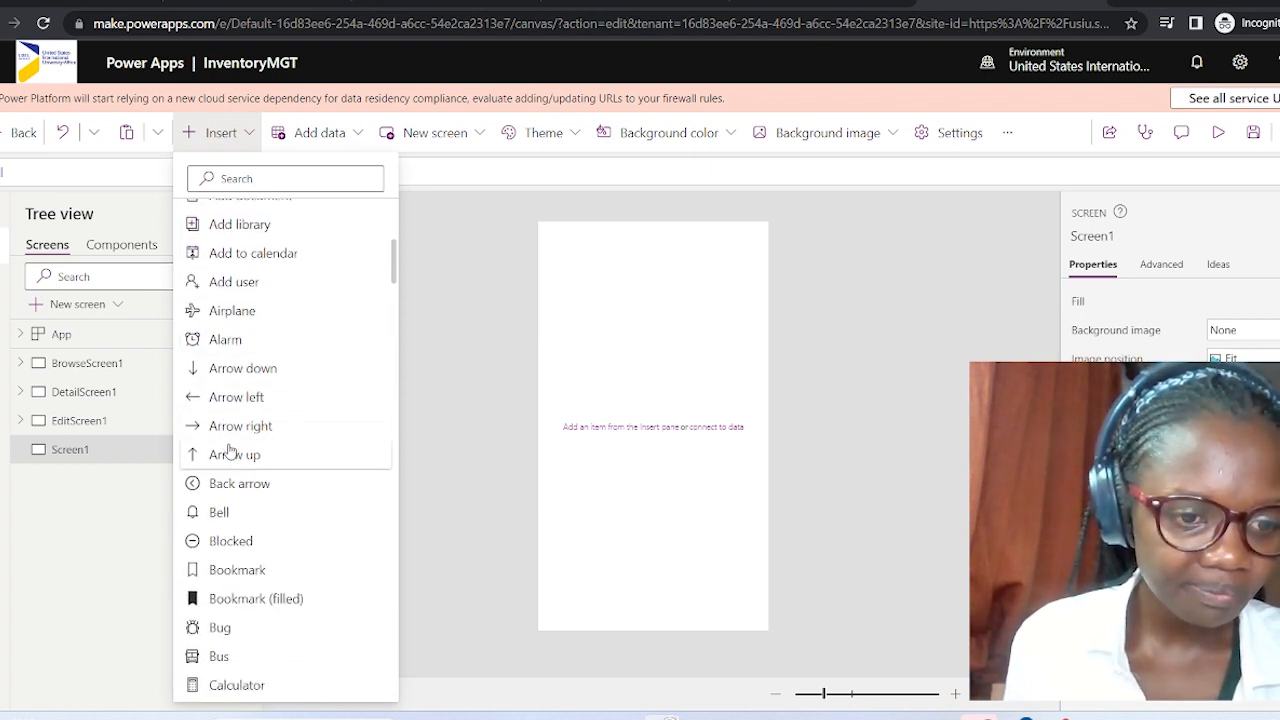
{"action": "scroll", "coordinate": [229, 450], "scroll_direction": "down", "scroll_amount": 5}
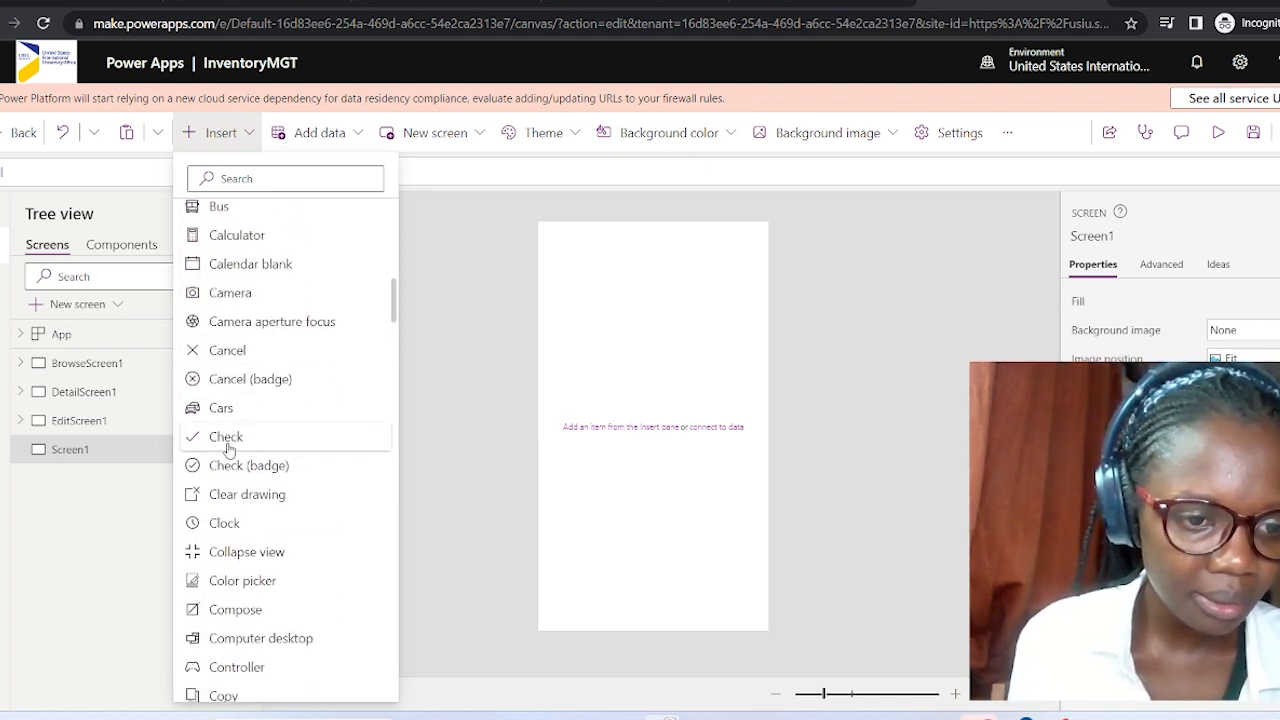
{"action": "scroll", "coordinate": [229, 450], "scroll_direction": "down", "scroll_amount": 3}
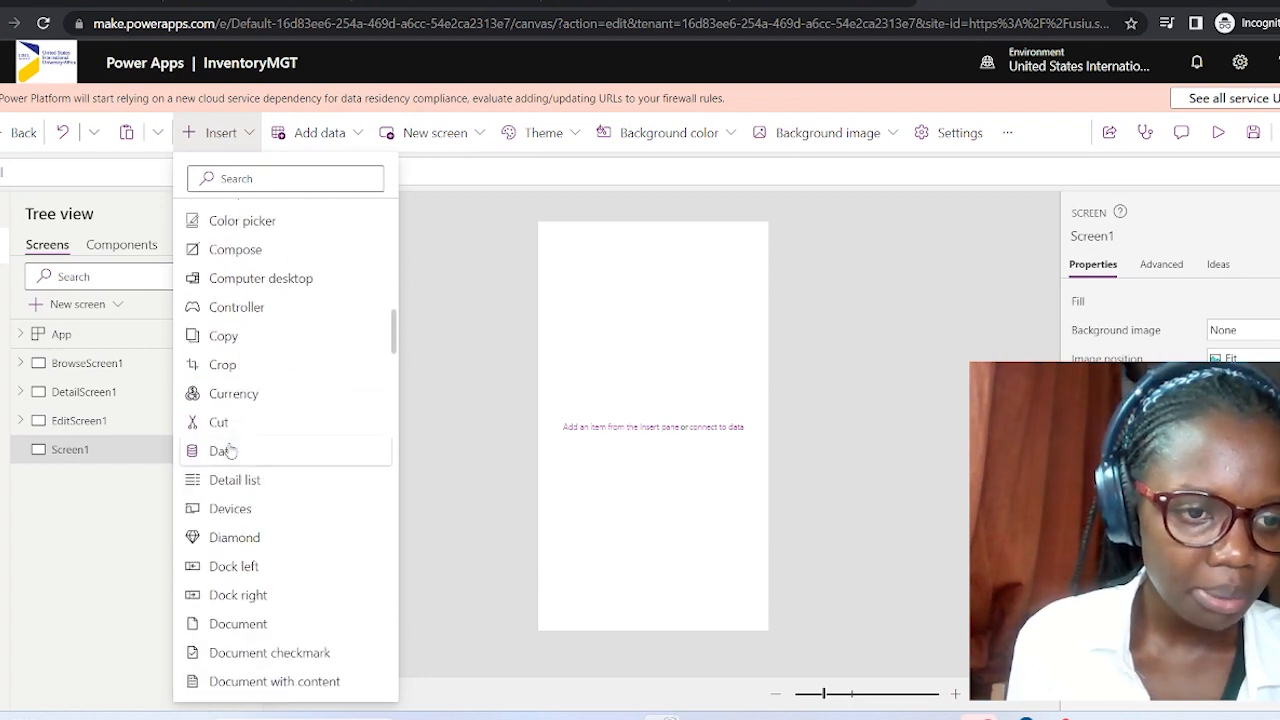
{"action": "scroll", "coordinate": [263, 428], "scroll_direction": "down", "scroll_amount": 2}
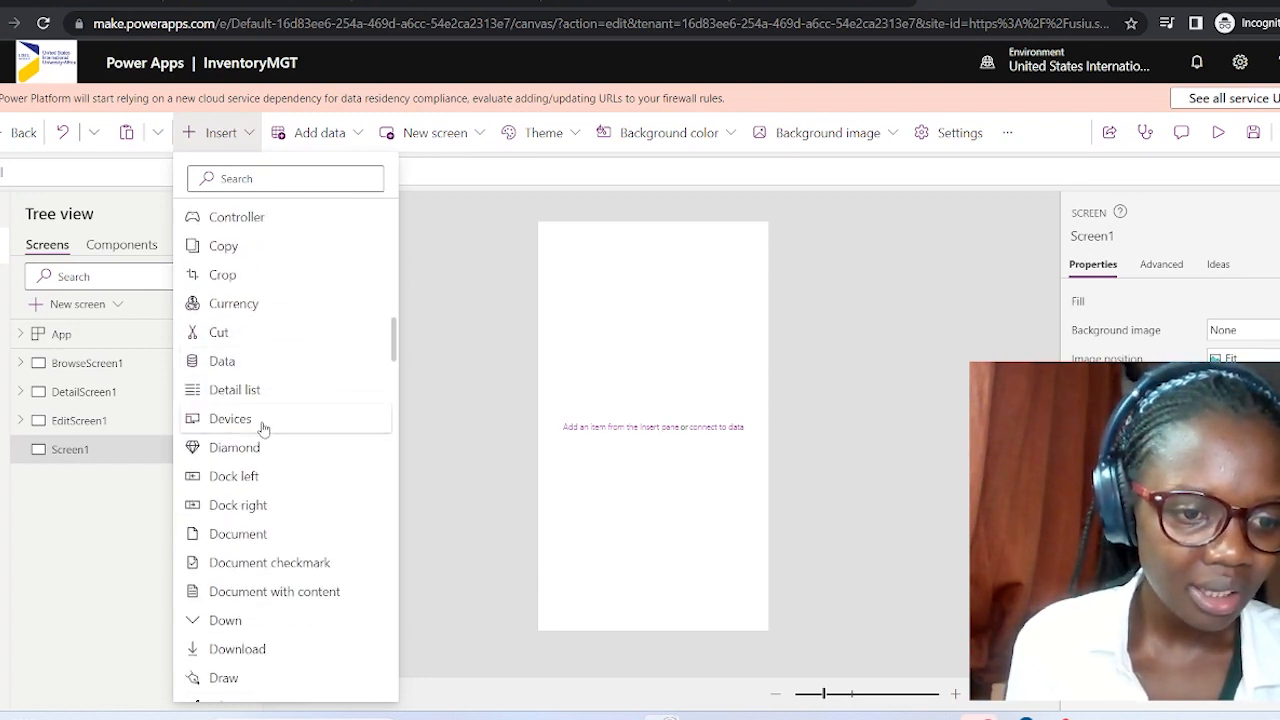
{"action": "scroll", "coordinate": [263, 428], "scroll_direction": "down", "scroll_amount": 10}
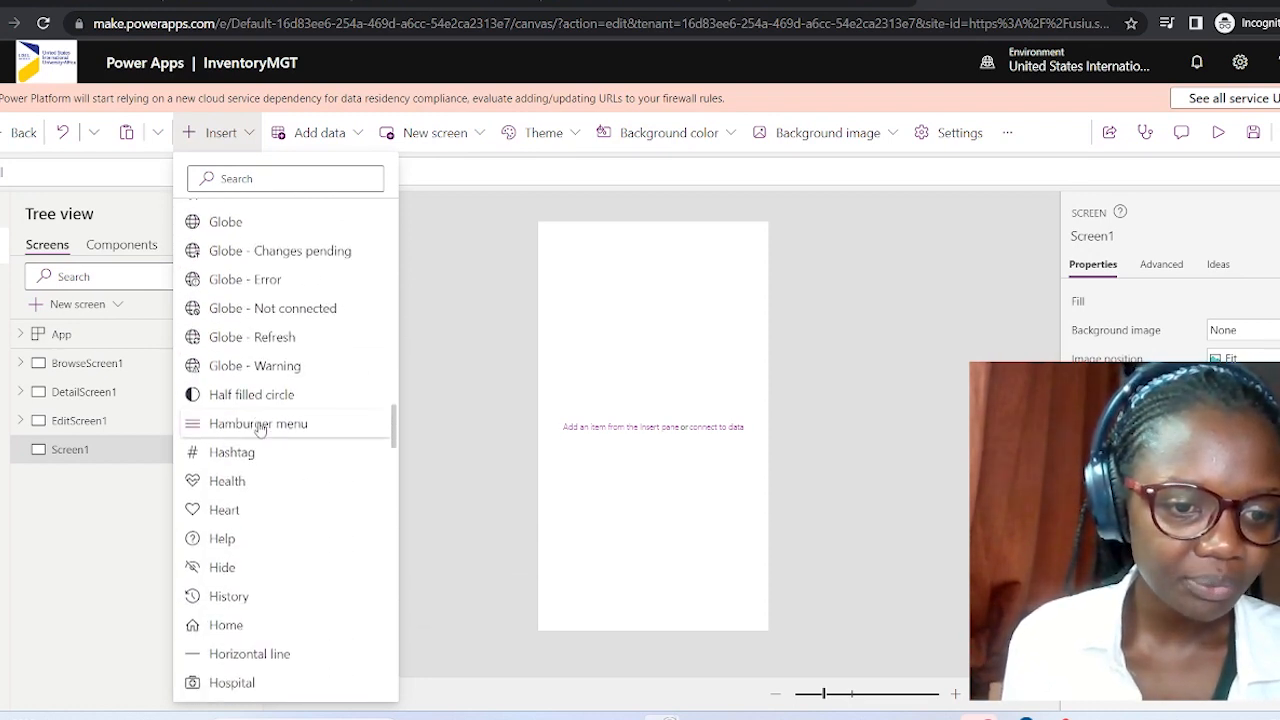
{"action": "scroll", "coordinate": [259, 428], "scroll_direction": "down", "scroll_amount": 10}
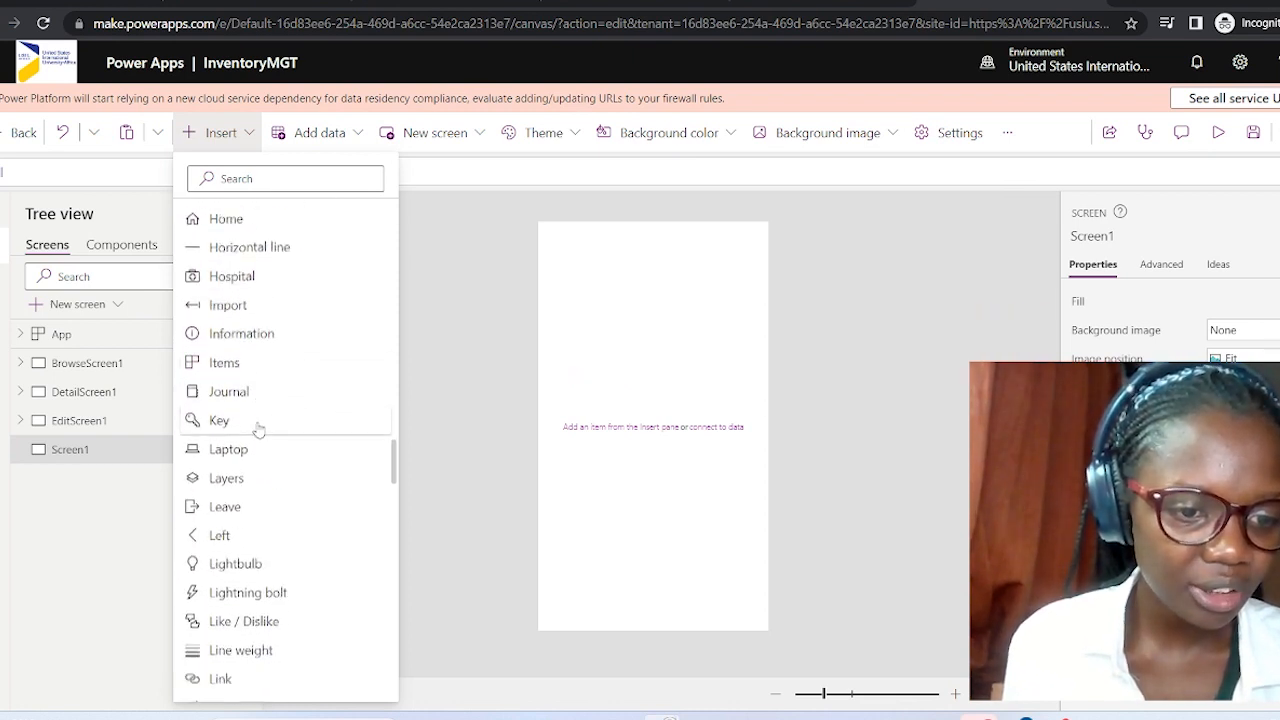
{"action": "scroll", "coordinate": [259, 428], "scroll_direction": "down", "scroll_amount": 10}
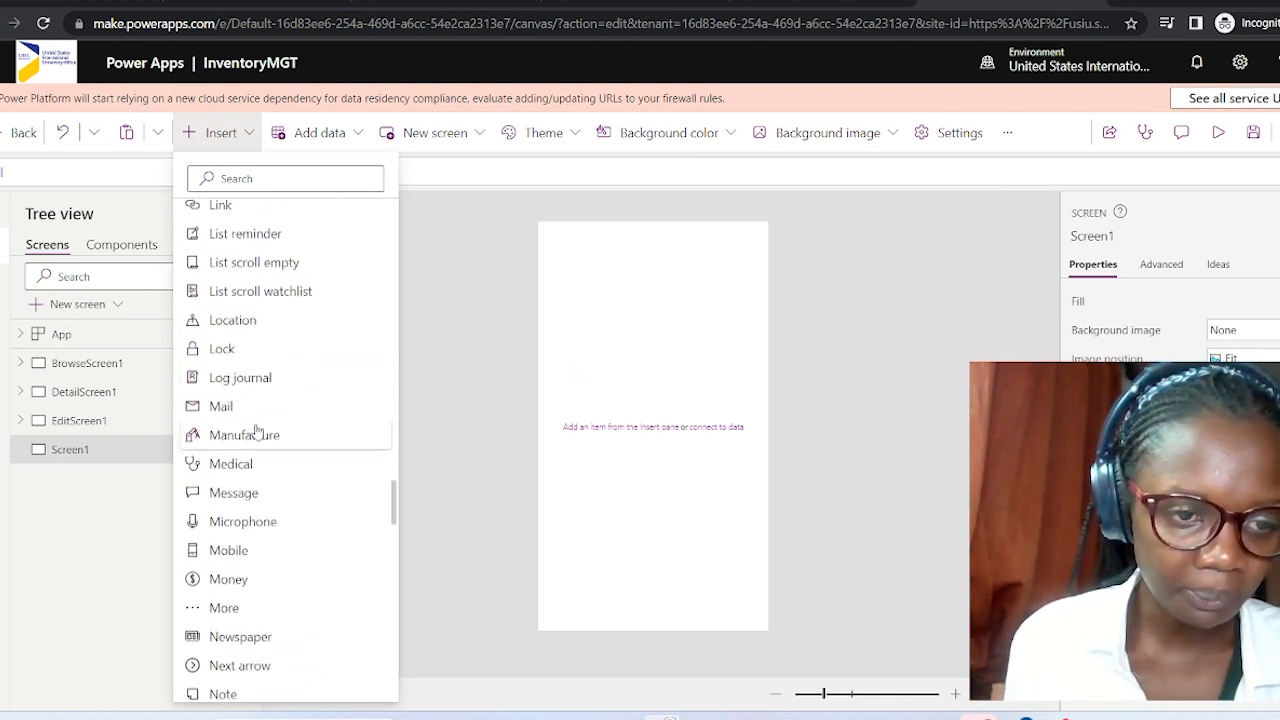
{"action": "scroll", "coordinate": [257, 430], "scroll_direction": "down", "scroll_amount": 2}
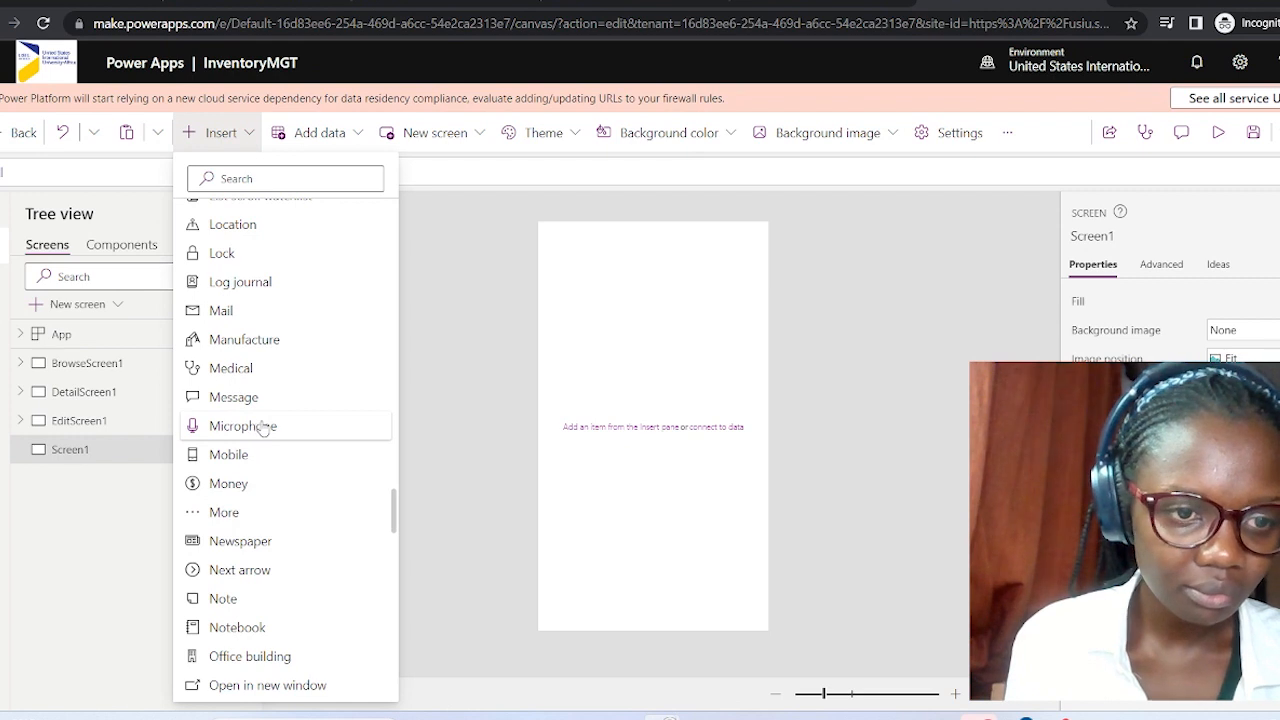
{"action": "scroll", "coordinate": [314, 370], "scroll_direction": "up", "scroll_amount": 12}
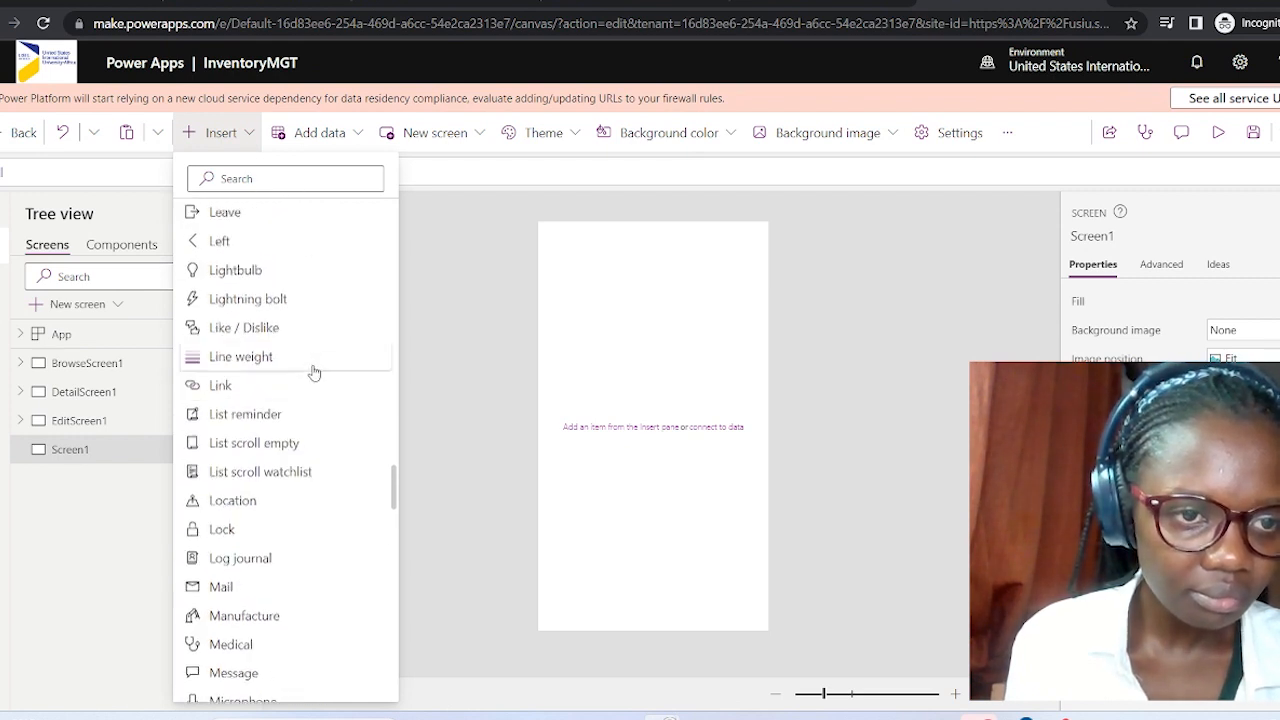
{"action": "left_click", "coordinate": [597, 290]}
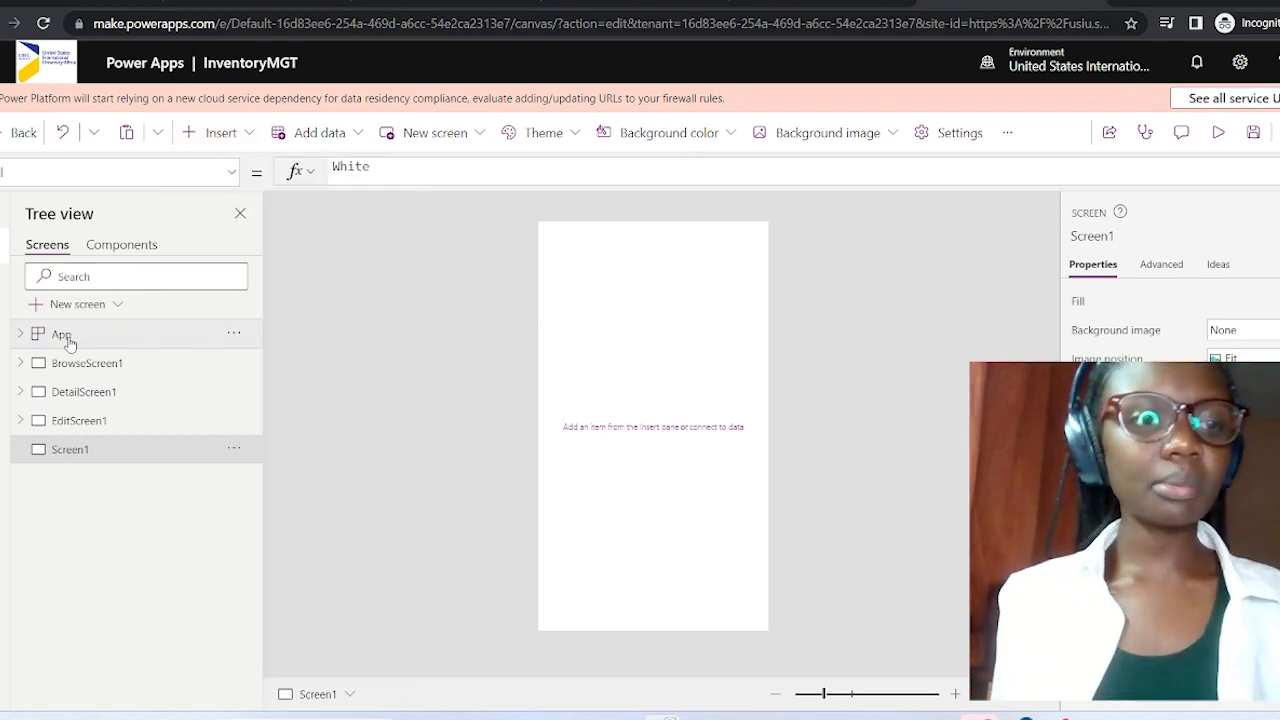
{"action": "left_click", "coordinate": [243, 134]}
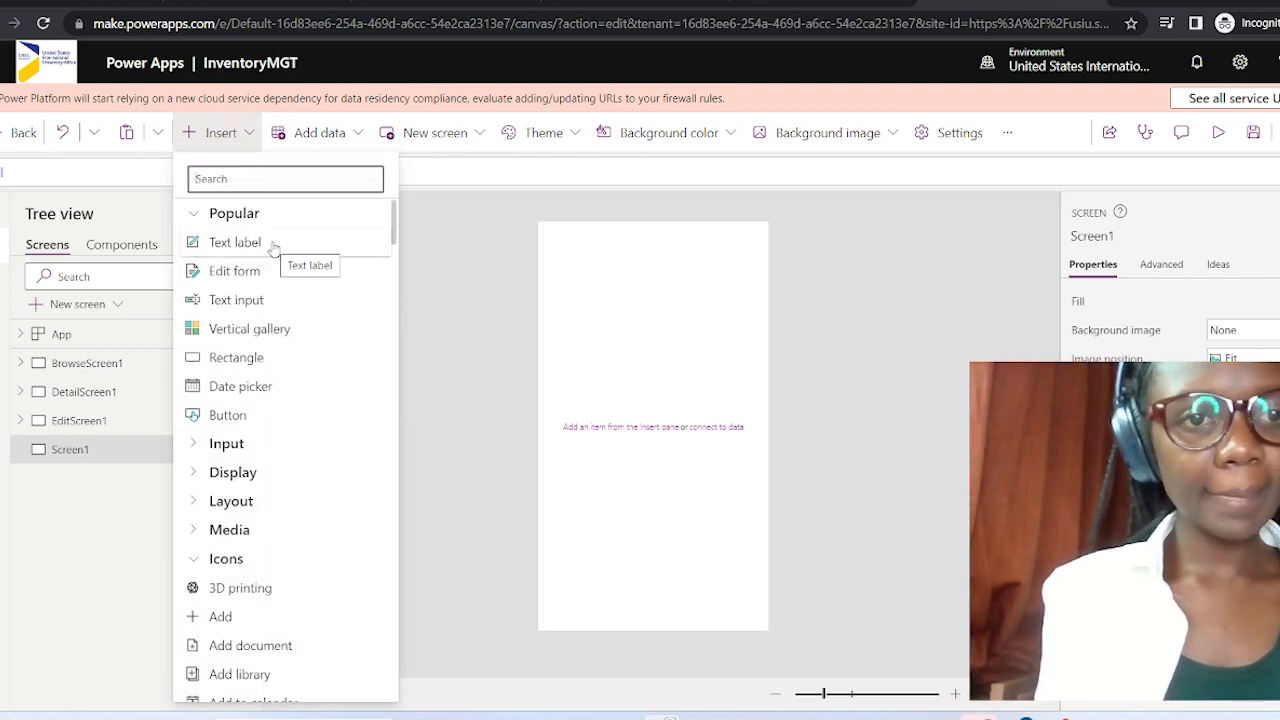
Insert a label on Screen1, stretch it into a tall frame, and open its Border color picker.
{"action": "left_click", "coordinate": [272, 246]}
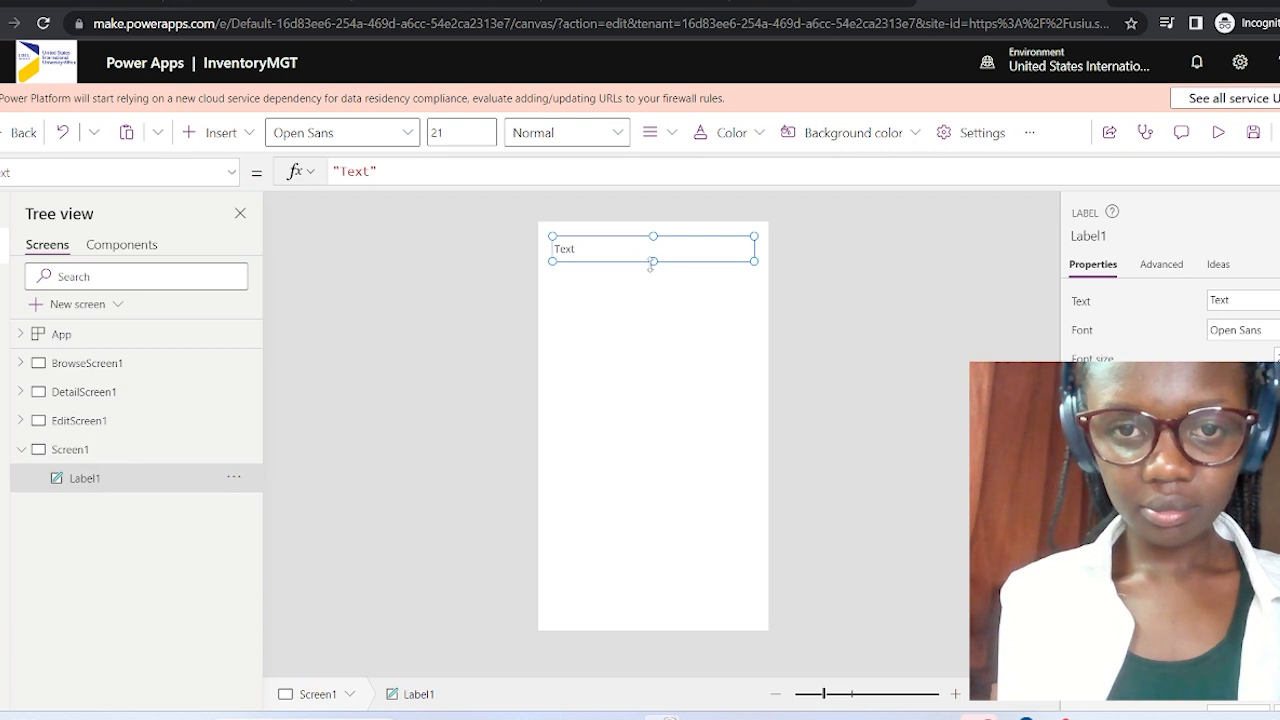
{"action": "left_click_drag", "start_coordinate": [651, 263], "coordinate": [631, 594]}
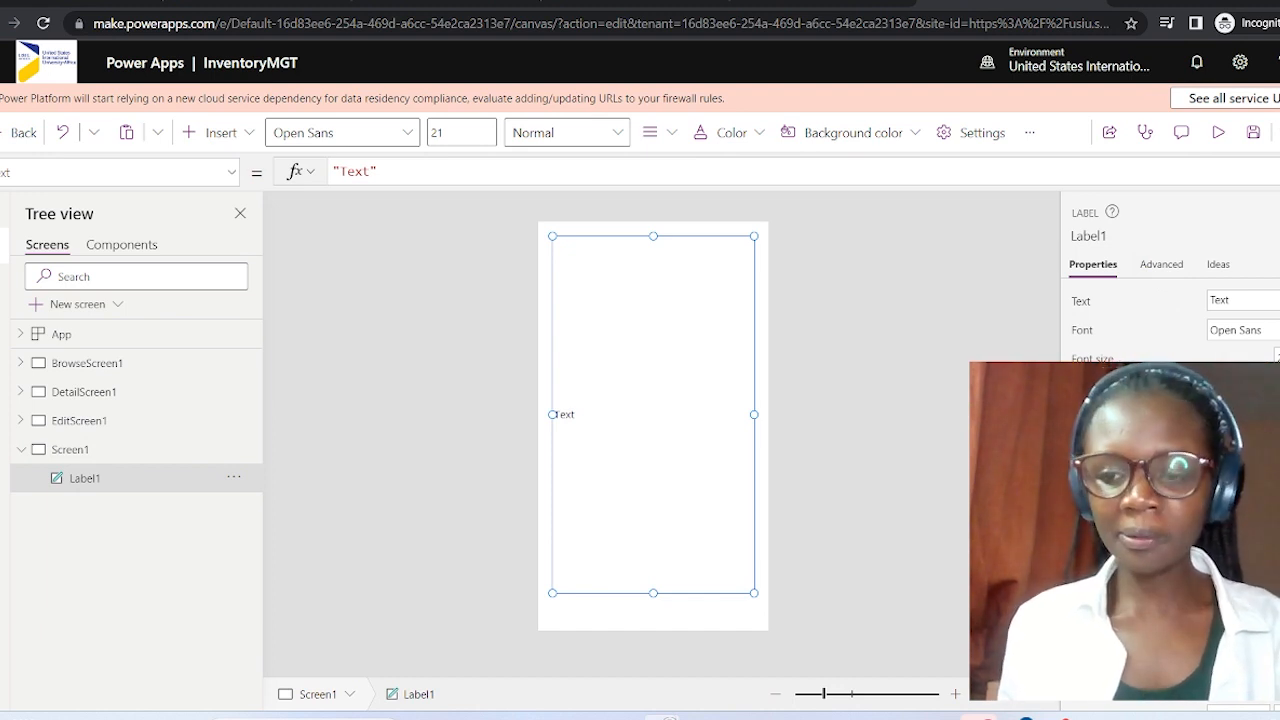
{"action": "scroll", "coordinate": [1165, 320], "scroll_direction": "down", "scroll_amount": 5}
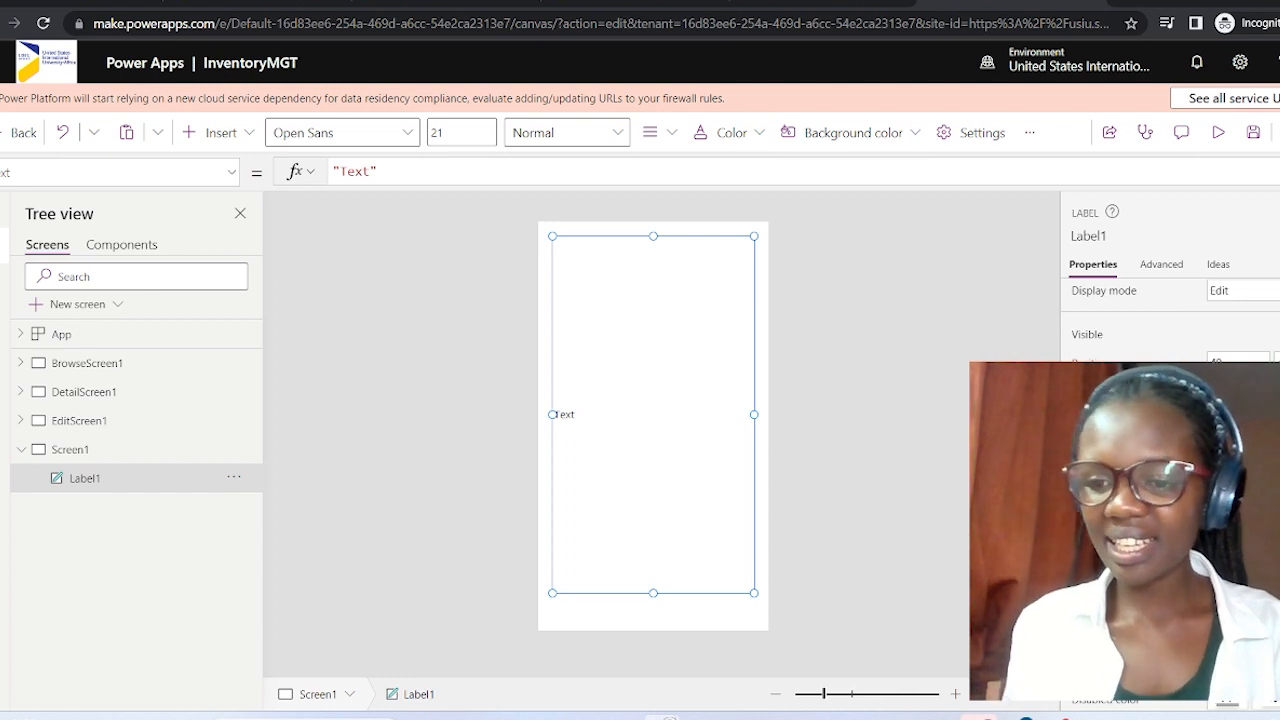
{"action": "left_click", "coordinate": [1228, 580]}
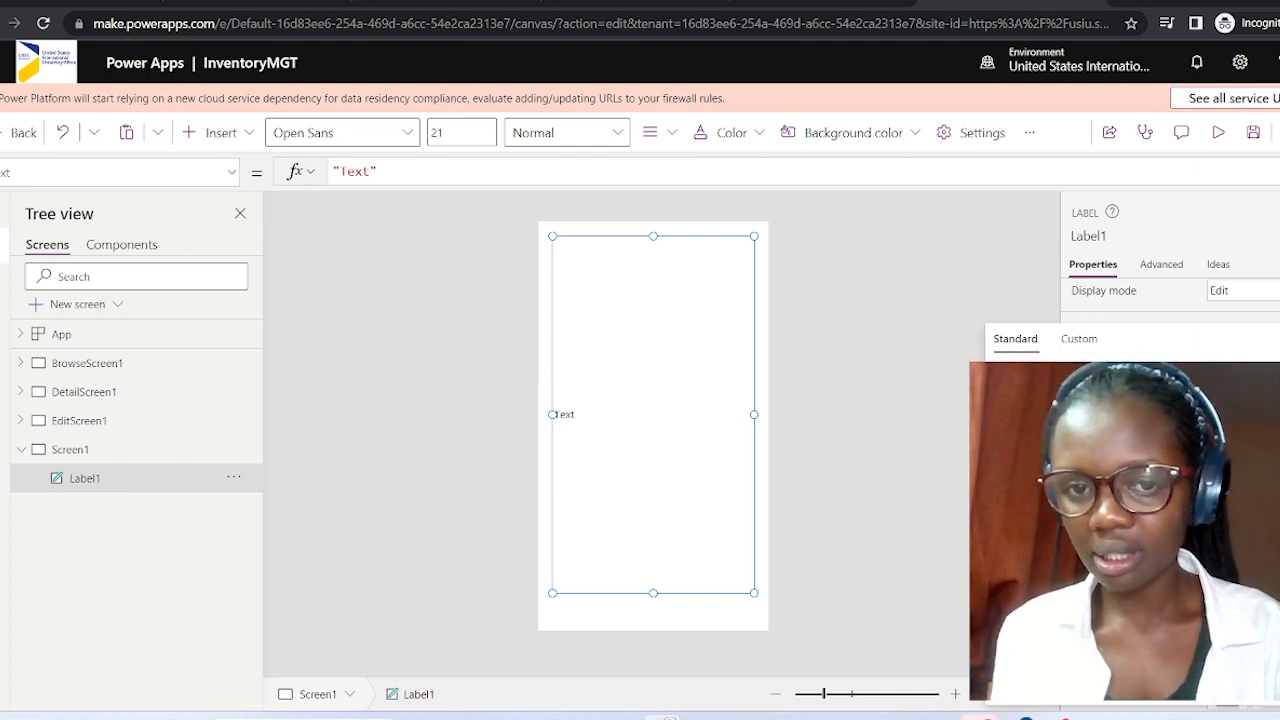
Give Label1 a dark red border colour and a thick border.
{"action": "left_click", "coordinate": [1204, 243]}
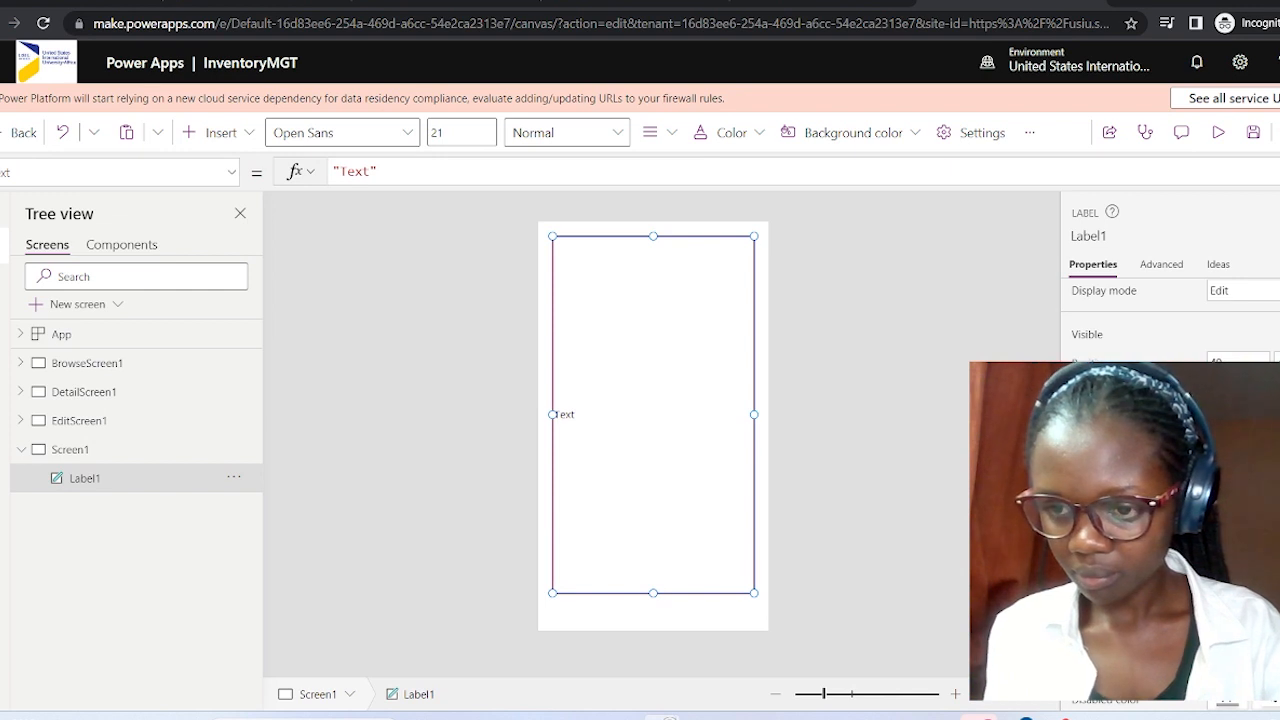
{"action": "scroll", "coordinate": [1165, 320], "scroll_direction": "down", "scroll_amount": 2}
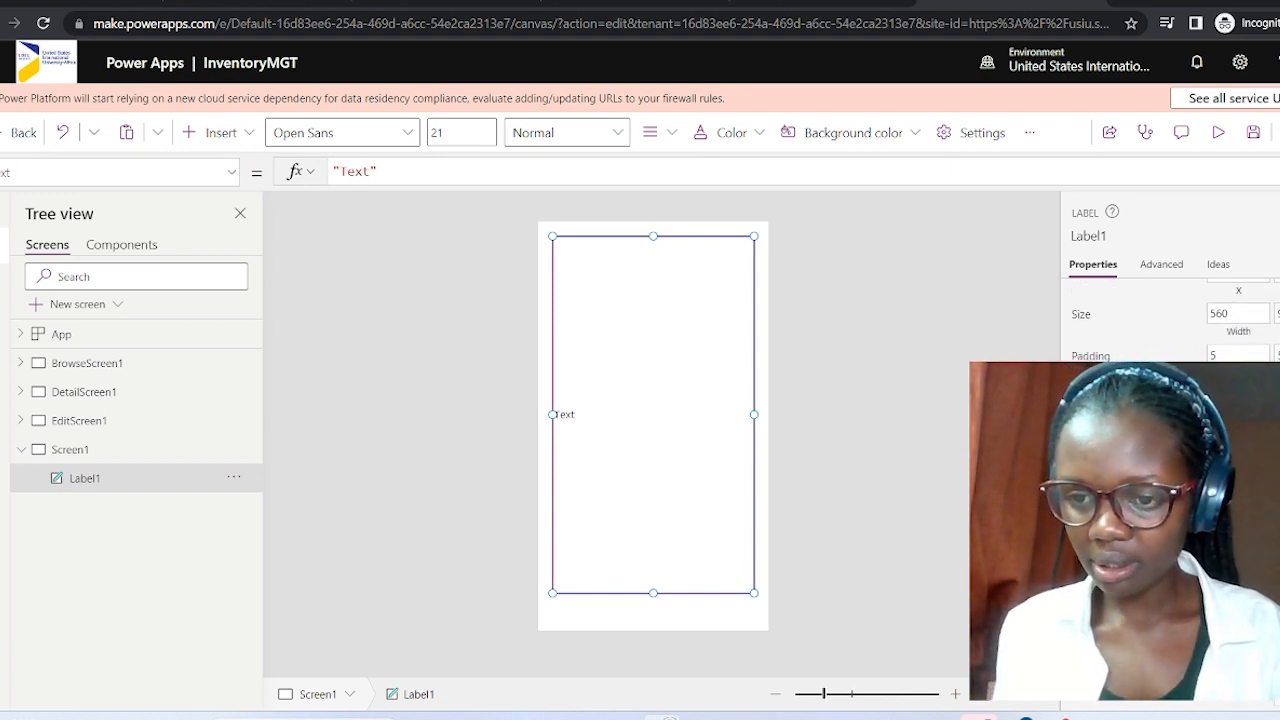
{"action": "scroll", "coordinate": [1165, 320], "scroll_direction": "up", "scroll_amount": 5}
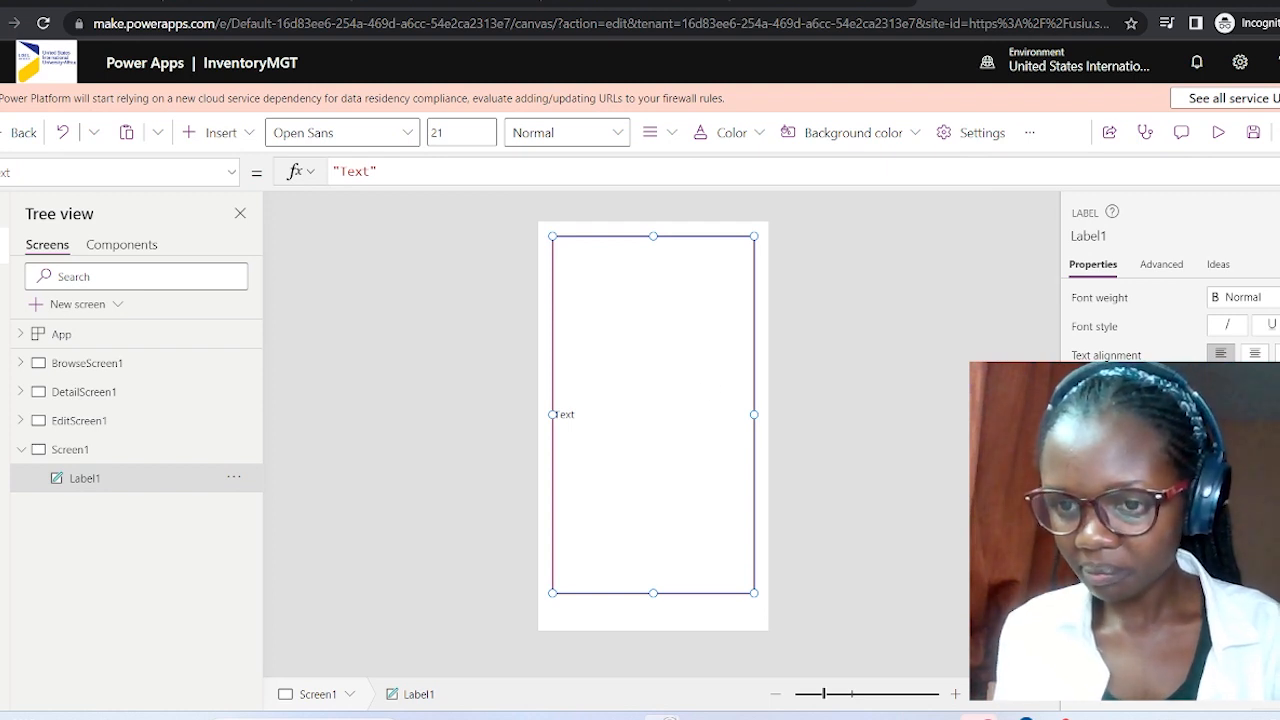
{"action": "scroll", "coordinate": [1165, 300], "scroll_direction": "down", "scroll_amount": 3}
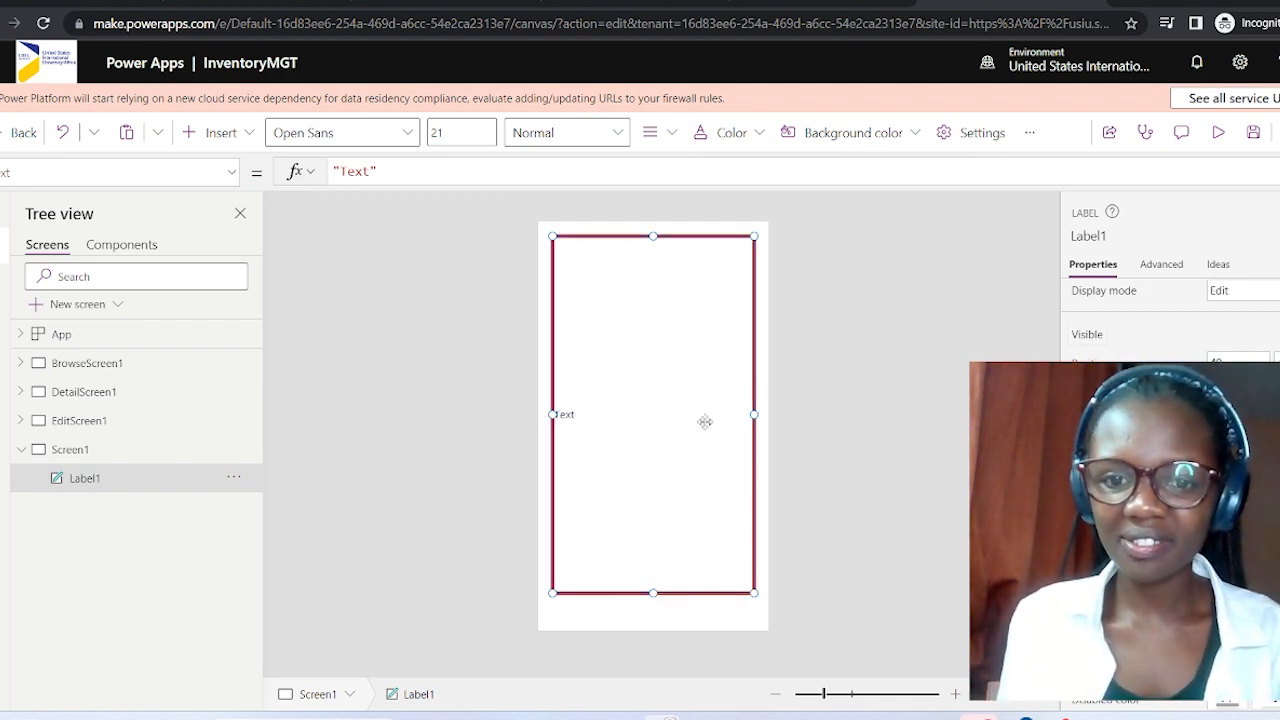
{"action": "scroll", "coordinate": [1249, 291], "scroll_direction": "up", "scroll_amount": 5}
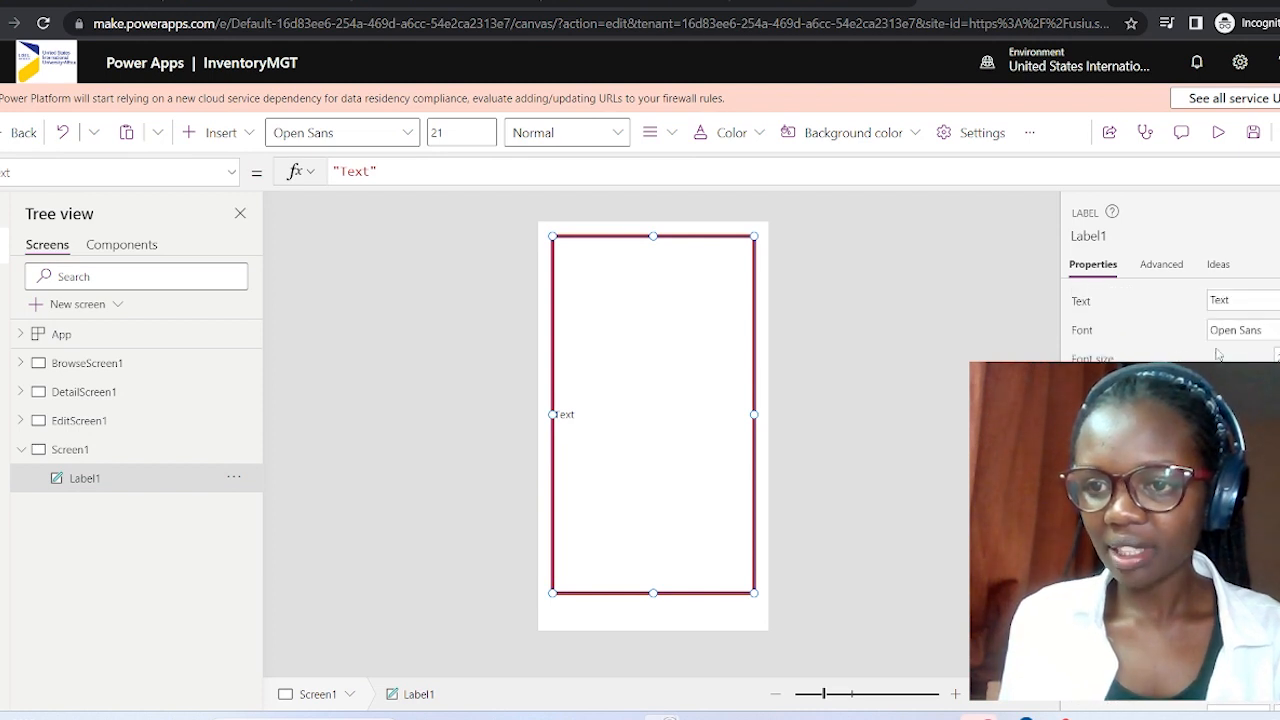
Delete Label1's placeholder 'Text' so the dark-red-bordered frame shows nothing.
{"action": "double_click", "coordinate": [1236, 296]}
{"action": "key", "text": "BackSpace"}
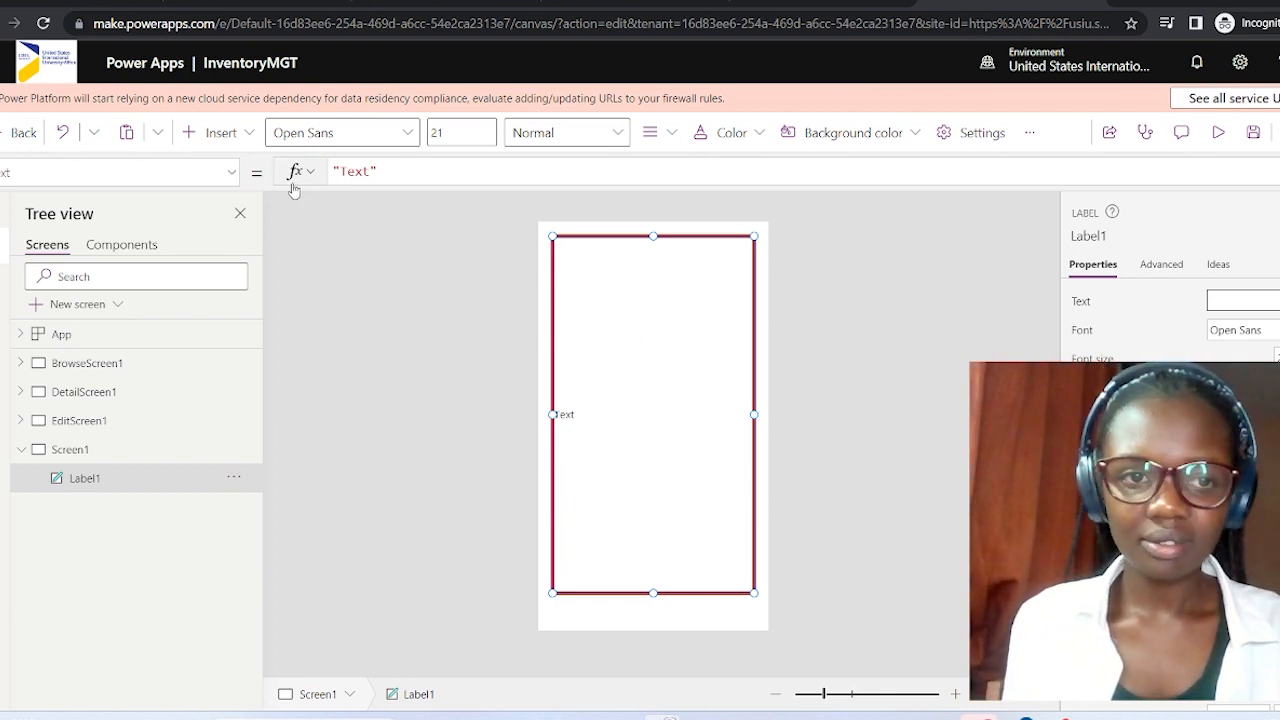
{"action": "left_click", "coordinate": [629, 310]}
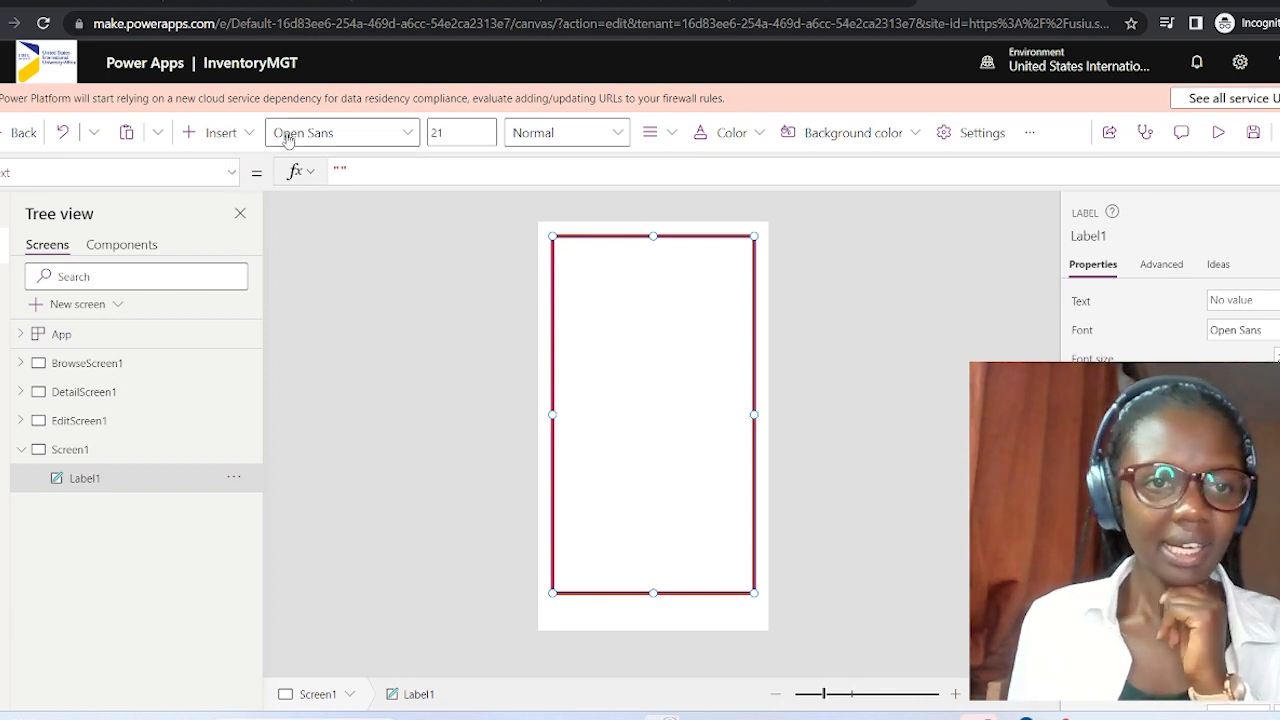
{"action": "left_click", "coordinate": [250, 132]}
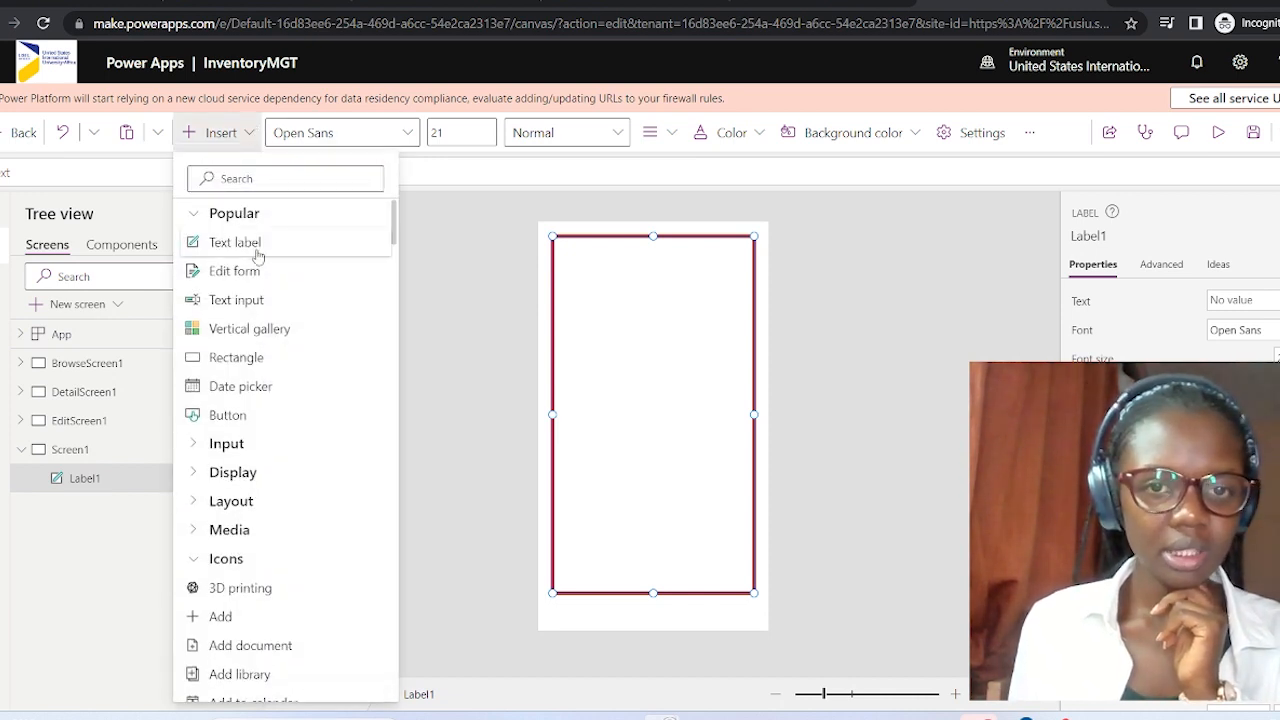
Insert a text label at the top of the frame reading 'Inventory System', centre-aligned.
{"action": "left_click", "coordinate": [238, 240]}
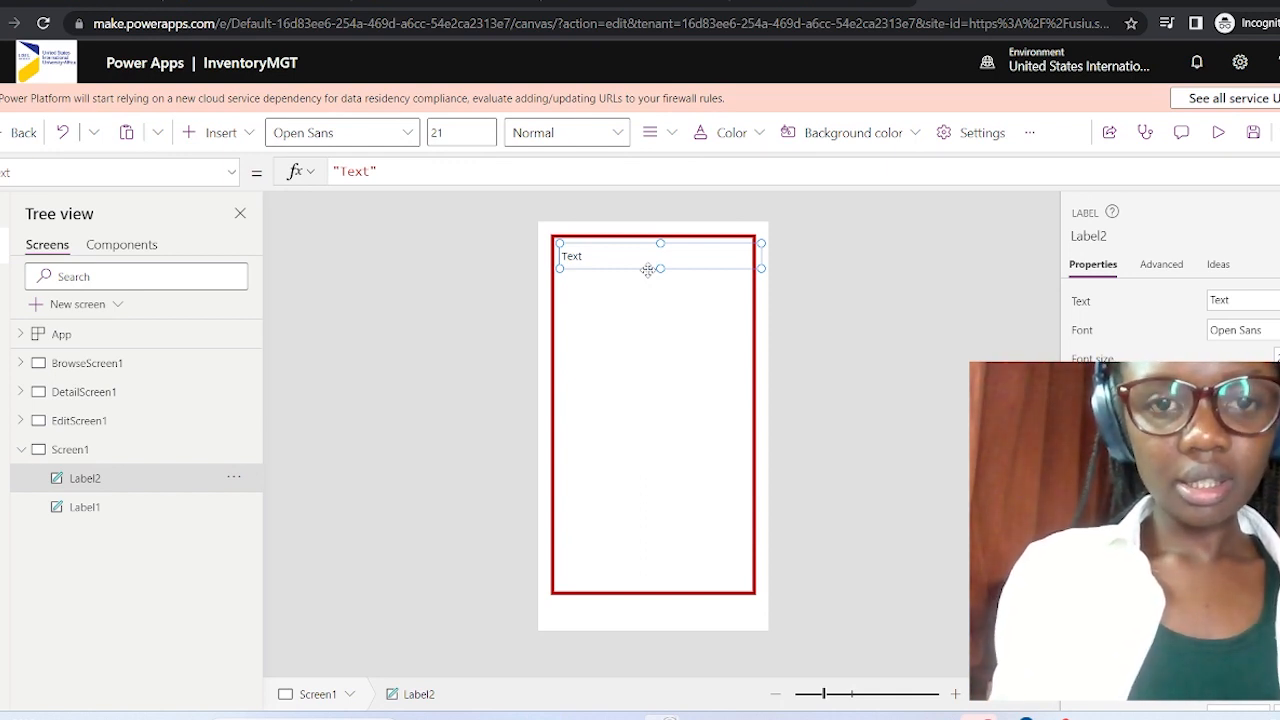
{"action": "left_click_drag", "start_coordinate": [648, 266], "coordinate": [643, 263]}
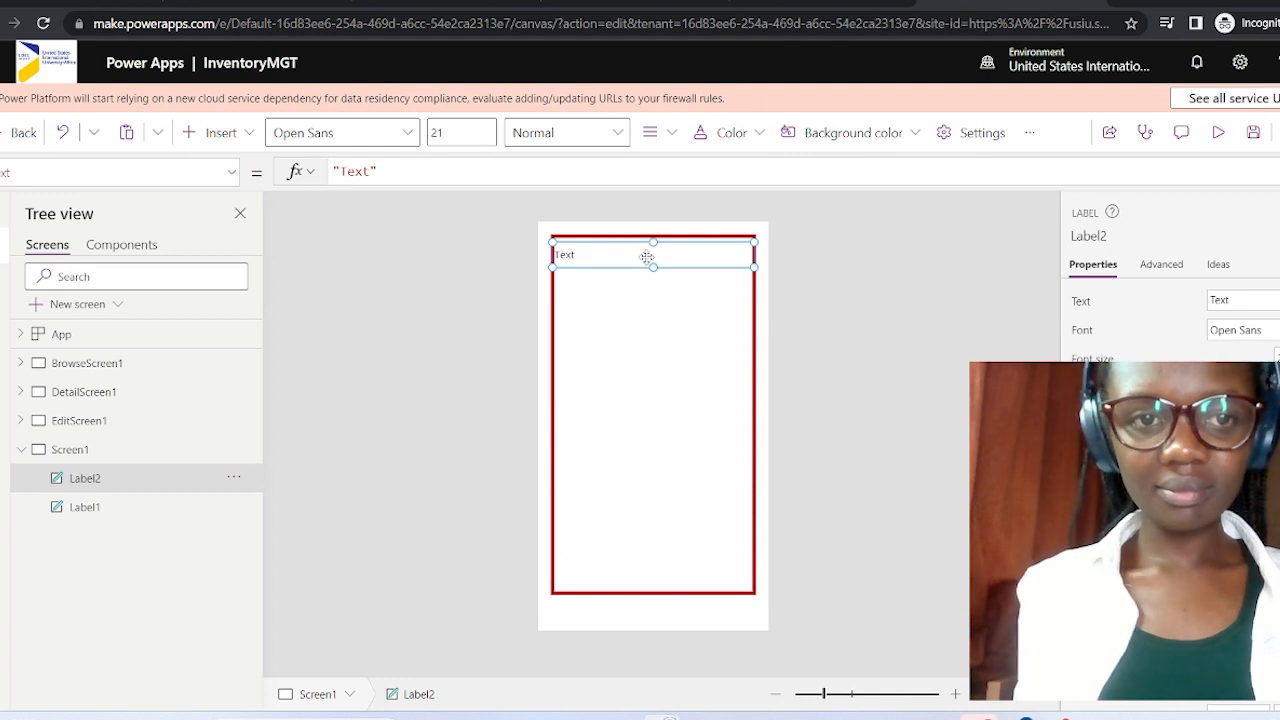
{"action": "left_click", "coordinate": [370, 171]}
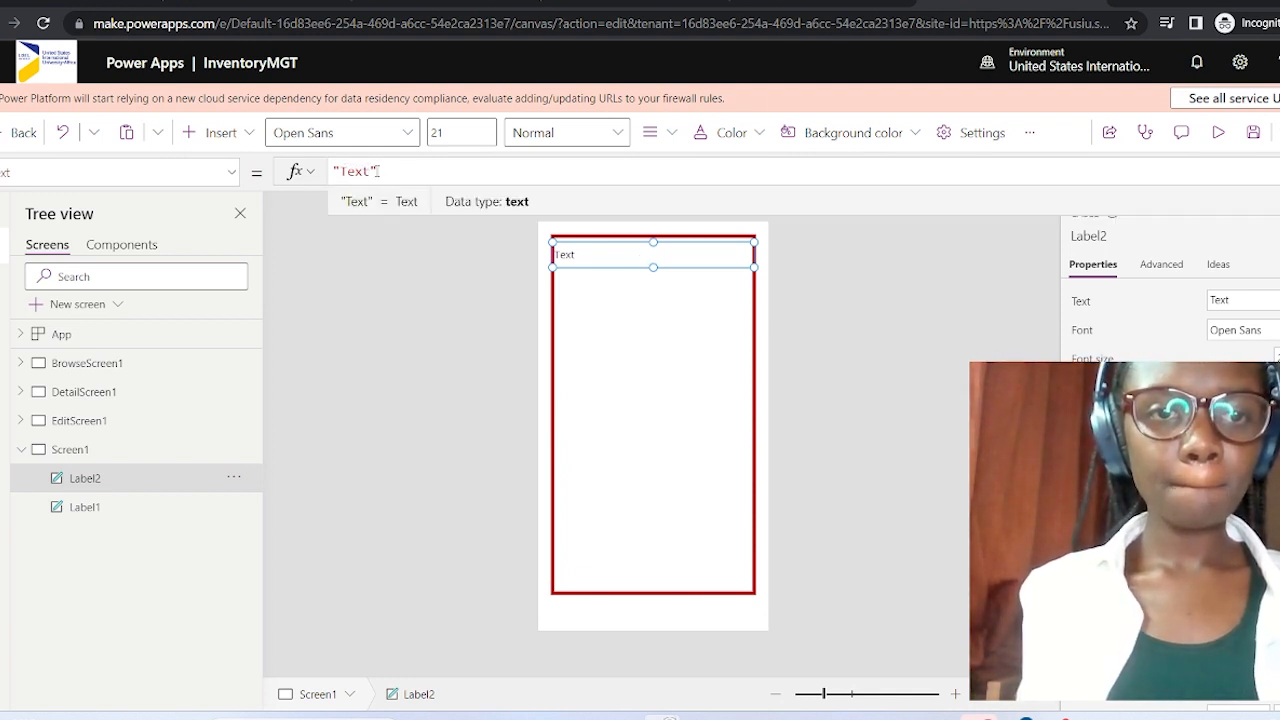
{"action": "left_click_drag", "start_coordinate": [371, 171], "coordinate": [340, 171]}
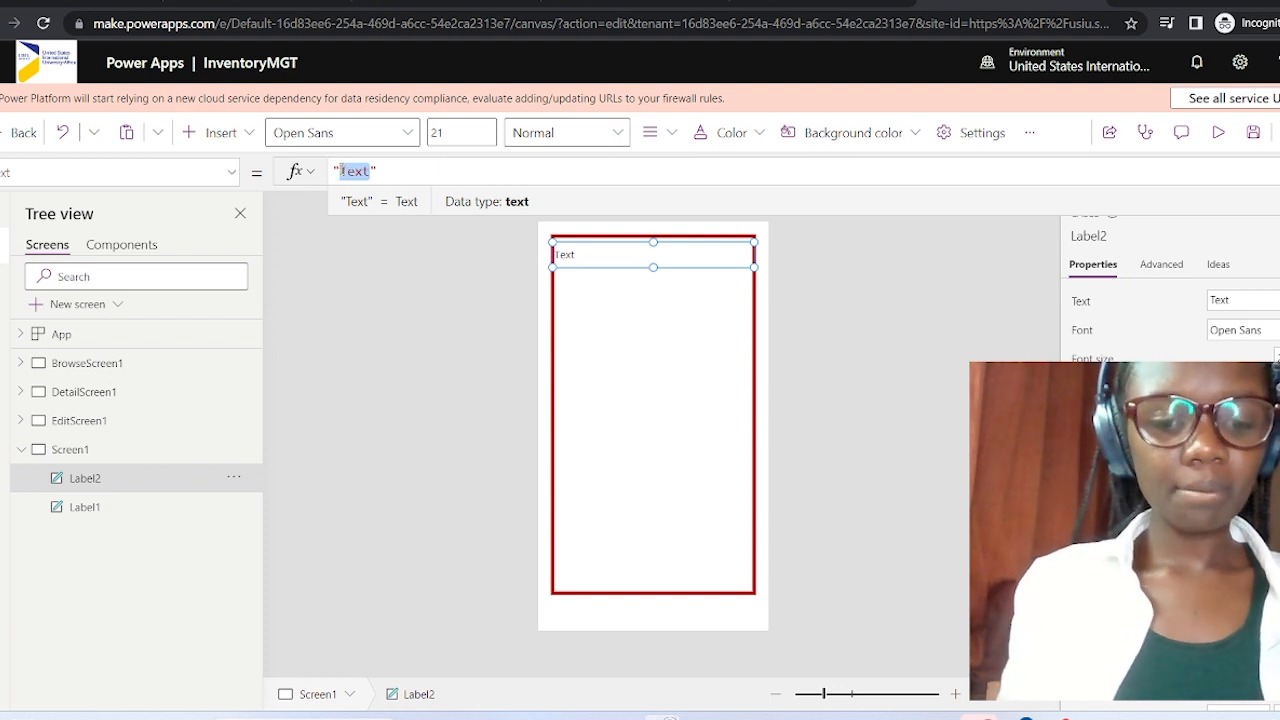
{"action": "type", "text": "Invento"}
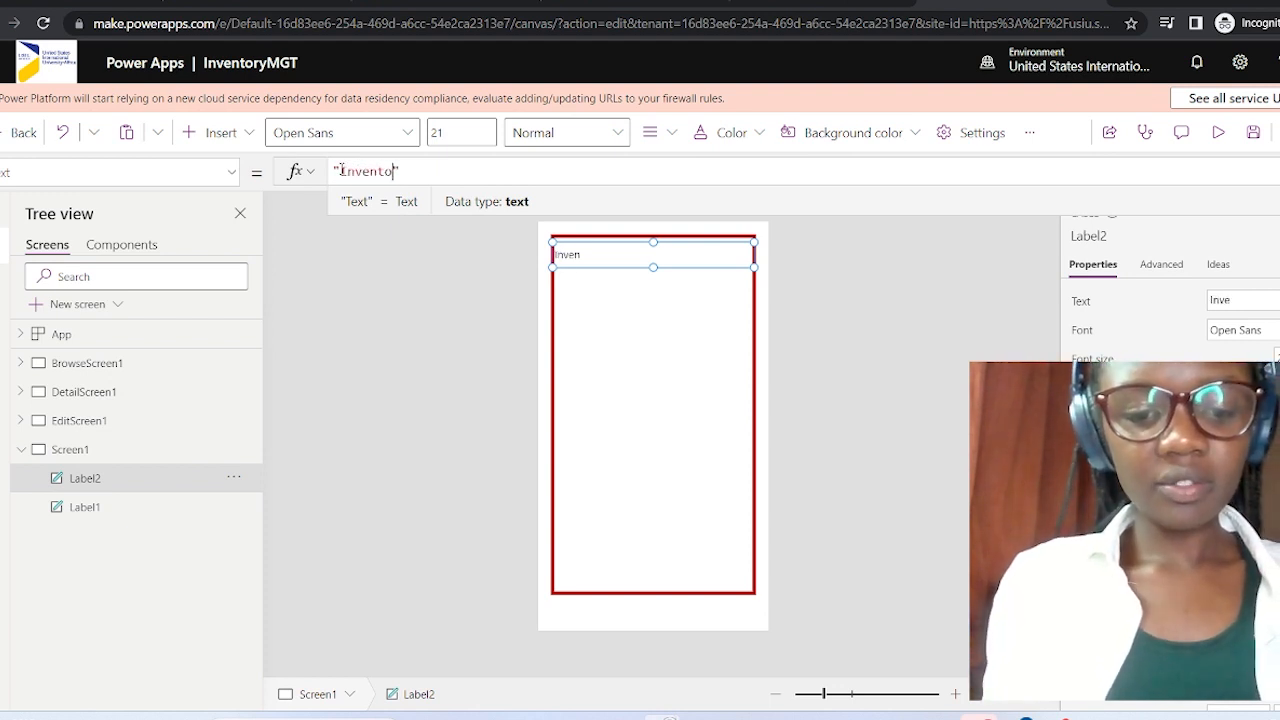
{"action": "type", "text": "ry "}
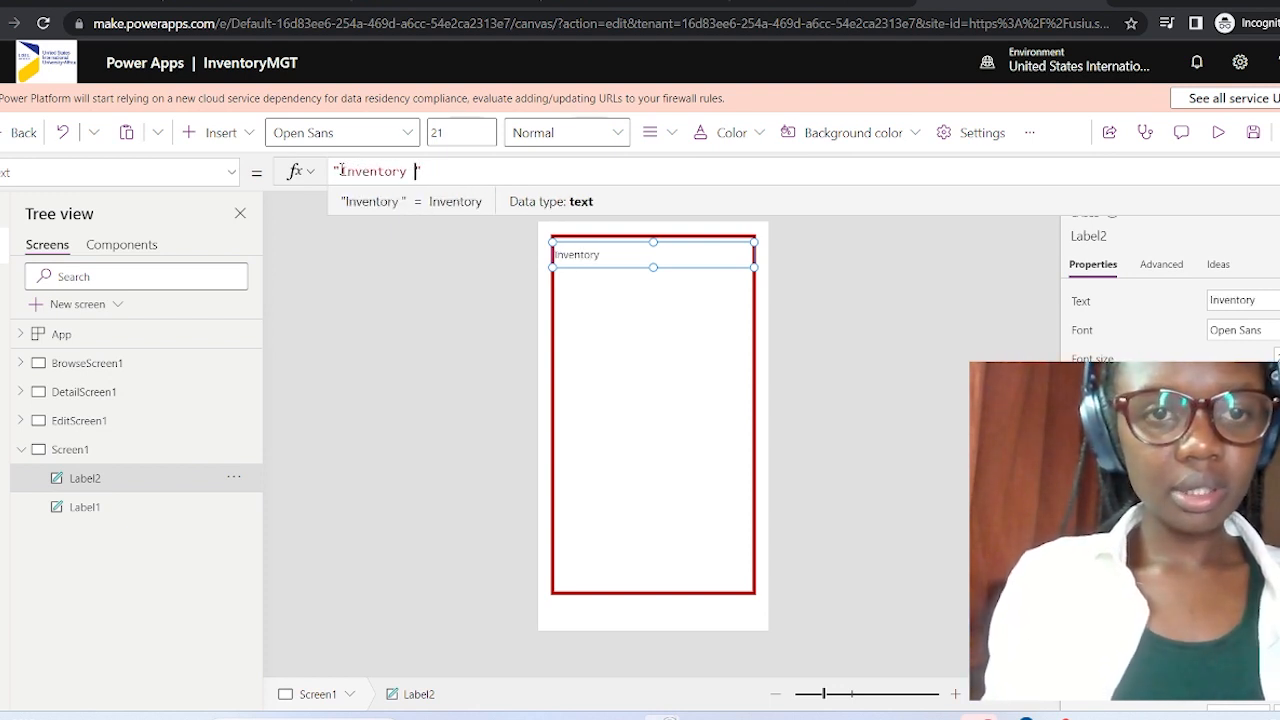
{"action": "type", "text": "Syste"}
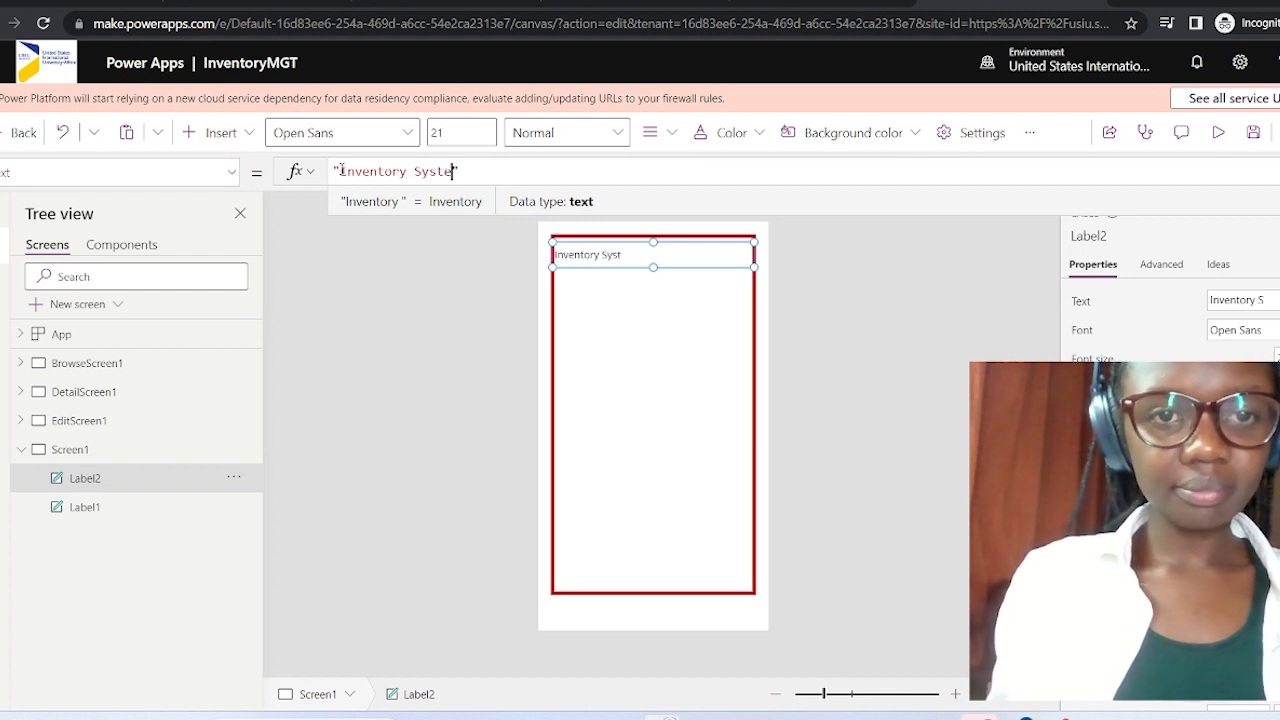
{"action": "type", "text": "m"}
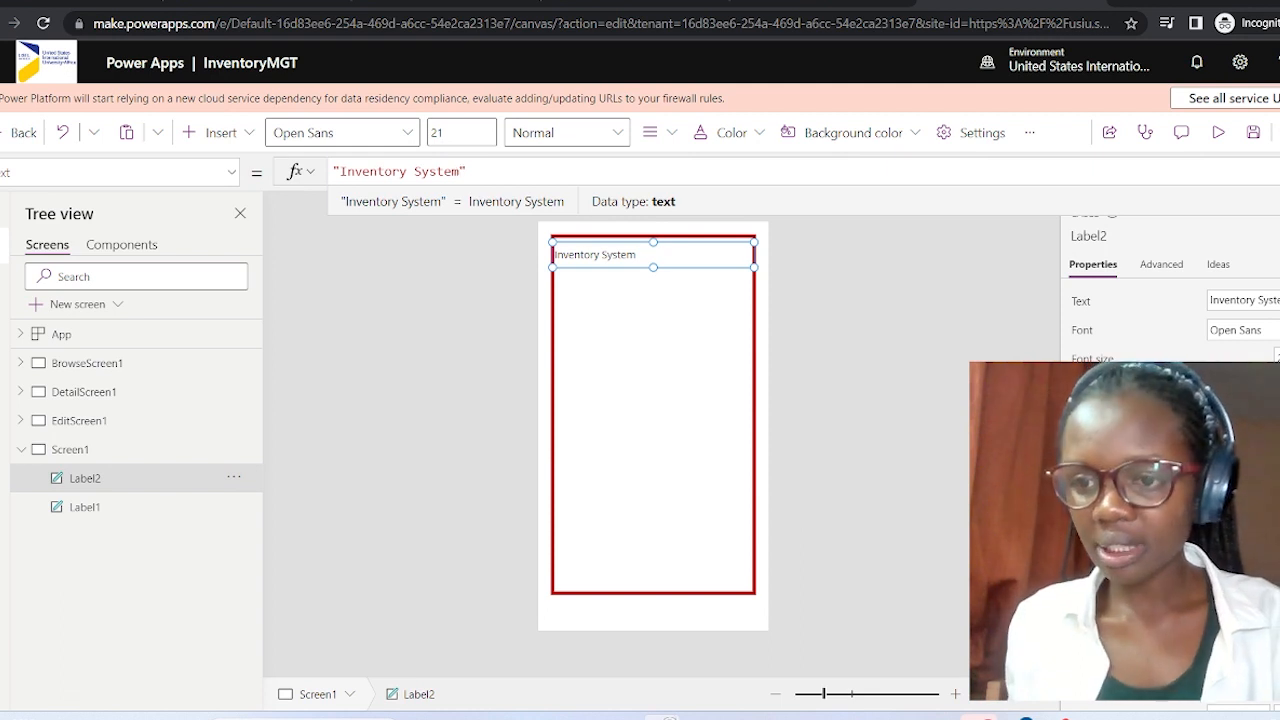
{"action": "left_click", "coordinate": [1260, 446]}
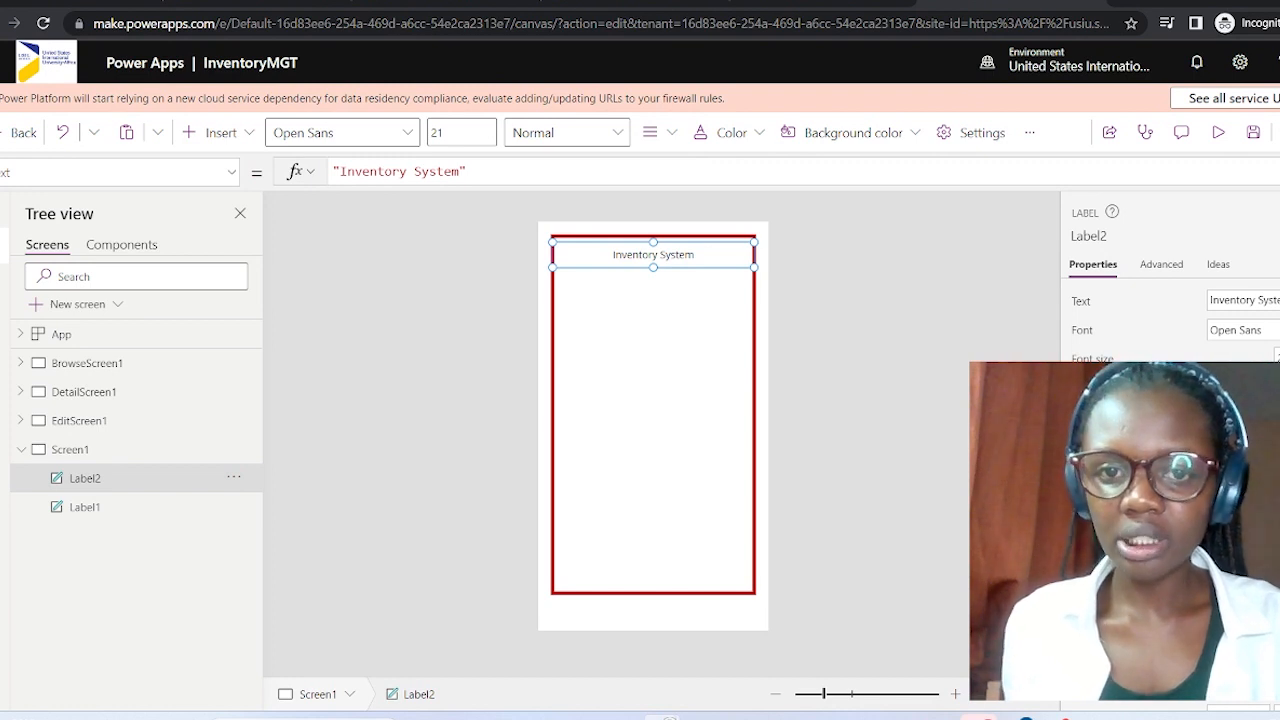
Make the Inventory System title bold with font size 28.
{"action": "key", "text": "ctrl+b"}
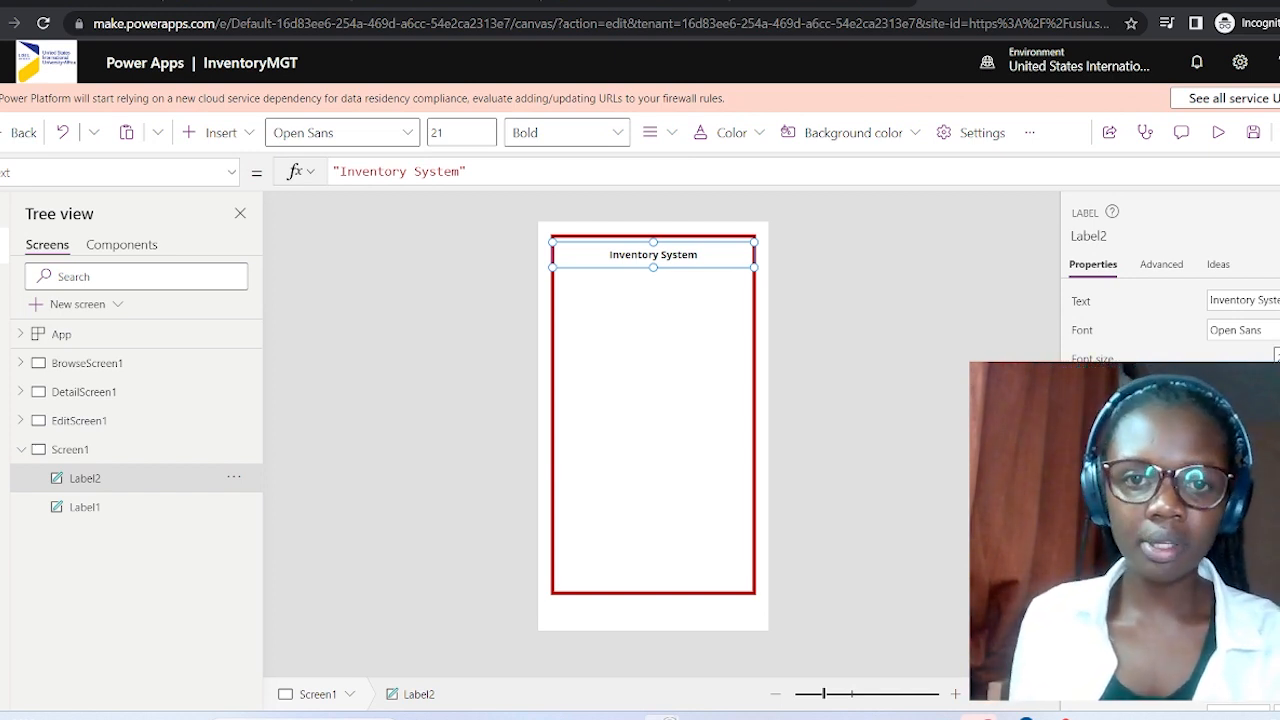
{"action": "key", "text": "Return"}
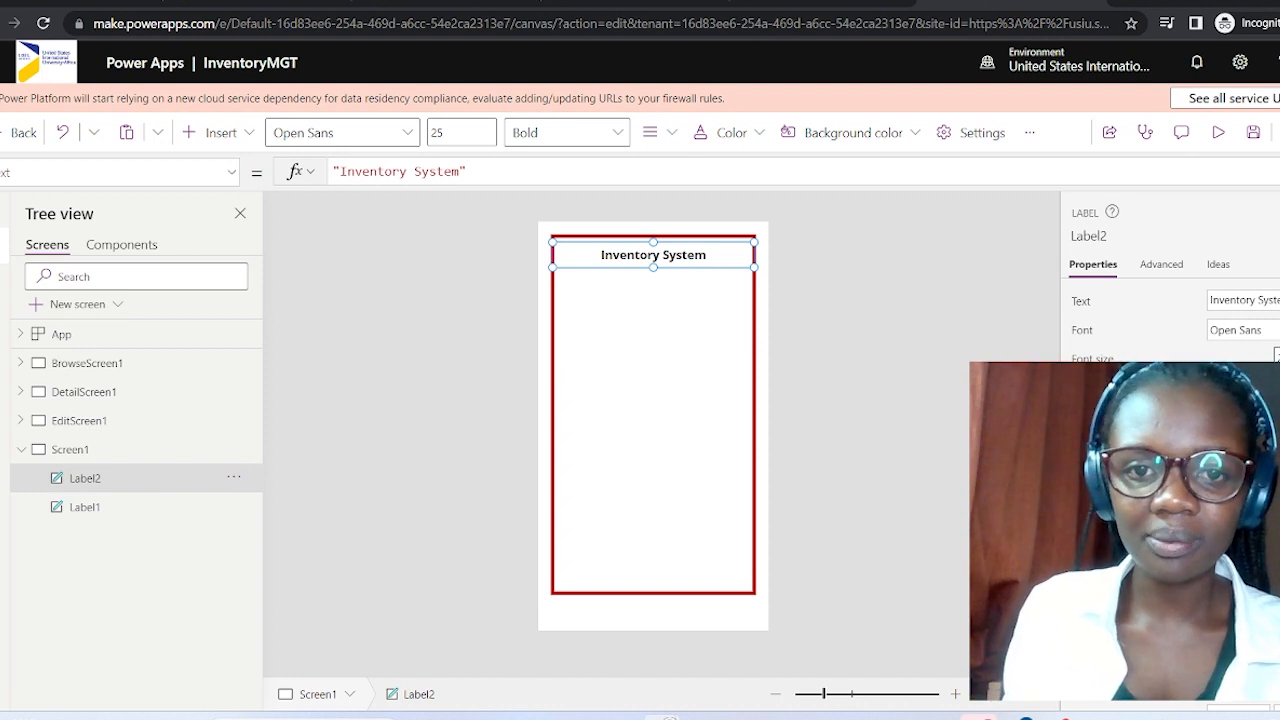
{"action": "key", "text": "Return"}
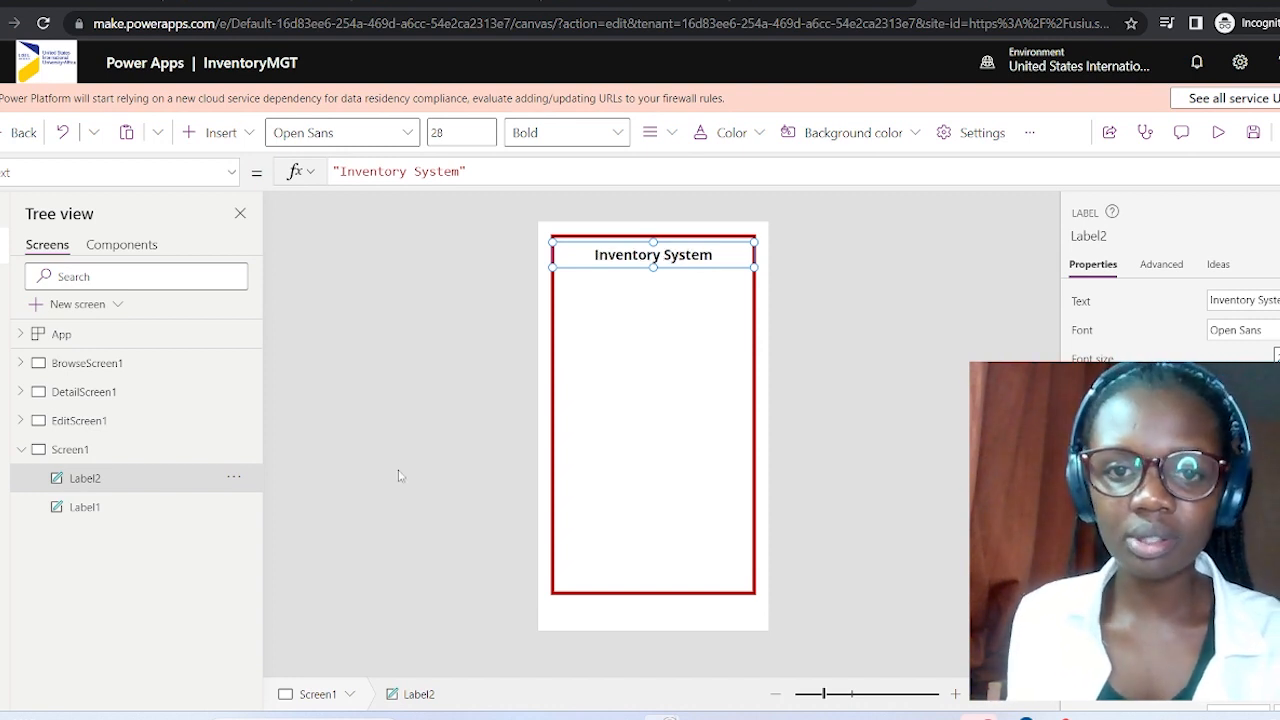
Reselect the Inventory System title label (Label2) from the Tree view.
{"action": "left_click", "coordinate": [668, 300]}
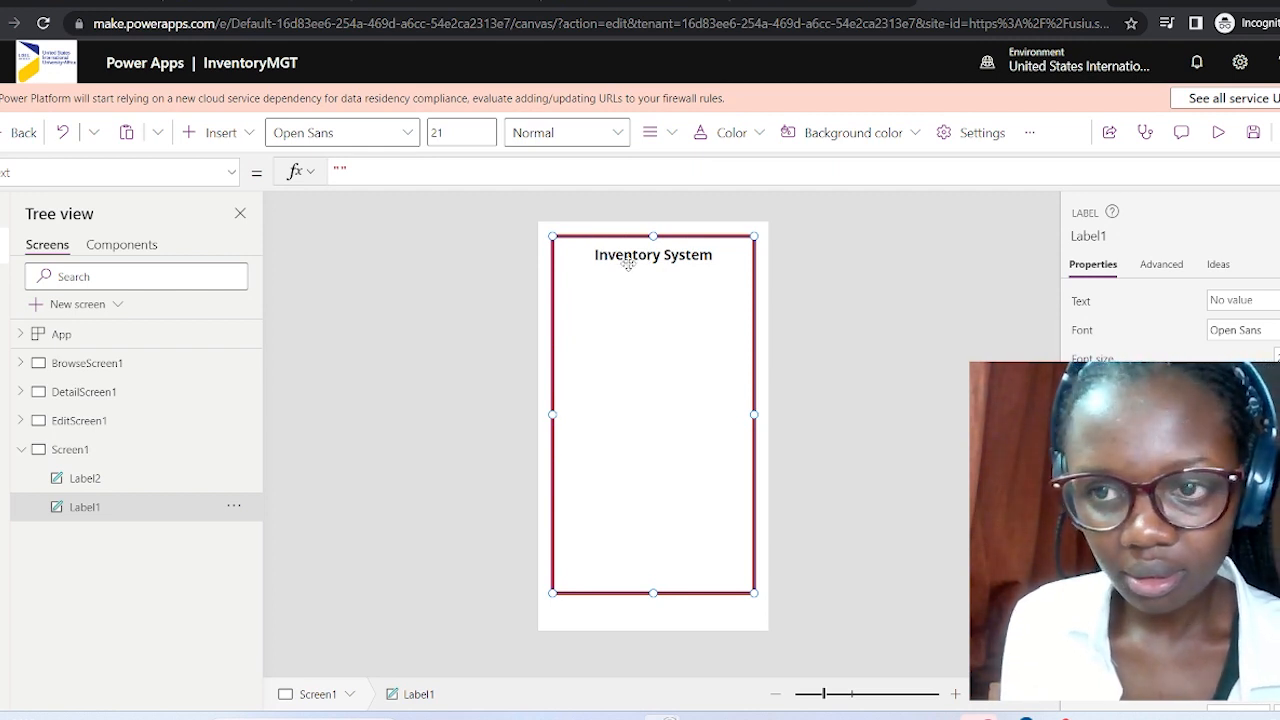
{"action": "left_click", "coordinate": [3, 245]}
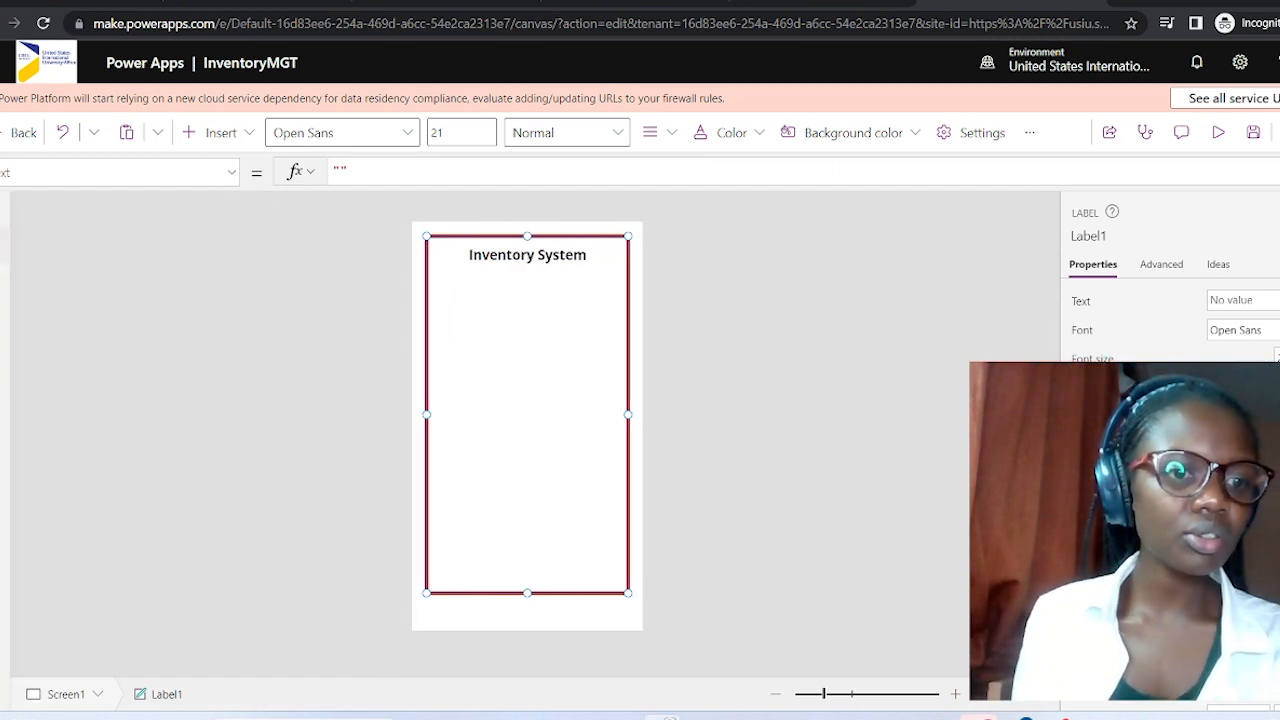
{"action": "left_click", "coordinate": [4, 245]}
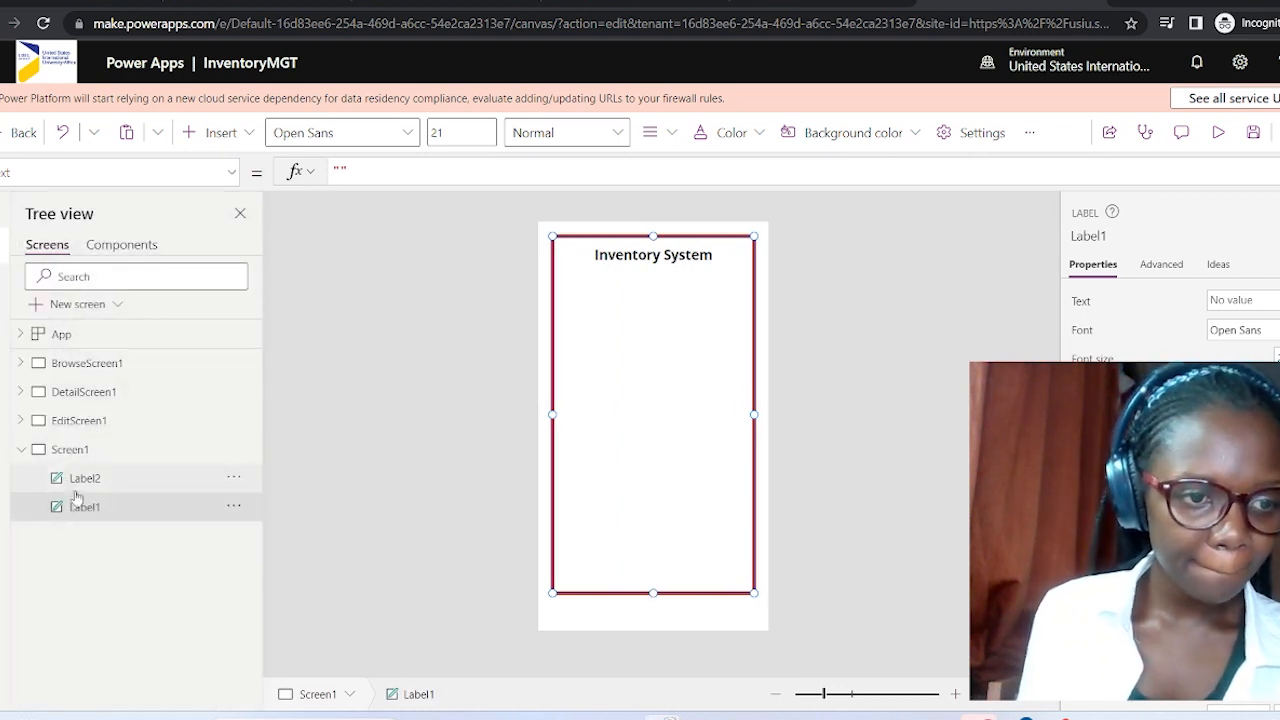
{"action": "left_click", "coordinate": [106, 478]}
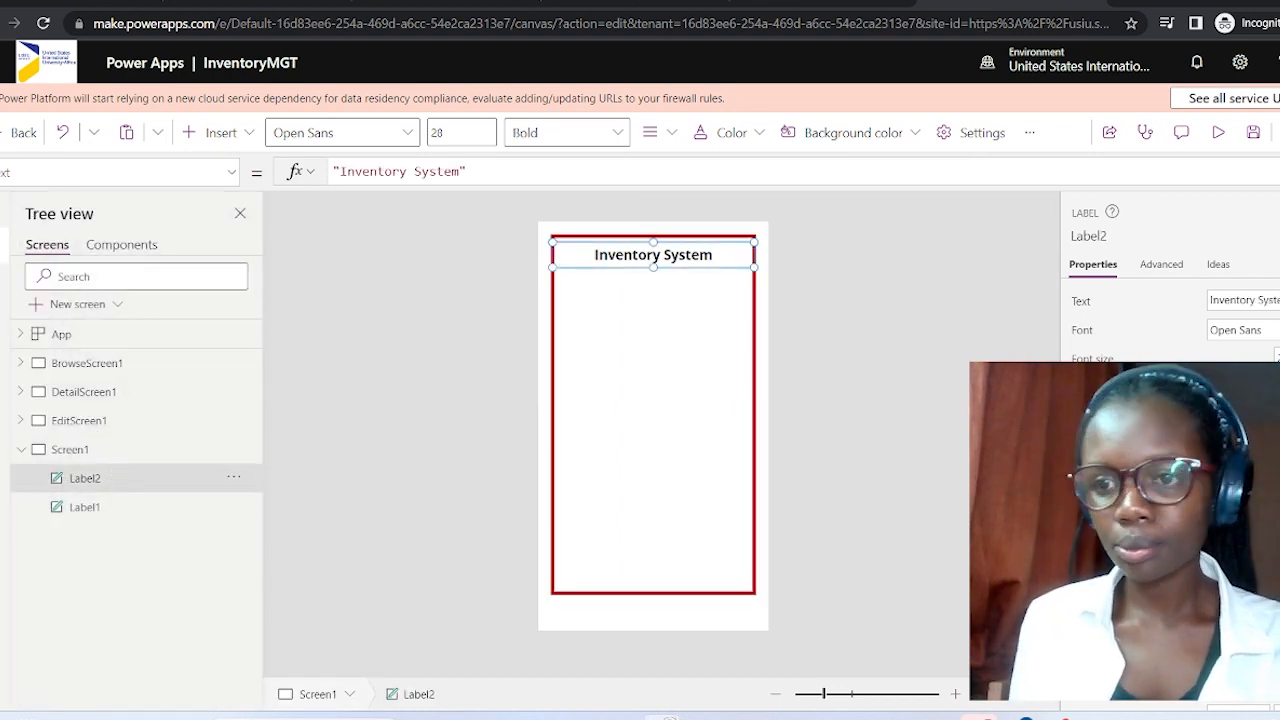